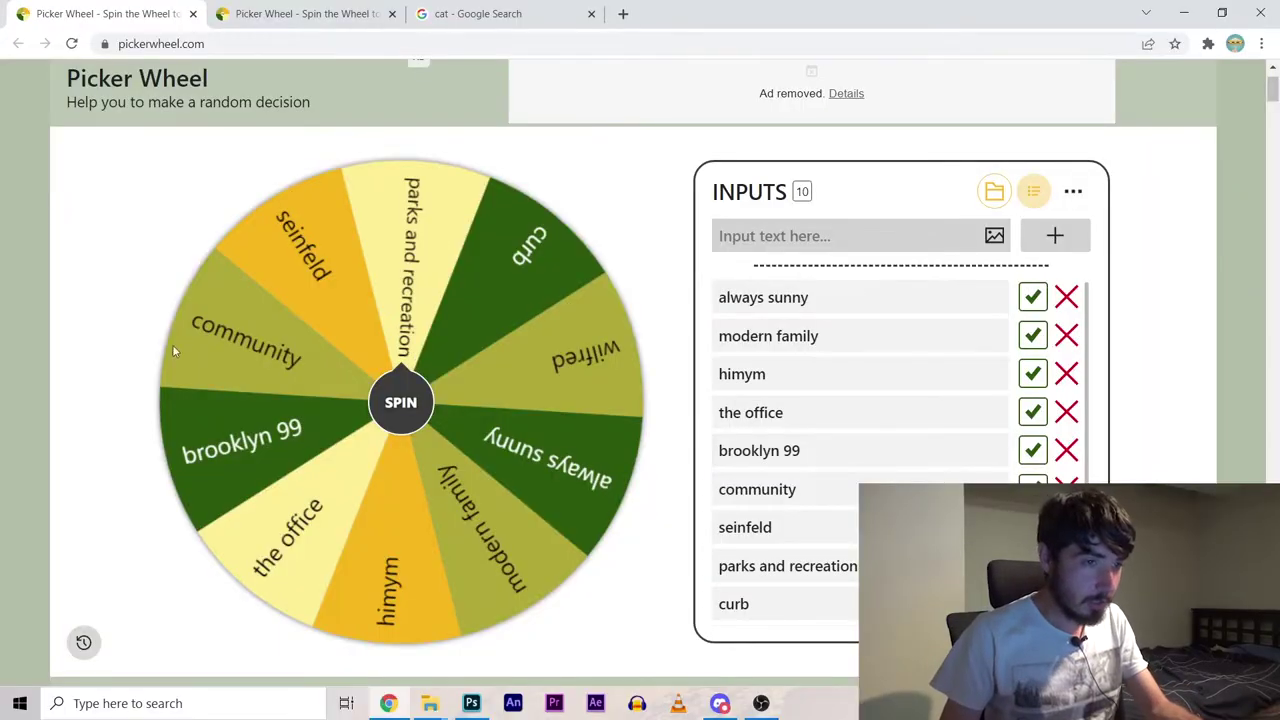
# Dismiss the Always Sunny result image to get back to the ten-show sitcom wheel
pyautogui.click(300, 13)
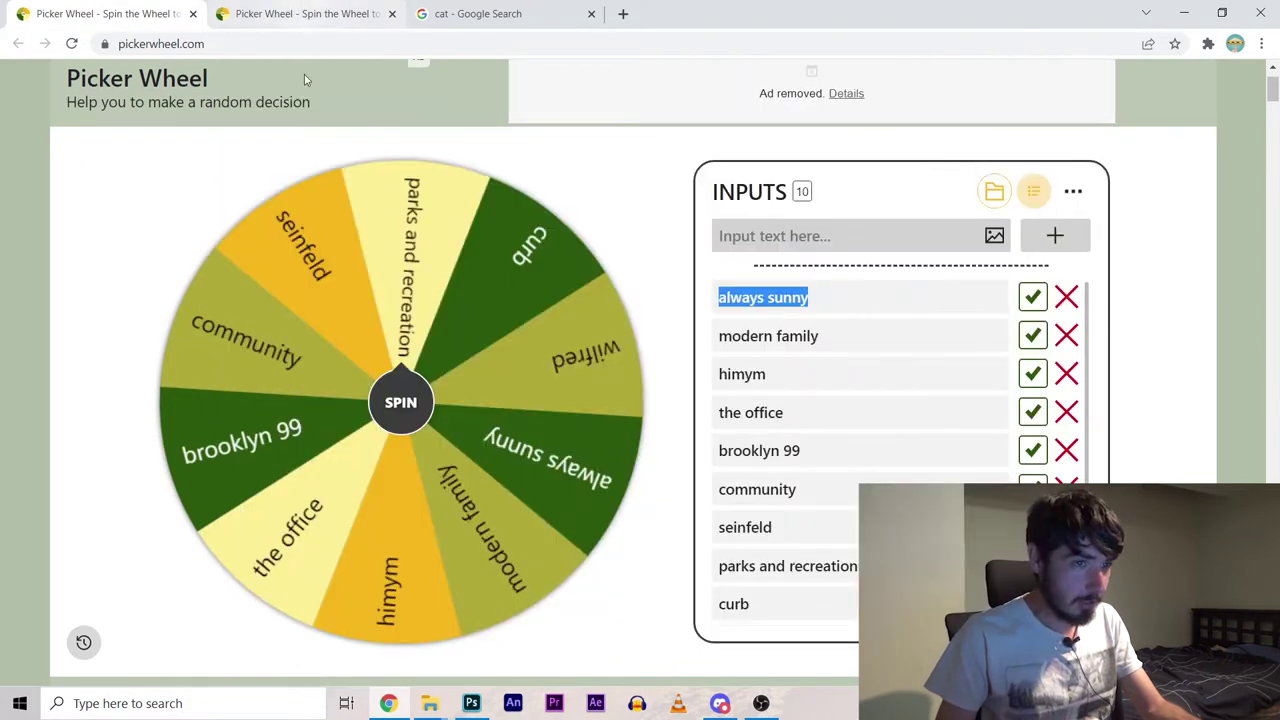
pyautogui.click(646, 214)
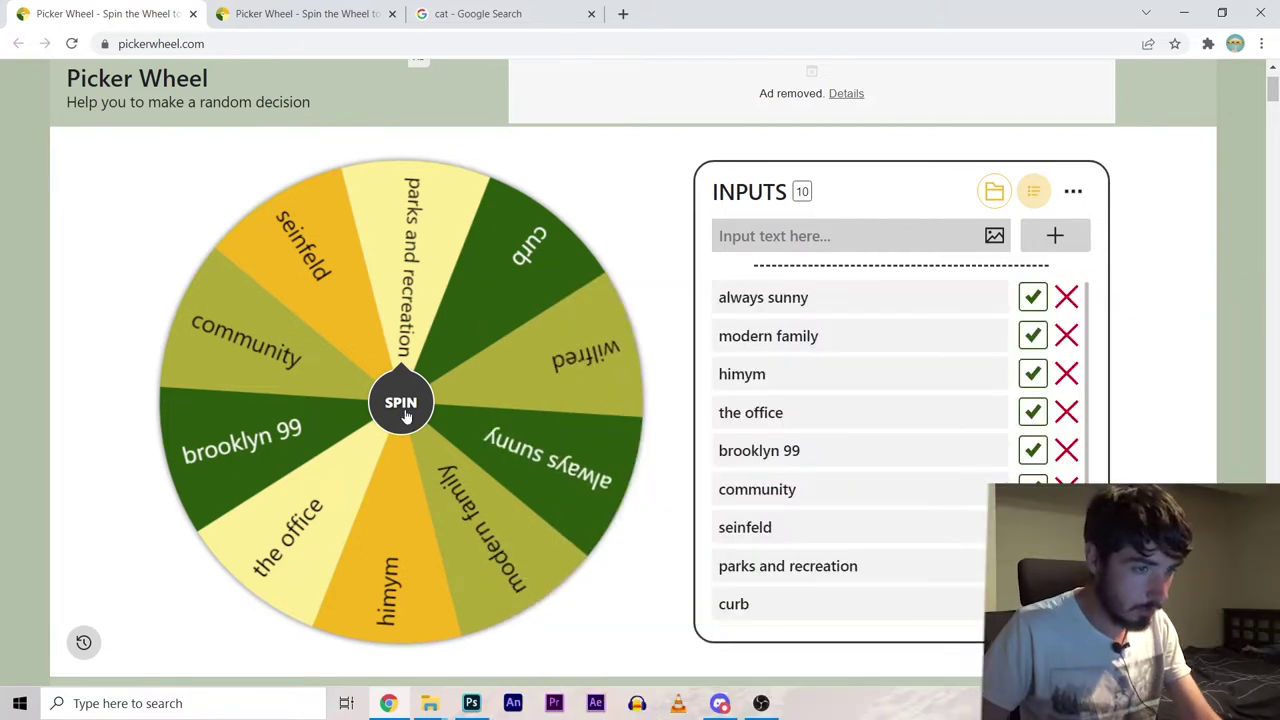
# Spin the TV show wheel to land on Community, then spin the second wheel to land on Walking Dead
pyautogui.click(403, 407)
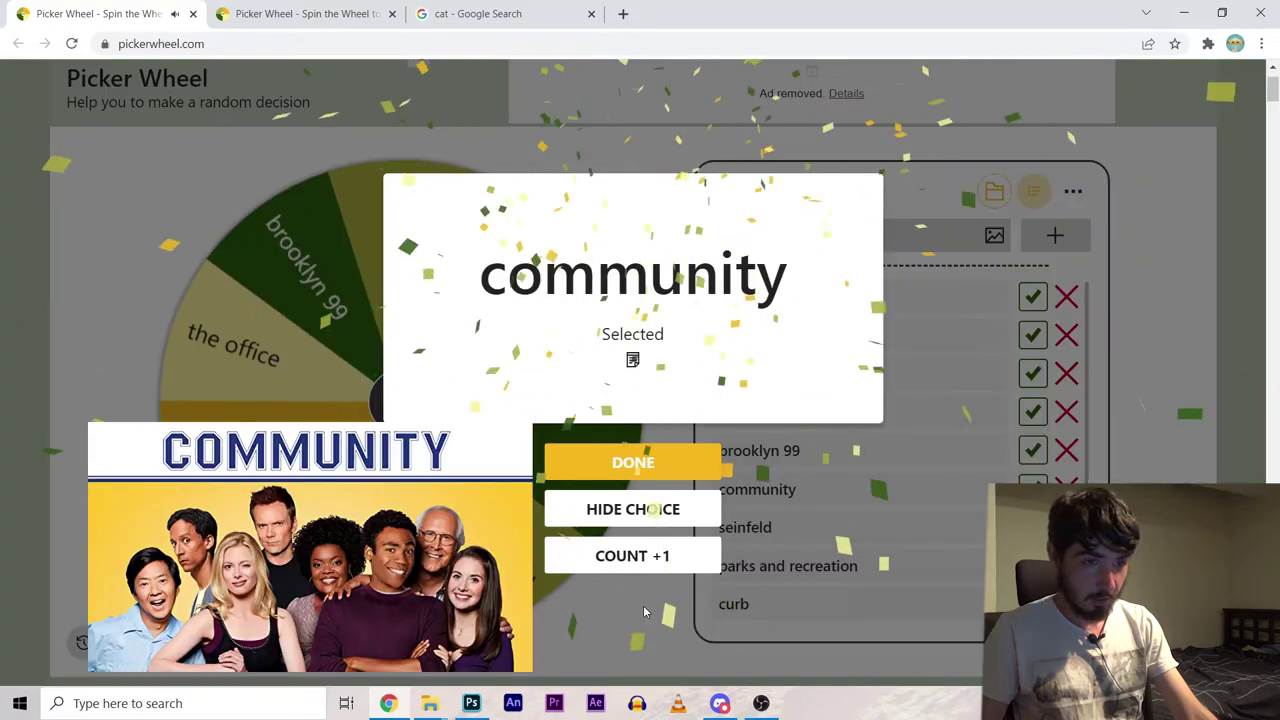
pyautogui.hotkey('ctrl', 'Tab')
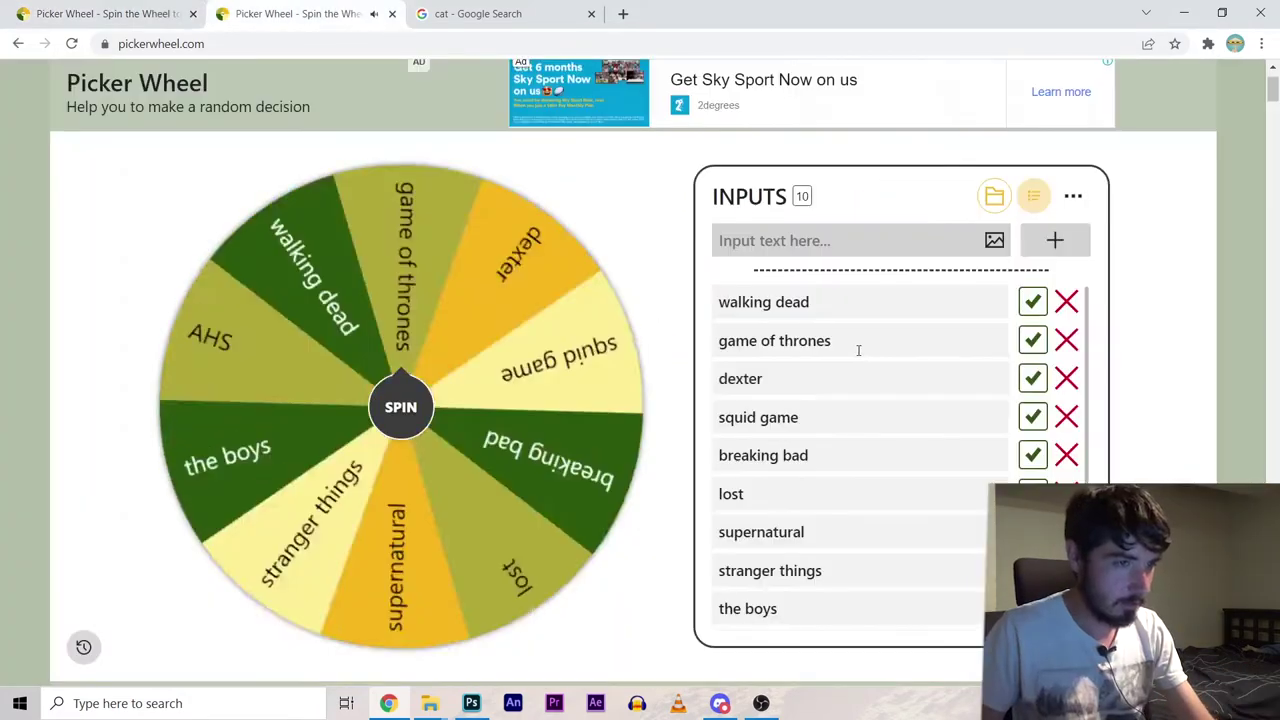
pyautogui.hotkey('ctrl', 'Return')
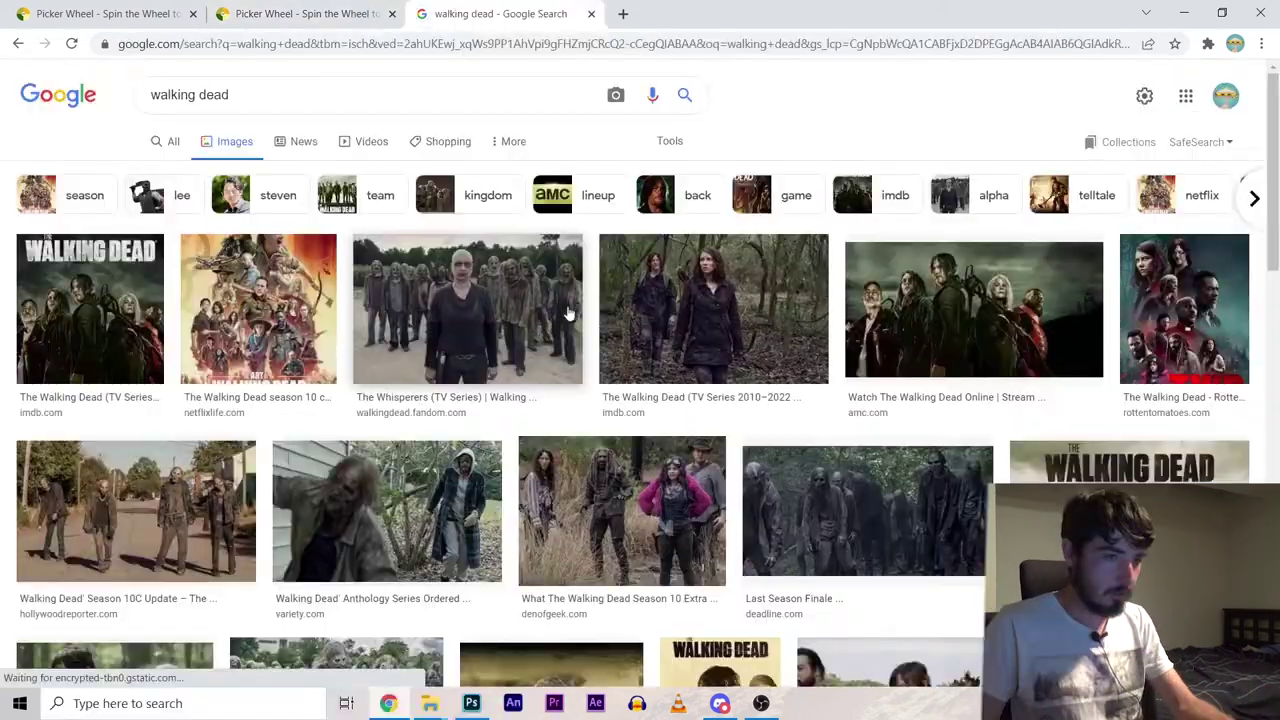
# Search Google Images for 'walking dead rick' and bring up the options for the Rick-on-horse image
pyautogui.scroll(-2, 545, 302)
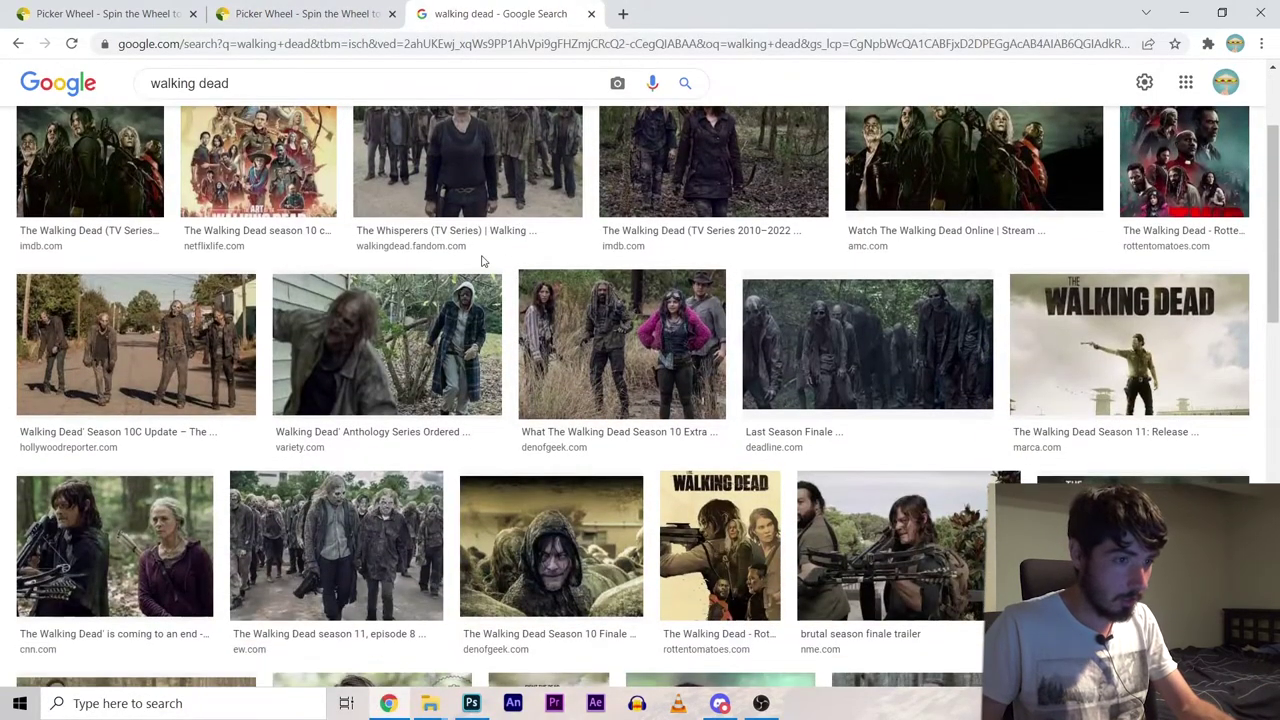
pyautogui.scroll(2, 749, 263)
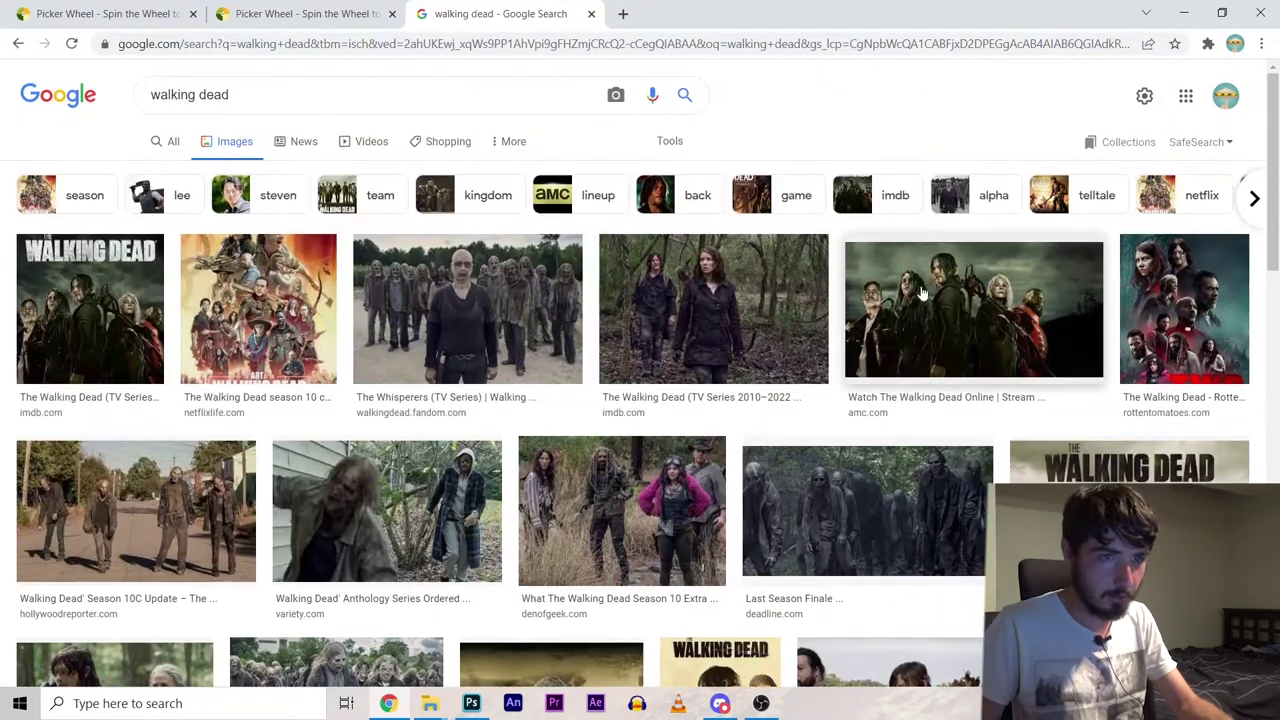
pyautogui.moveTo(310, 112); pyautogui.dragTo(18, 113)
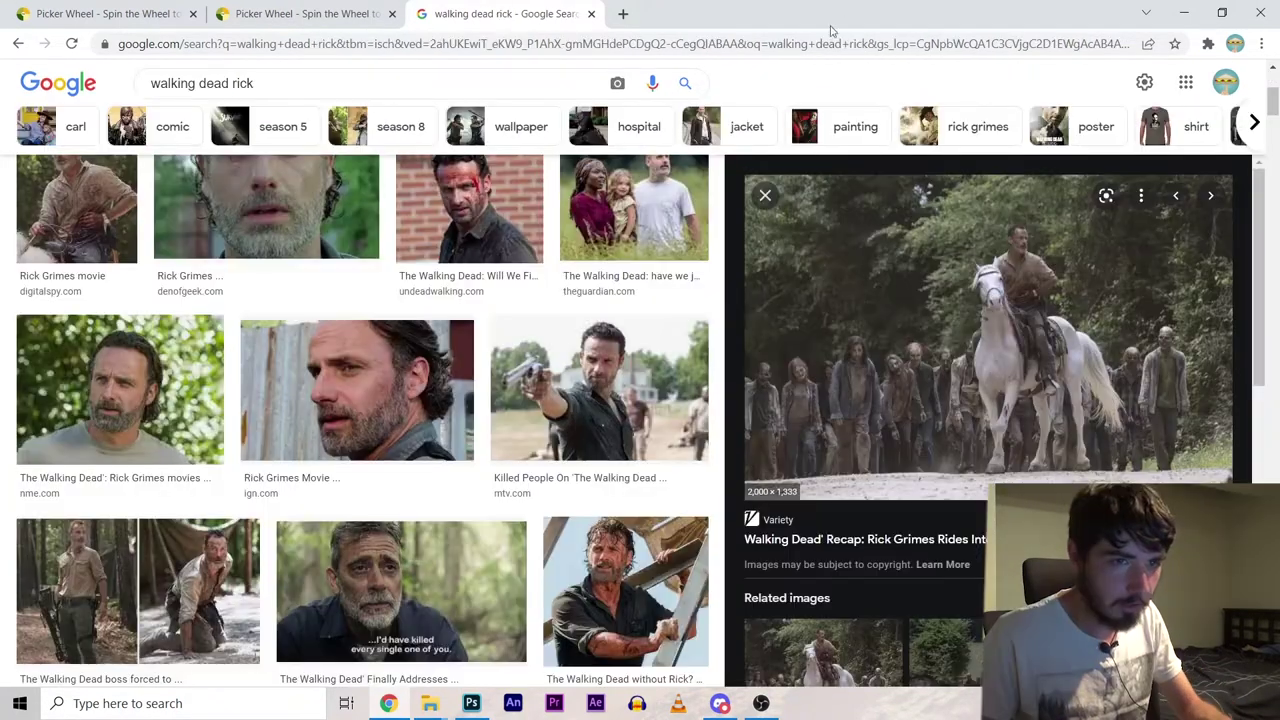
pyautogui.rightClick(940, 287)
# Copy the Rick-on-horse still into tv01.psd at 1921 × 1281 px and view the zombie horde
pyautogui.click(1000, 494)
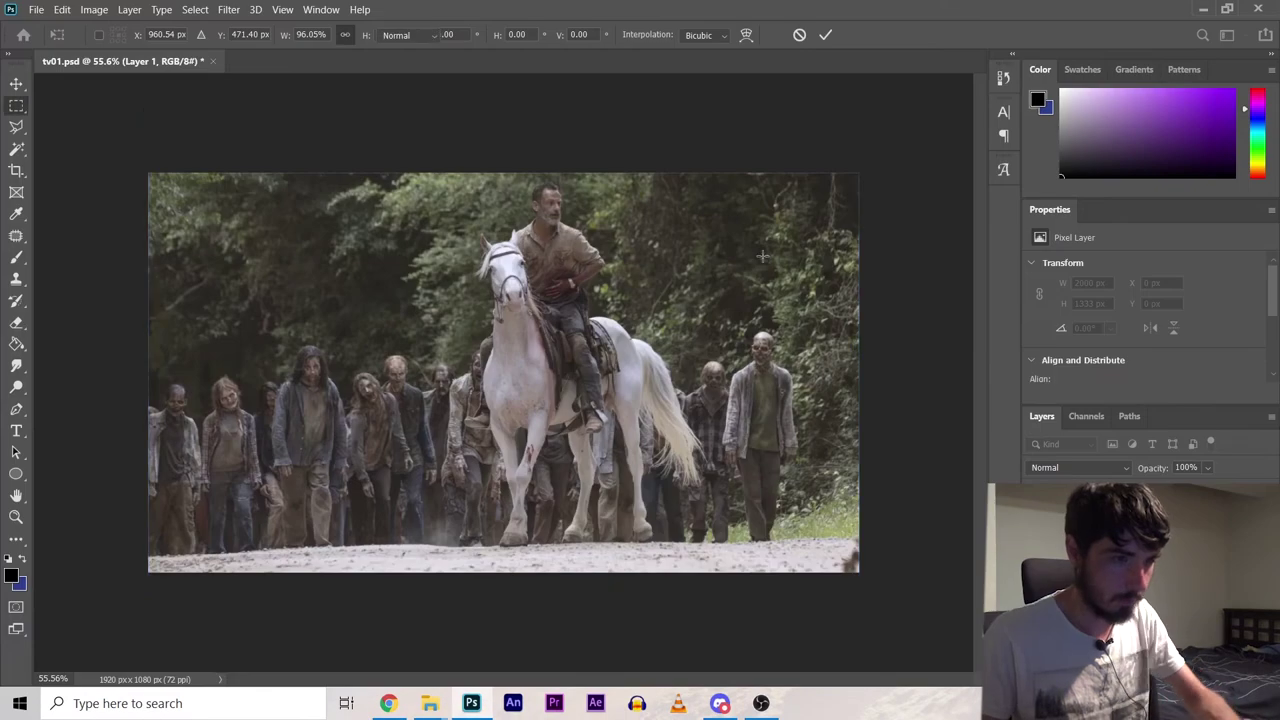
pyautogui.press('Return')
pyautogui.scroll(5, 580, 372)
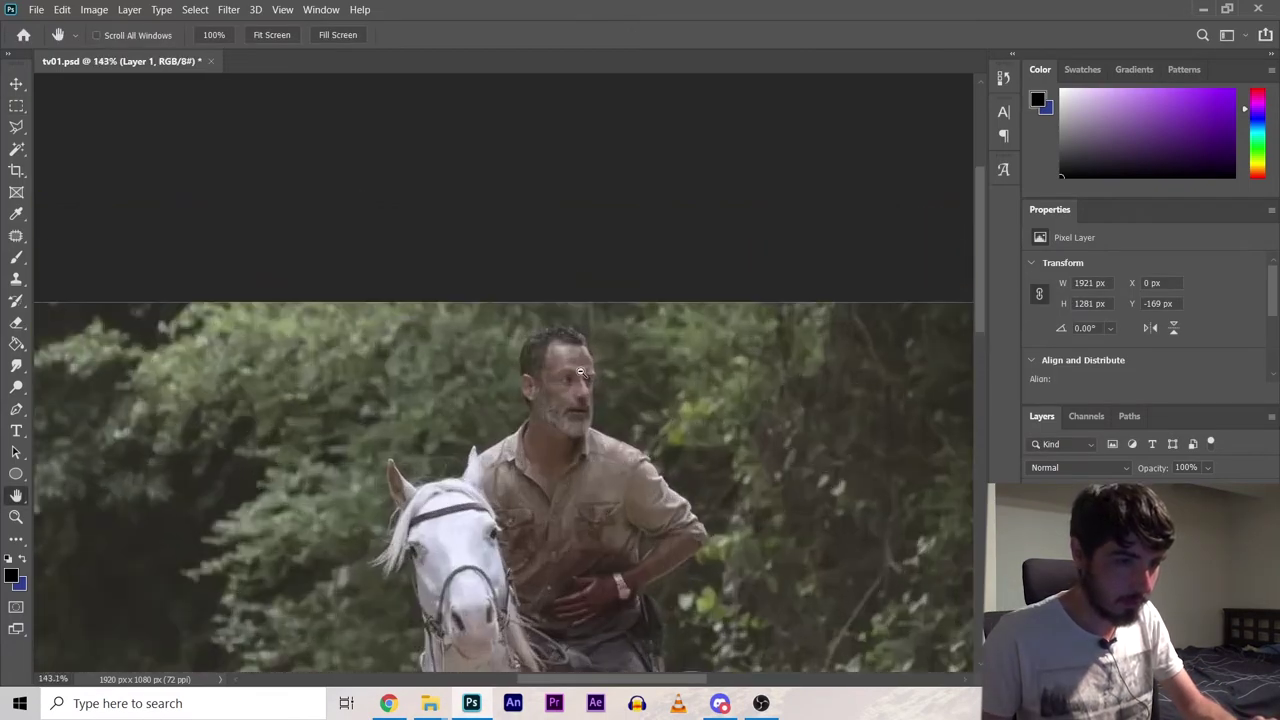
pyautogui.moveTo(481, 494); pyautogui.dragTo(660, 254)
pyautogui.scroll(1, 609, 230)
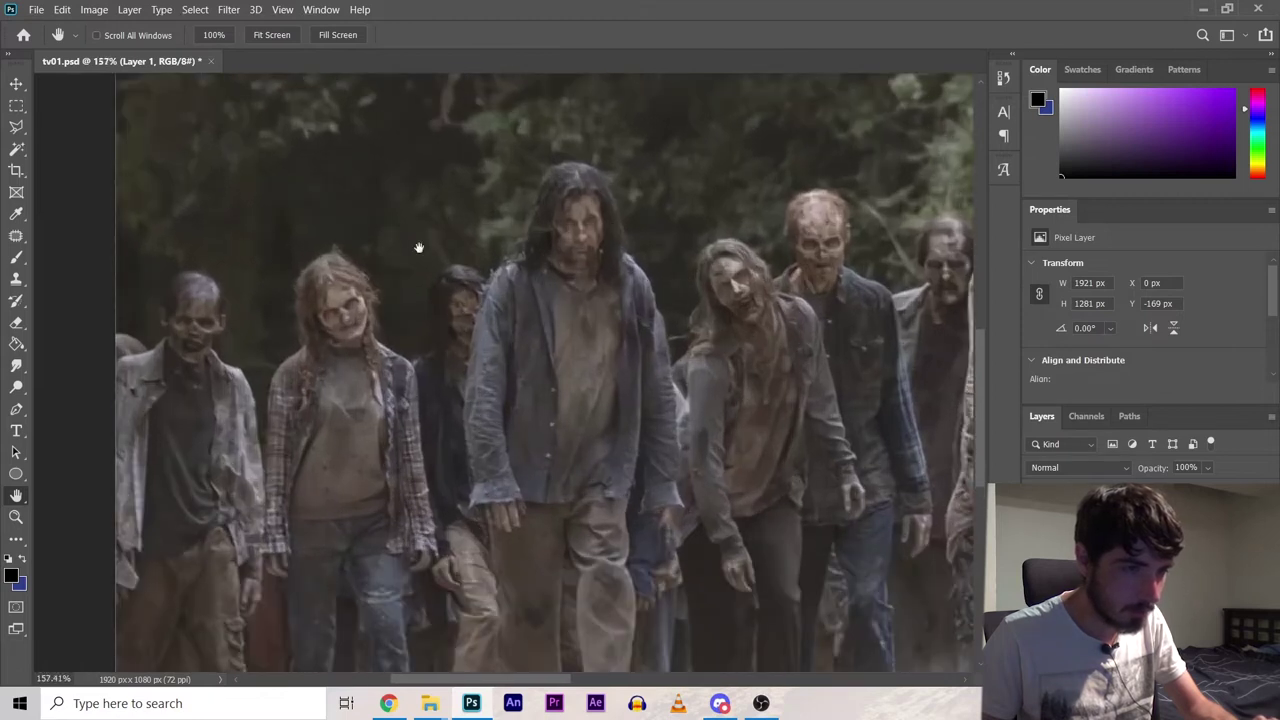
# In the 'community jeff' results, preview Jeff in a grey sweater and bring up its copy options
pyautogui.hotkey('alt', 'Tab')
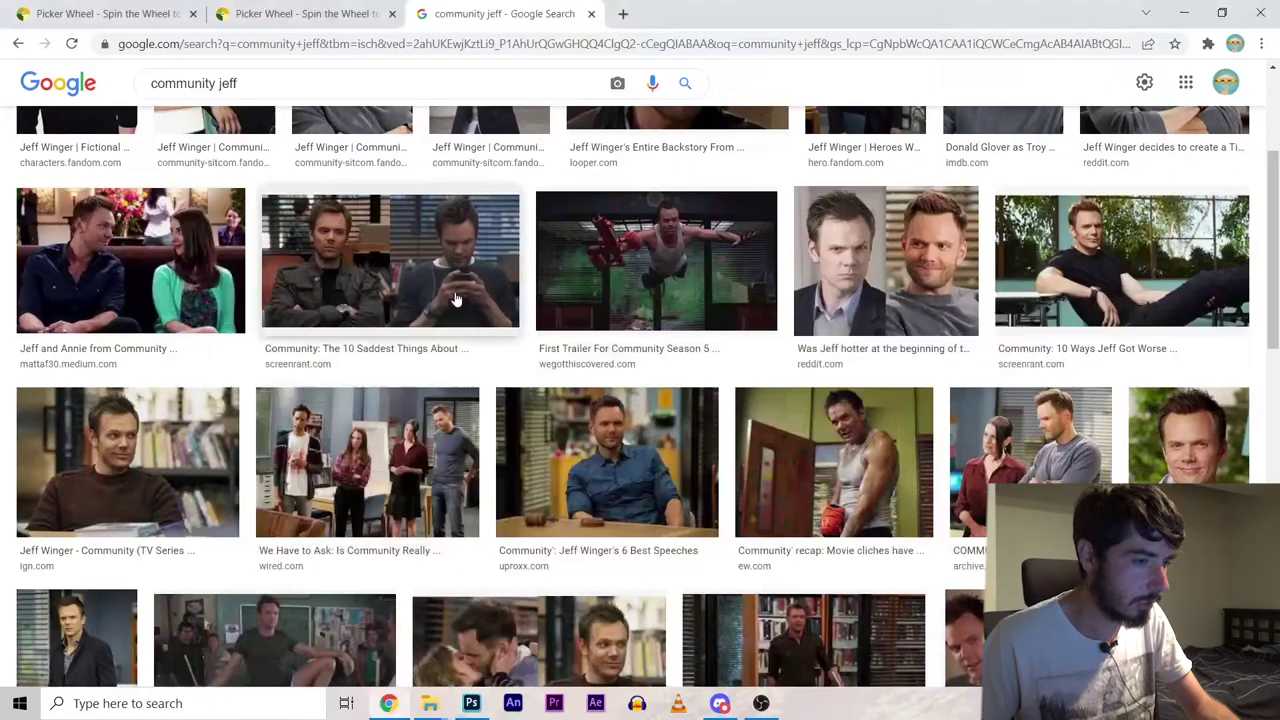
pyautogui.scroll(-1, 571, 321)
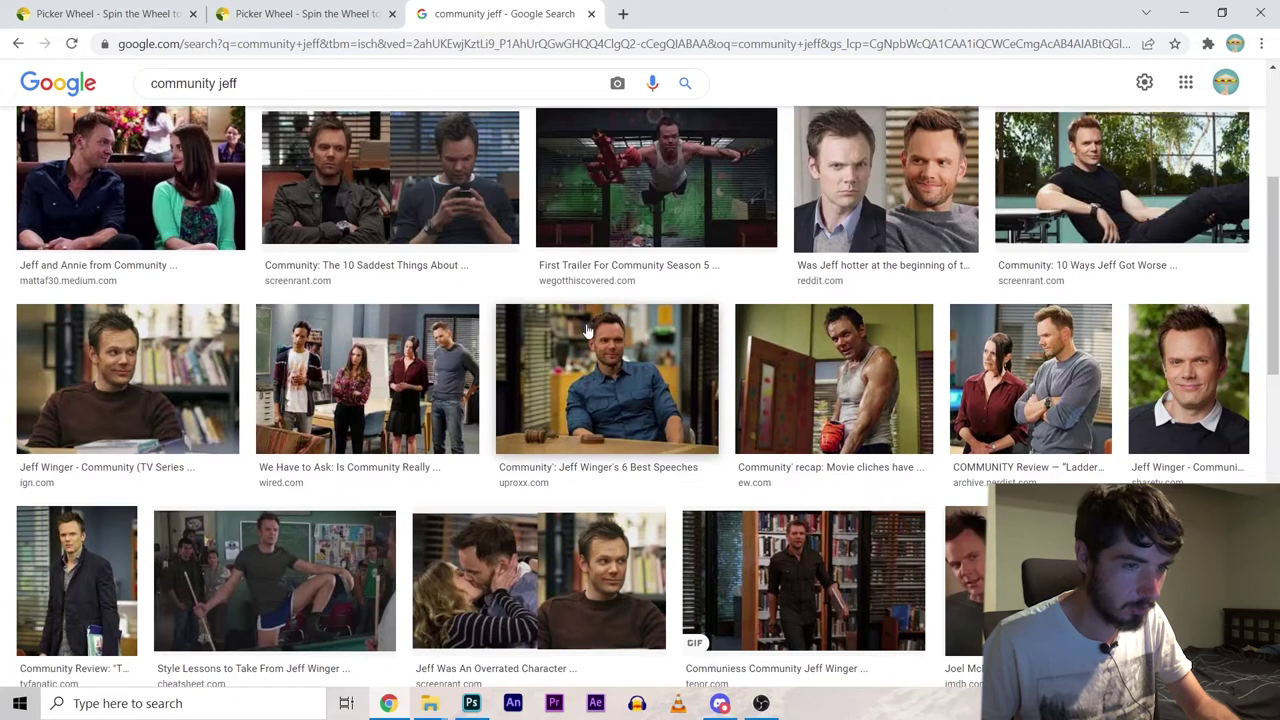
pyautogui.scroll(-3, 588, 331)
pyautogui.click(590, 340)
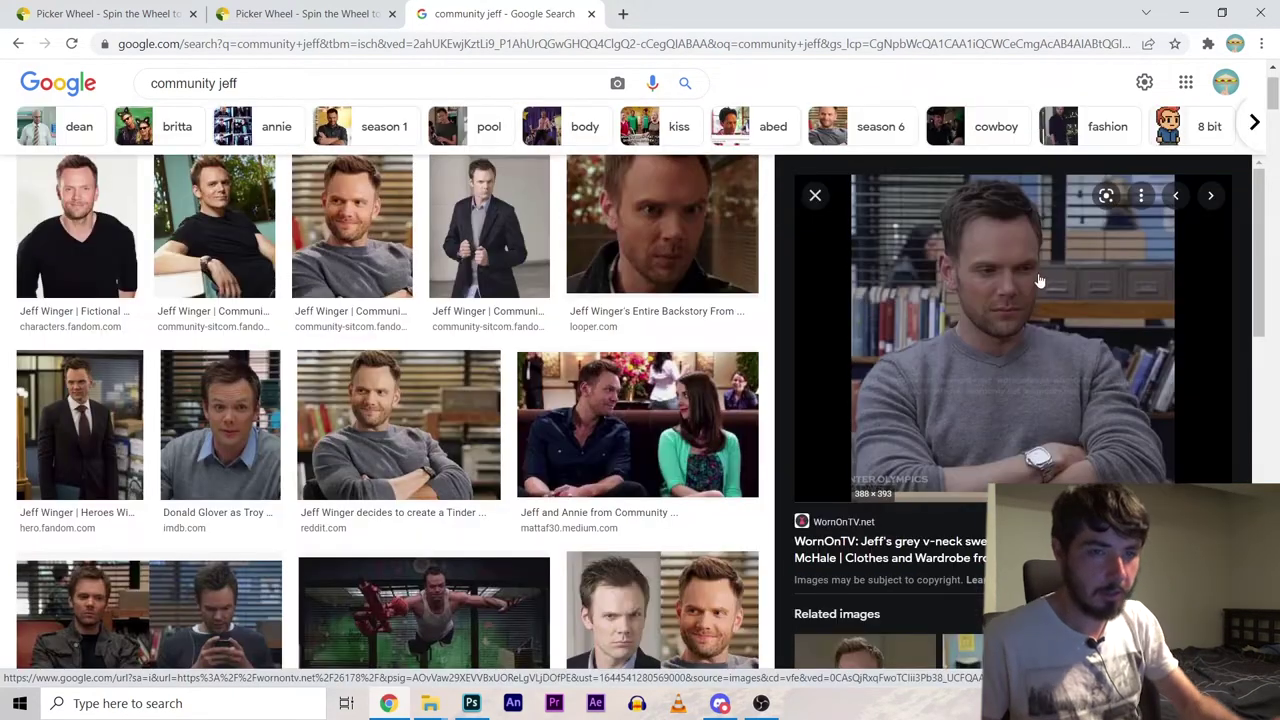
pyautogui.rightClick(1040, 258)
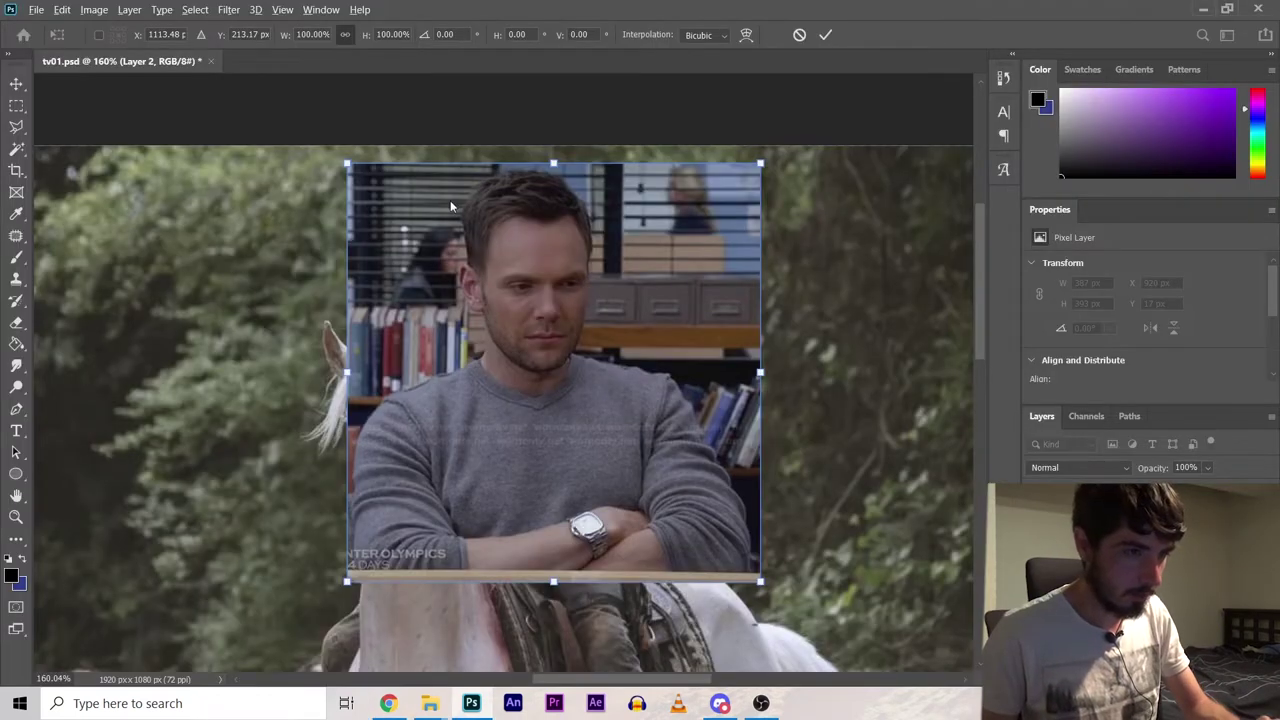
# Scale Jeff's pasted head down to the rider's head size and move it onto his shoulders
pyautogui.press('Return')
pyautogui.scroll(2, 469, 519)
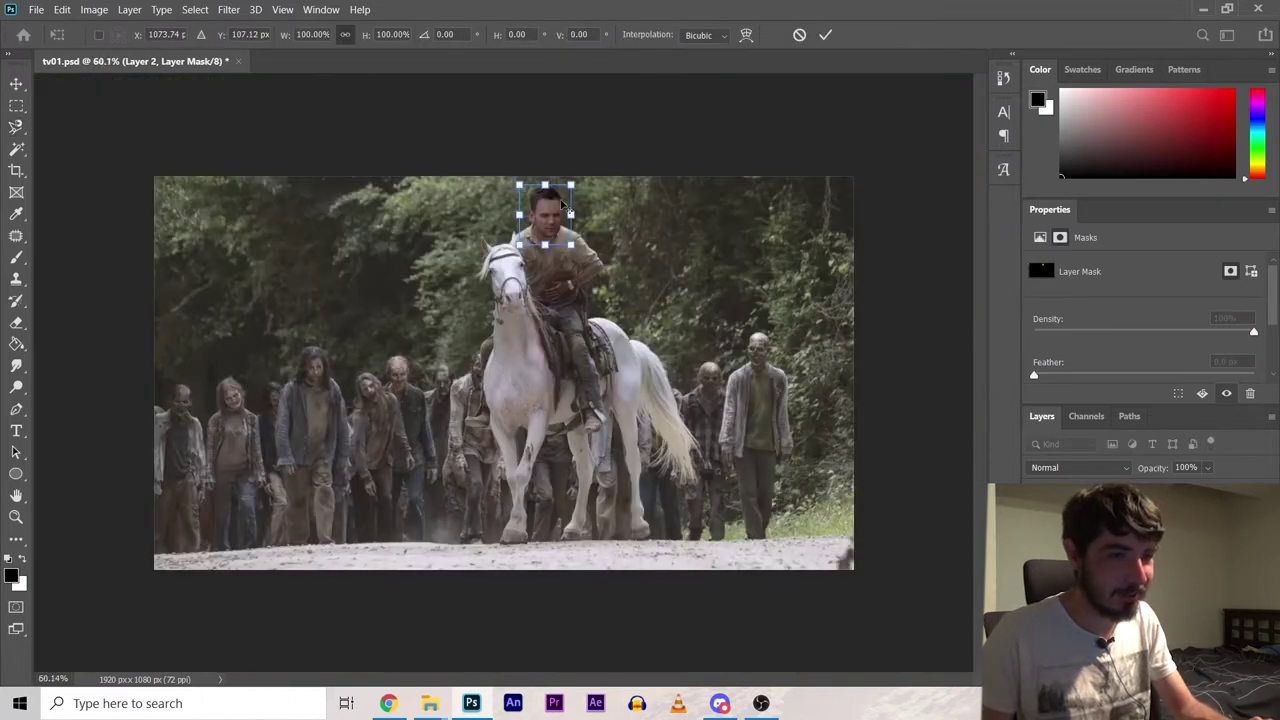
pyautogui.scroll(1, 563, 205)
pyautogui.hotkey('alt', 'space')
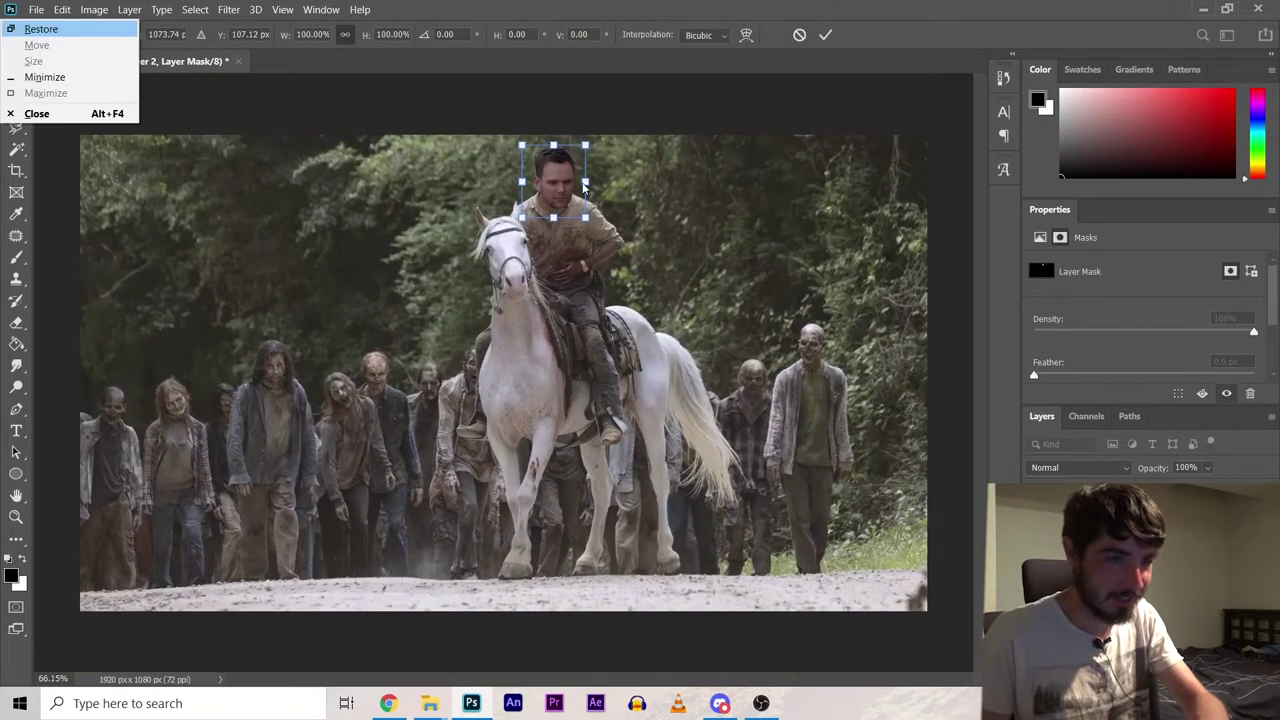
pyautogui.scroll(10, 575, 200)
pyautogui.moveTo(683, 575)
pyautogui.mouseDown()
pyautogui.moveTo(625, 512)
pyautogui.moveTo(605, 515)
pyautogui.moveTo(640, 535)
pyautogui.mouseUp()
pyautogui.moveTo(529, 278); pyautogui.dragTo(670, 255)
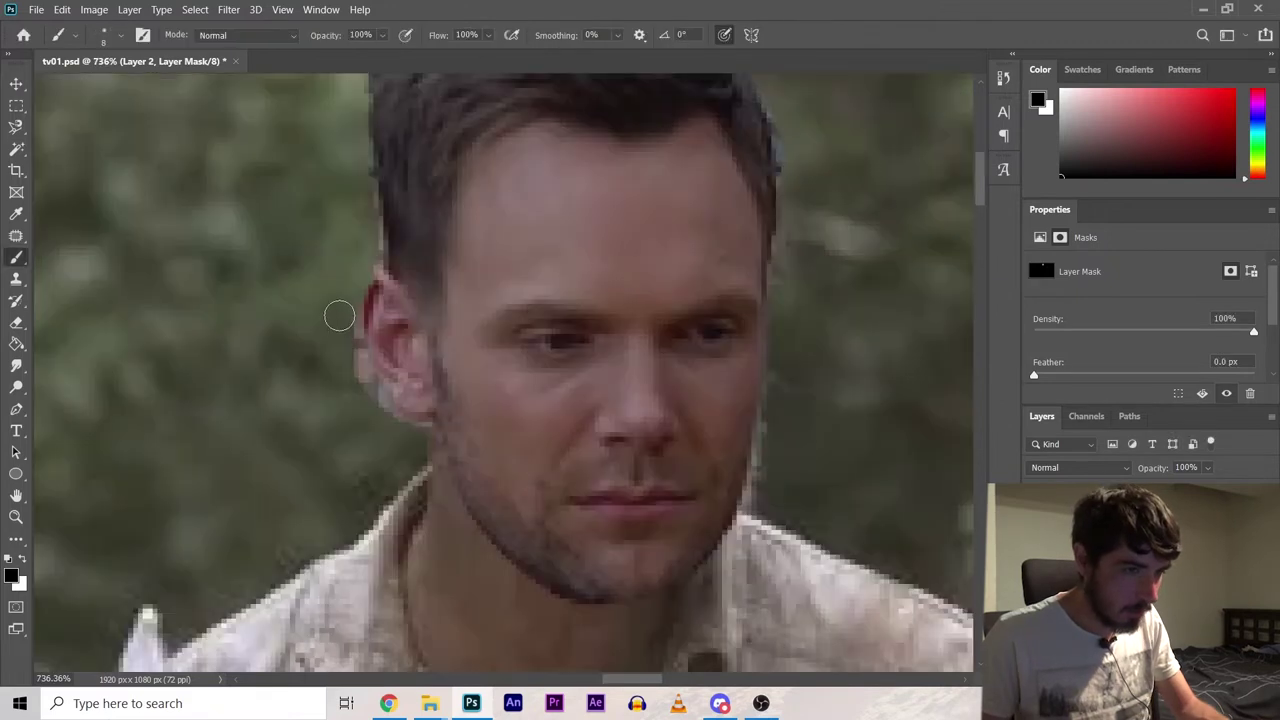
# Mask away the leftover edges around Jeff's ear and jawline to blend the face, then save
pyautogui.moveTo(348, 341); pyautogui.dragTo(409, 429)
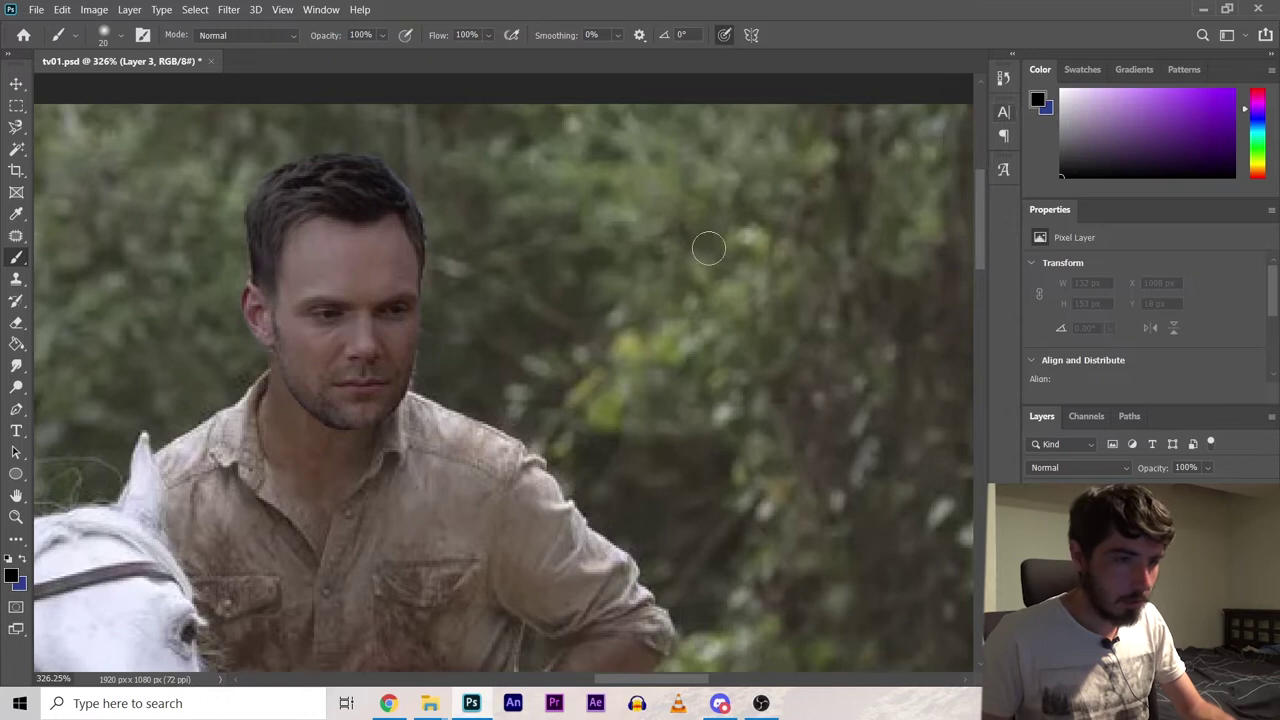
pyautogui.scroll(3, 265, 372)
pyautogui.moveTo(263, 374)
pyautogui.mouseDown()
pyautogui.moveTo(272, 410)
pyautogui.moveTo(378, 468)
pyautogui.mouseUp()
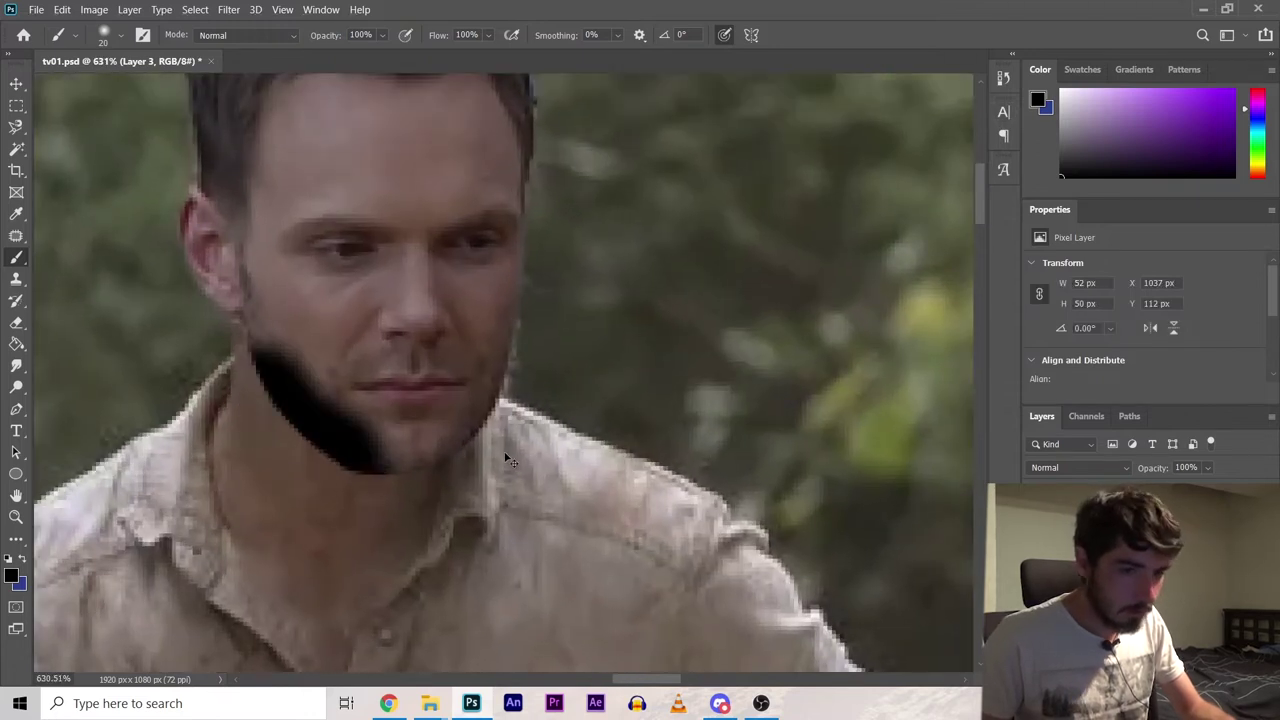
pyautogui.hotkey('ctrl', 'z')
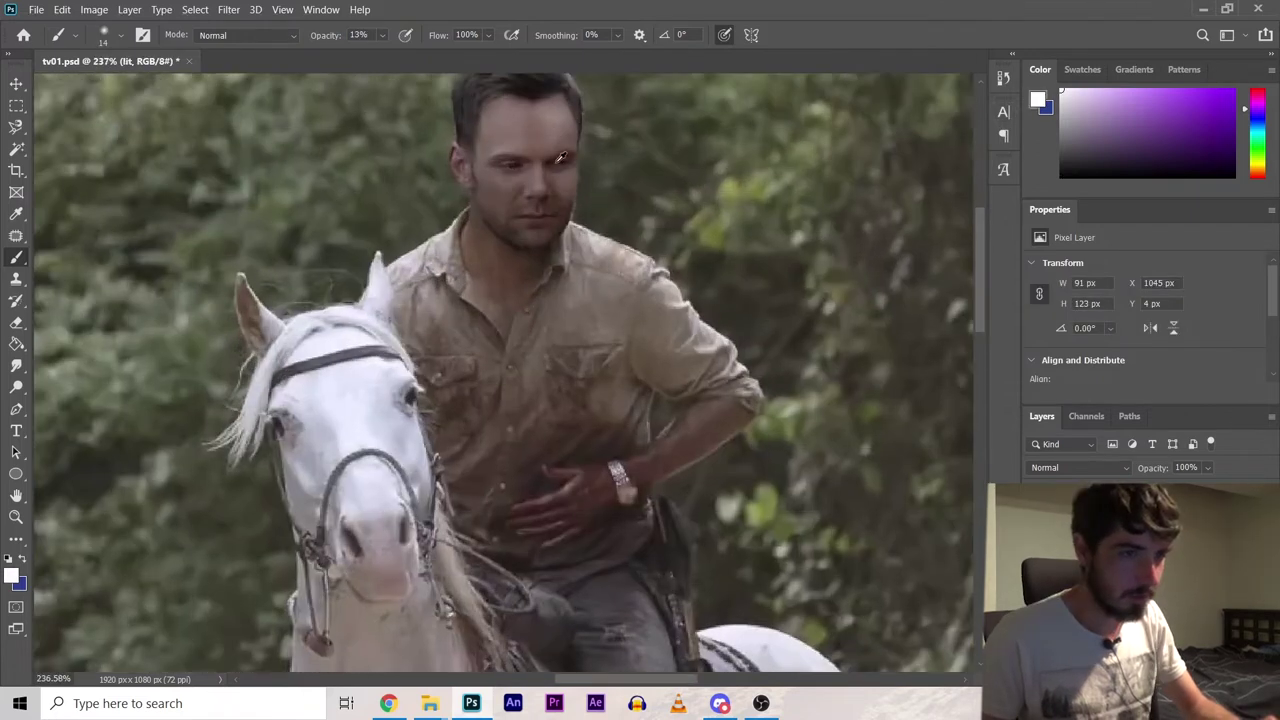
pyautogui.scroll(6, 573, 187)
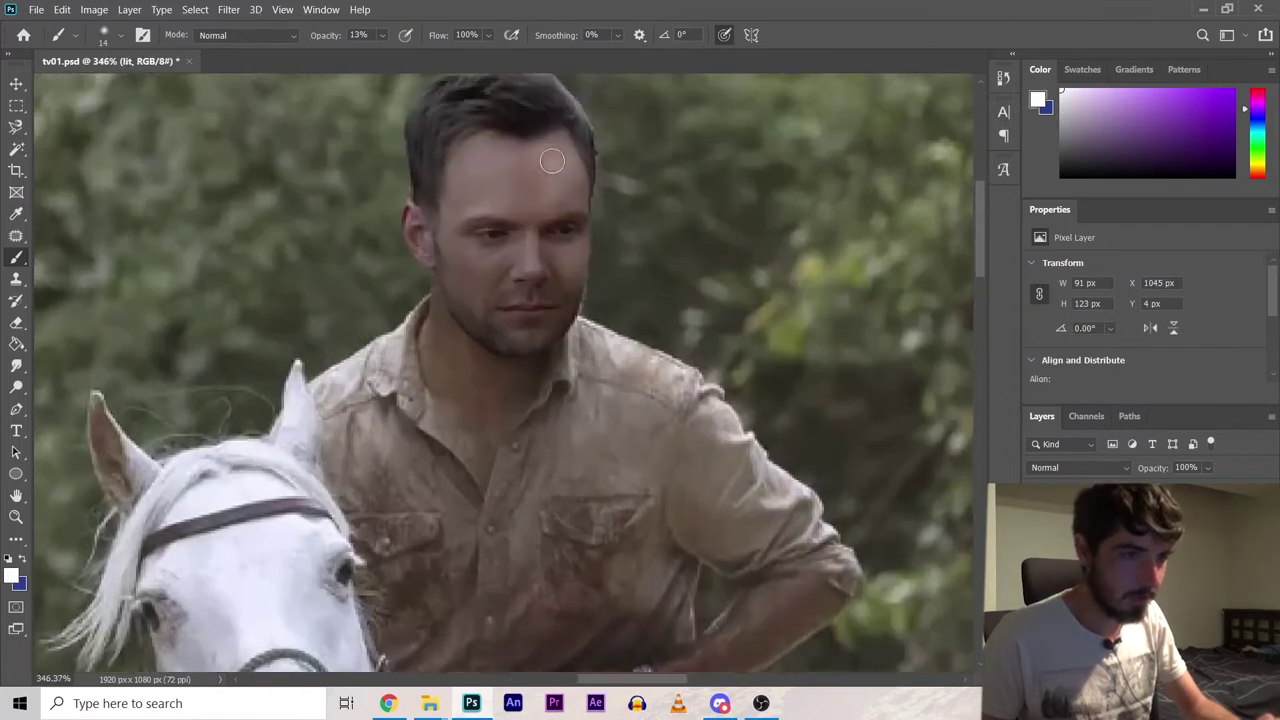
pyautogui.hotkey('ctrl', 's')
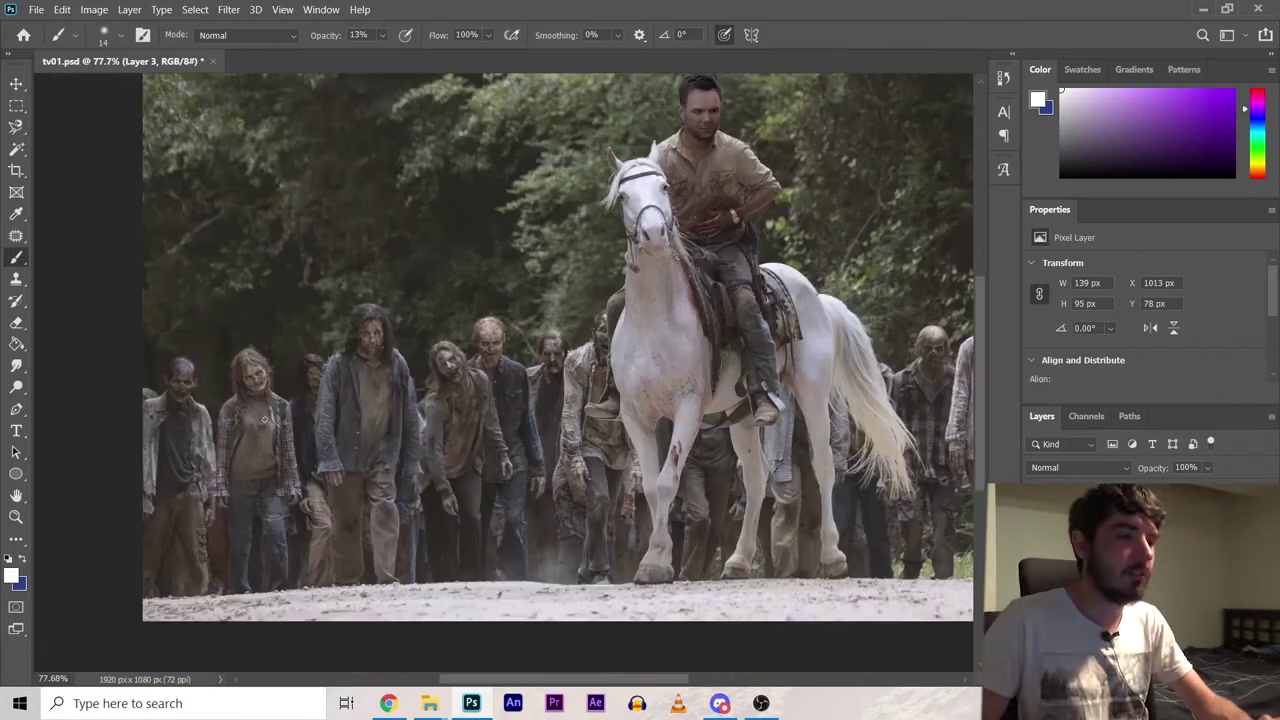
# Copy the screaming Annie image from Google Images and paste it into the Photoshop scene
pyautogui.scroll(6, 271, 357)
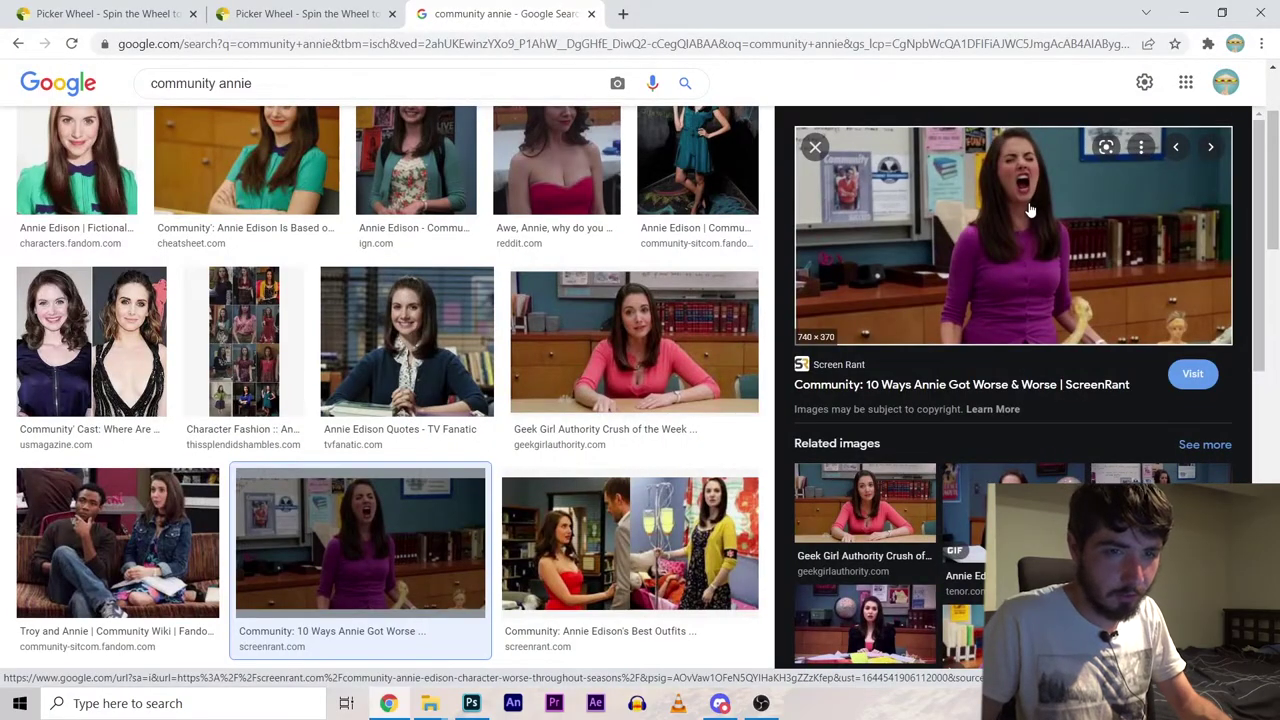
pyautogui.rightClick(1030, 210)
pyautogui.click(1103, 427)
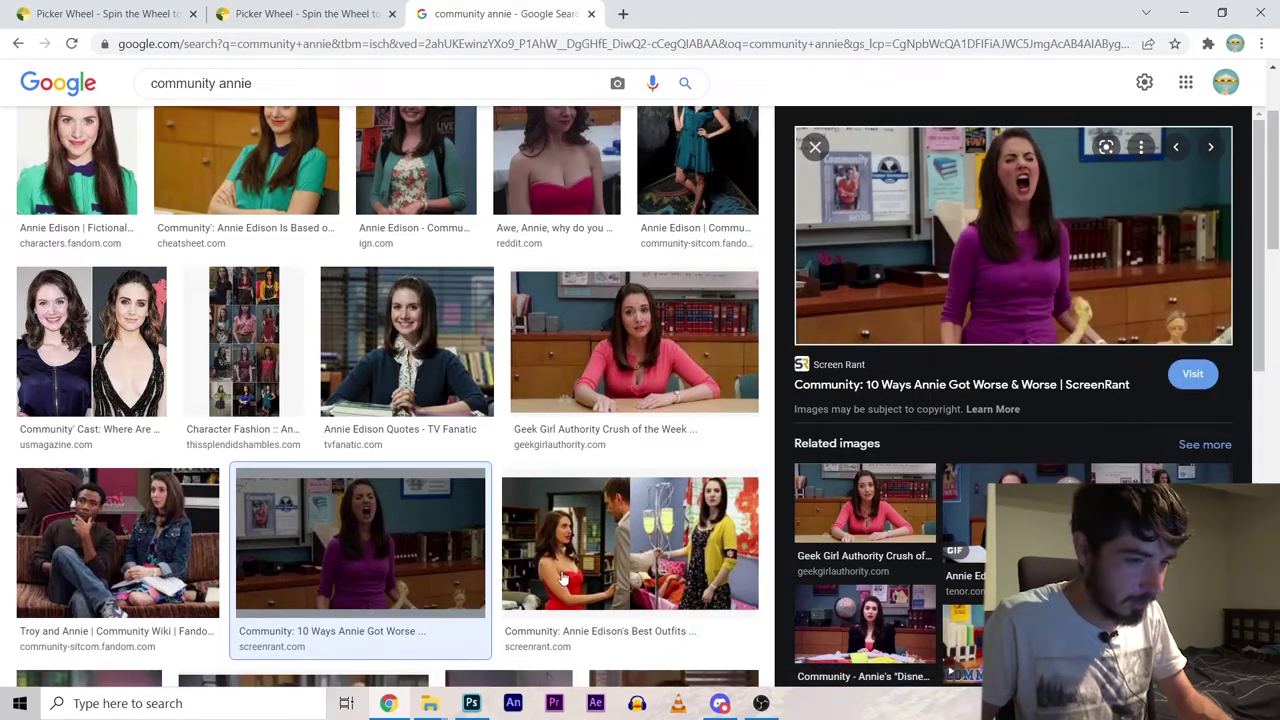
pyautogui.click(471, 703)
pyautogui.hotkey('ctrl', 'v')
# Delete the lower part of the pasted Annie image using a rectangular selection
pyautogui.press('Delete')
pyautogui.moveTo(362, 512); pyautogui.dragTo(676, 412)
pyautogui.press('Delete')
pyautogui.hotkey('ctrl', 'd')
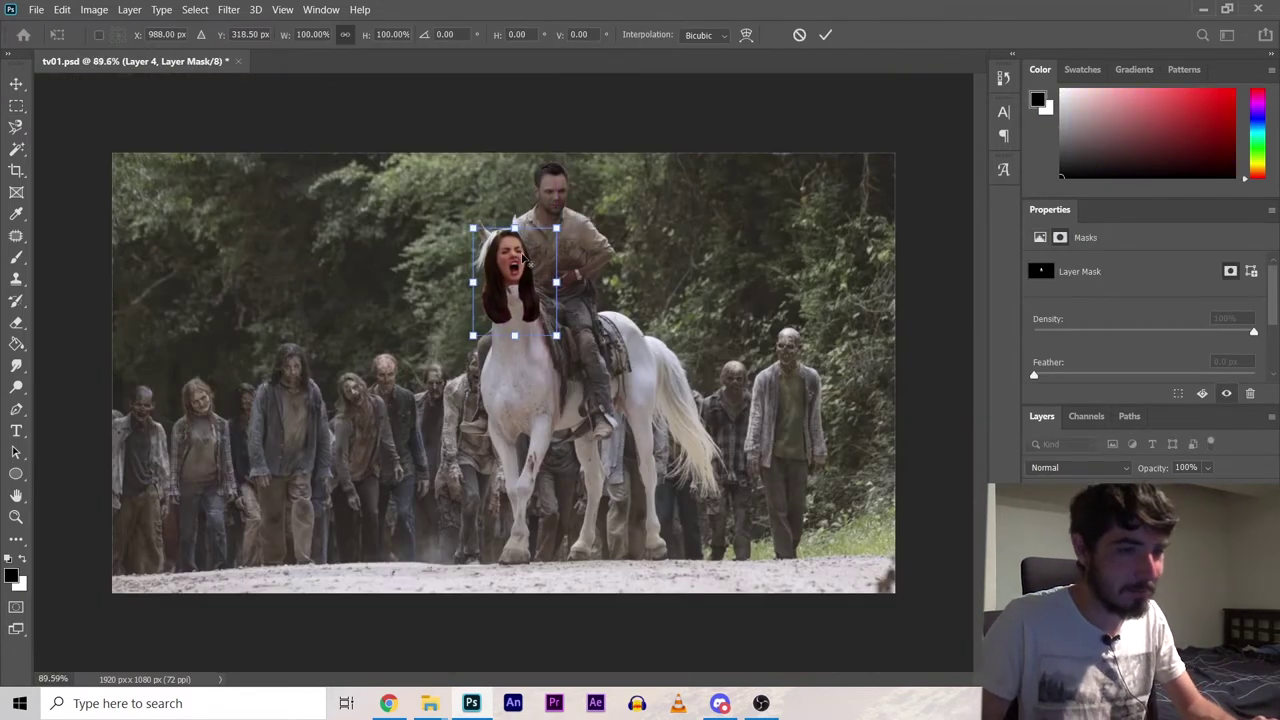
# Clip the Hue/Saturation adjustment to Annie's layer and reveal a patch of her cheek in the mask
pyautogui.scroll(3, 525, 262)
pyautogui.scroll(-3, 520, 262)
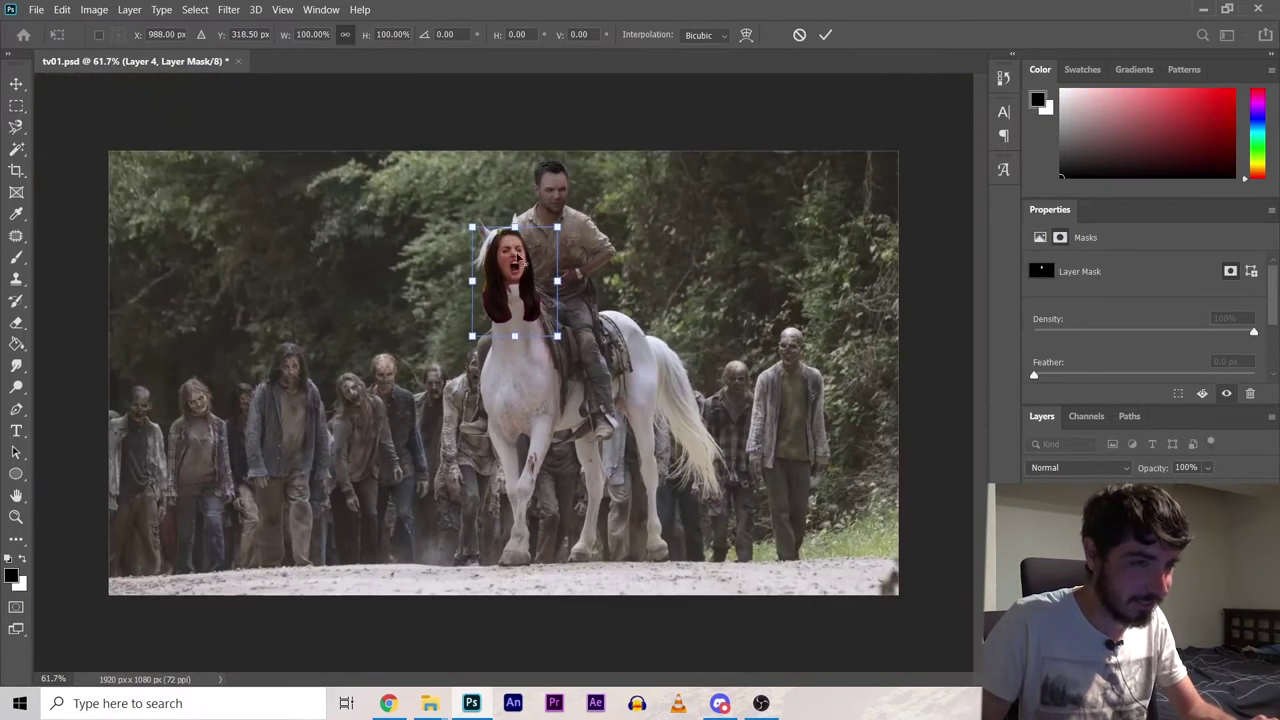
pyautogui.scroll(1, 517, 259)
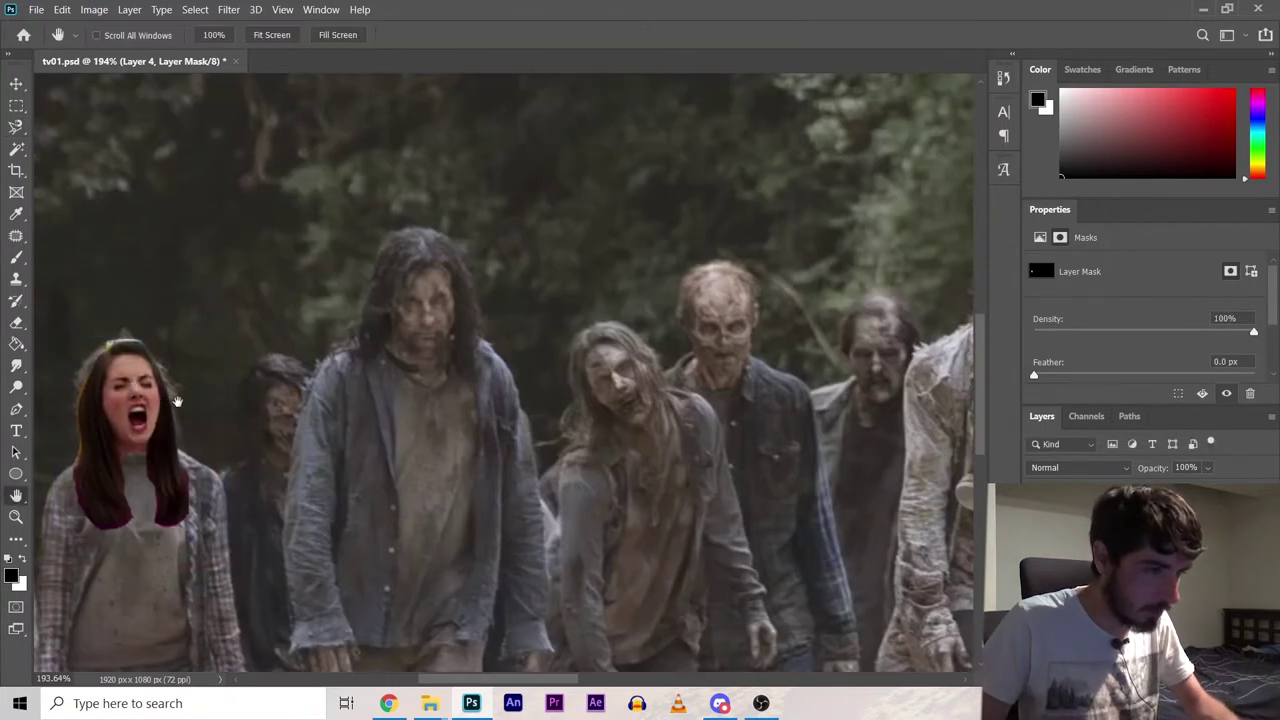
pyautogui.scroll(5, 100, 400)
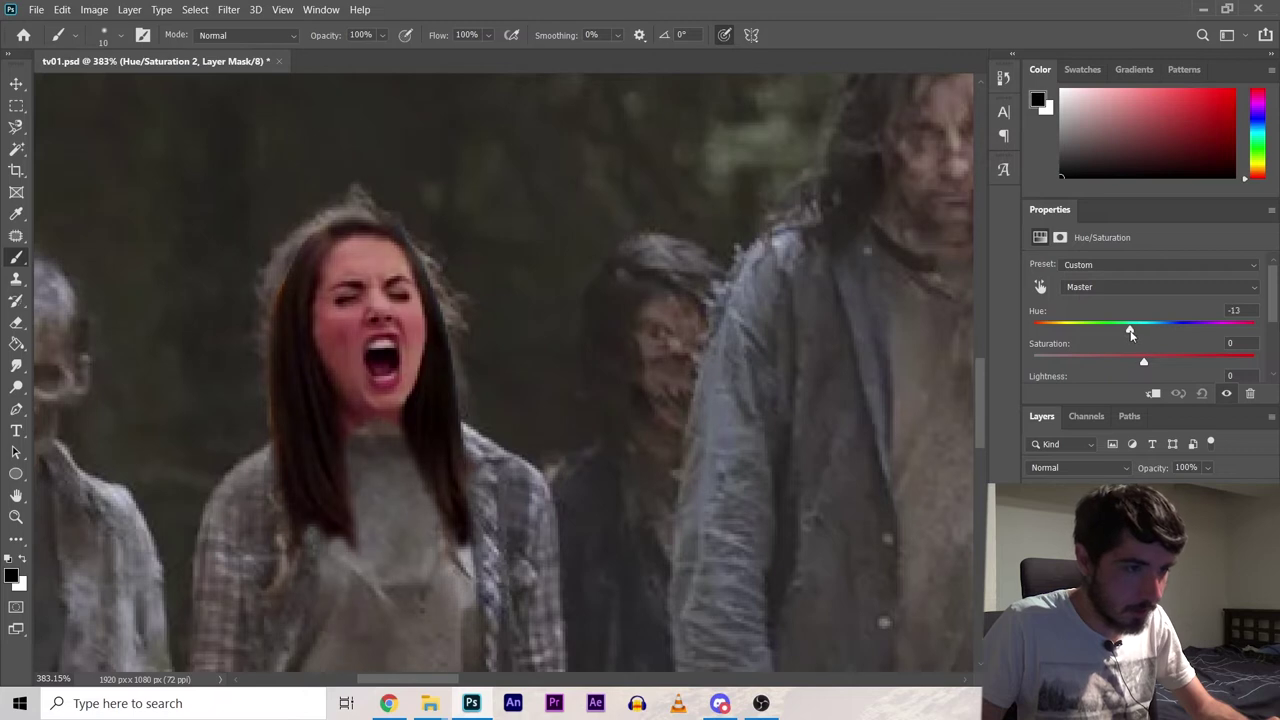
pyautogui.rightClick(1106, 484)
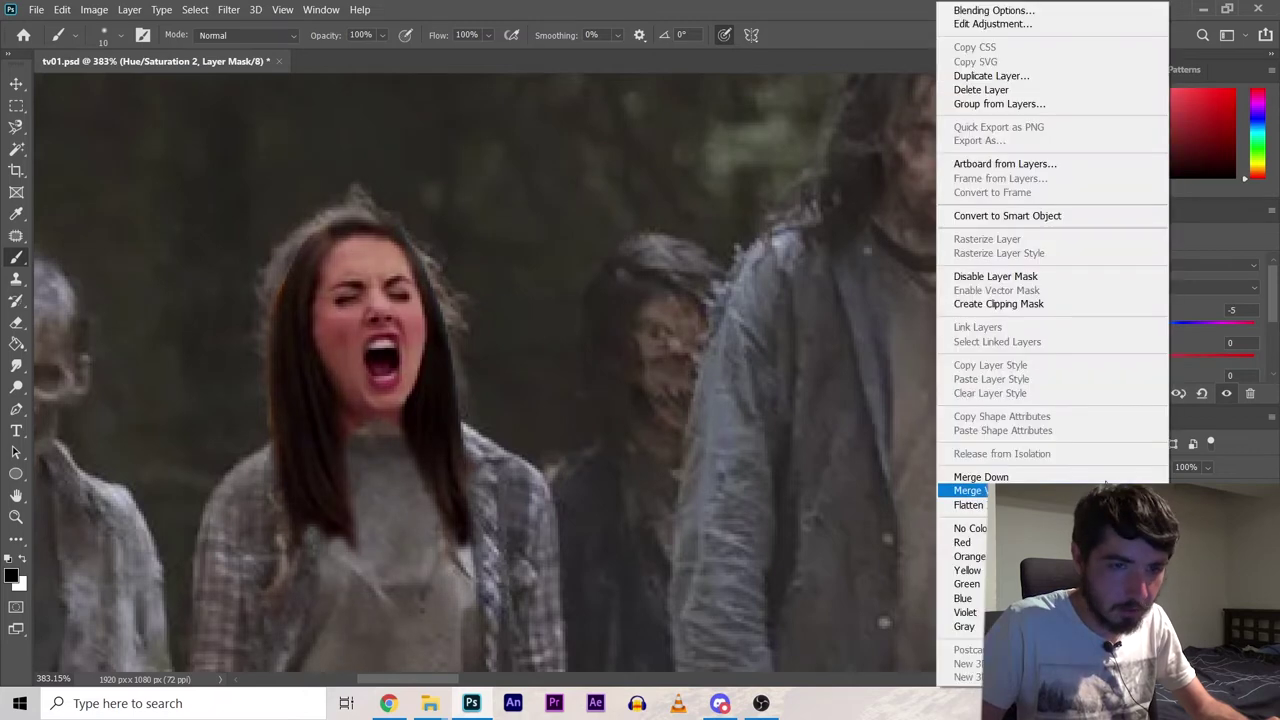
pyautogui.click(1036, 305)
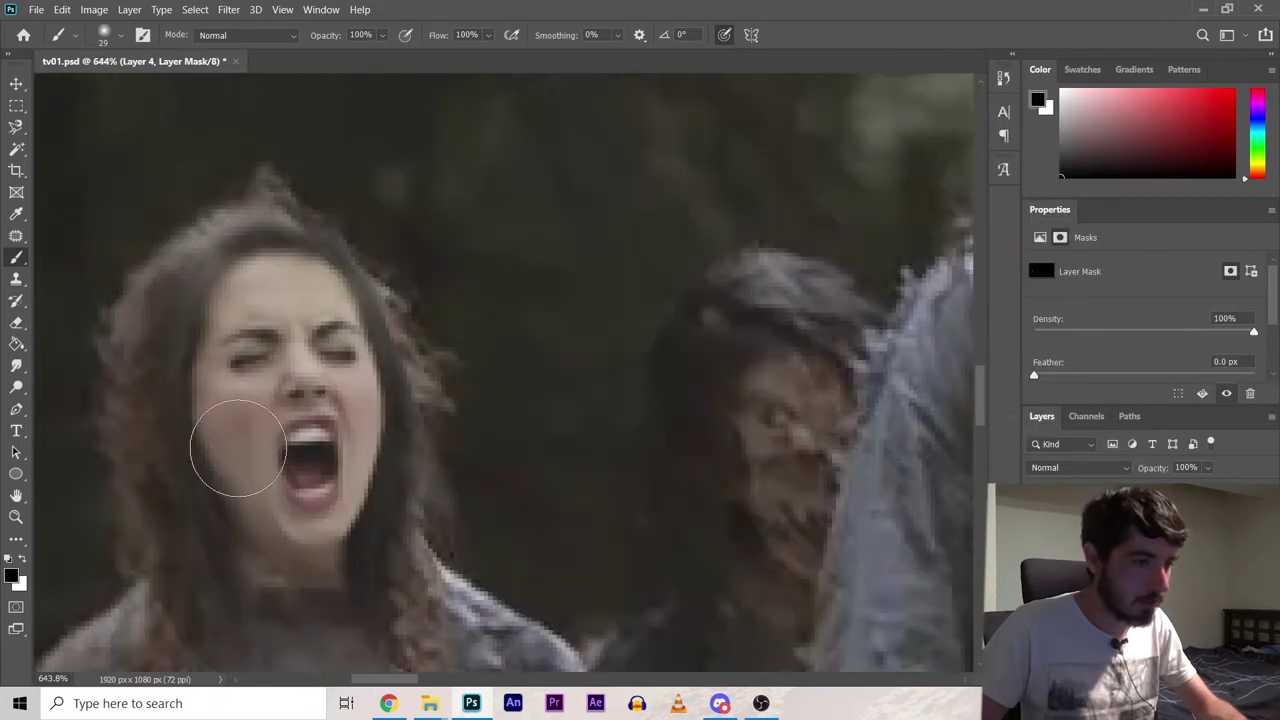
pyautogui.click(390, 435)
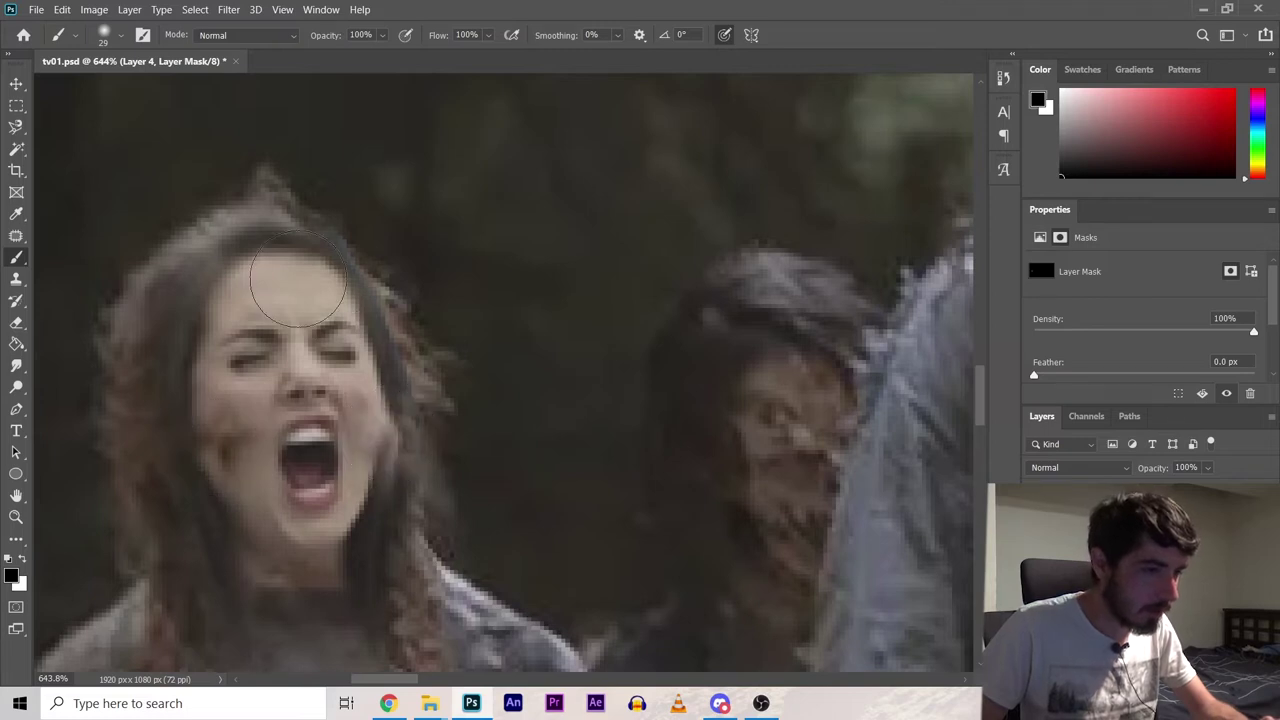
# Copy the wide-eyed man's photo from Google Images
pyautogui.scroll(-1, 185, 467)
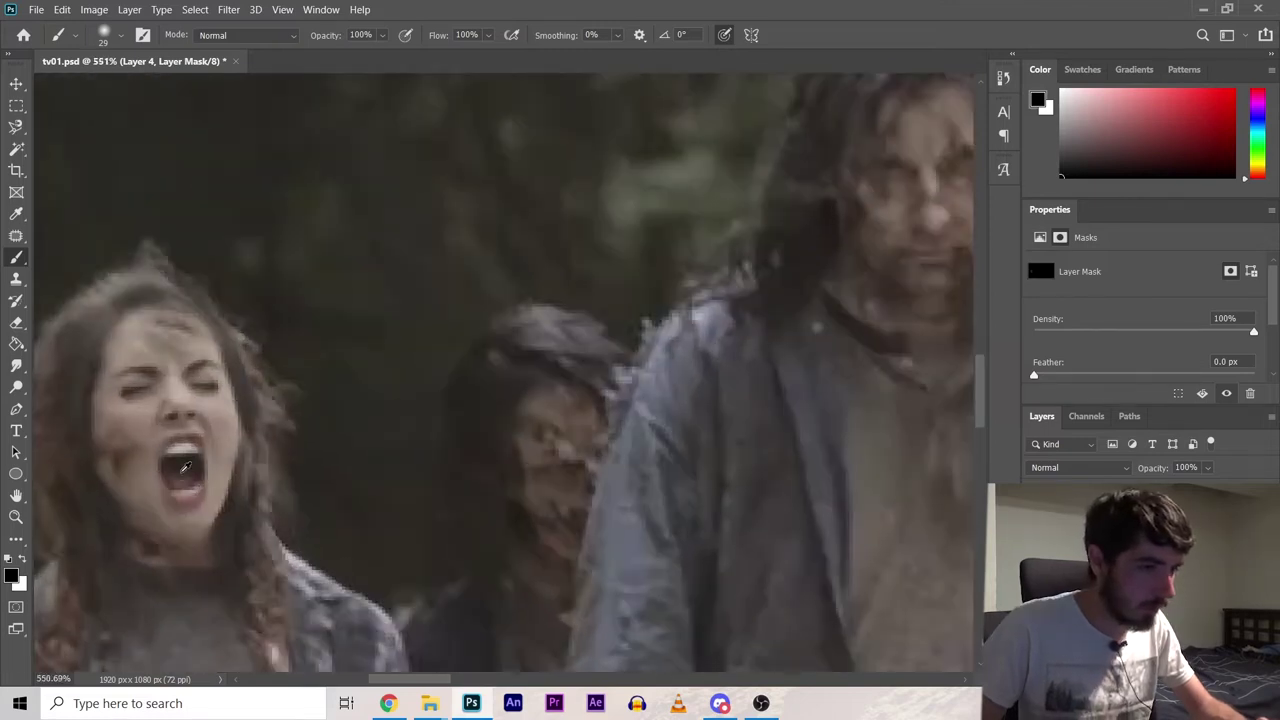
pyautogui.scroll(-5, 185, 467)
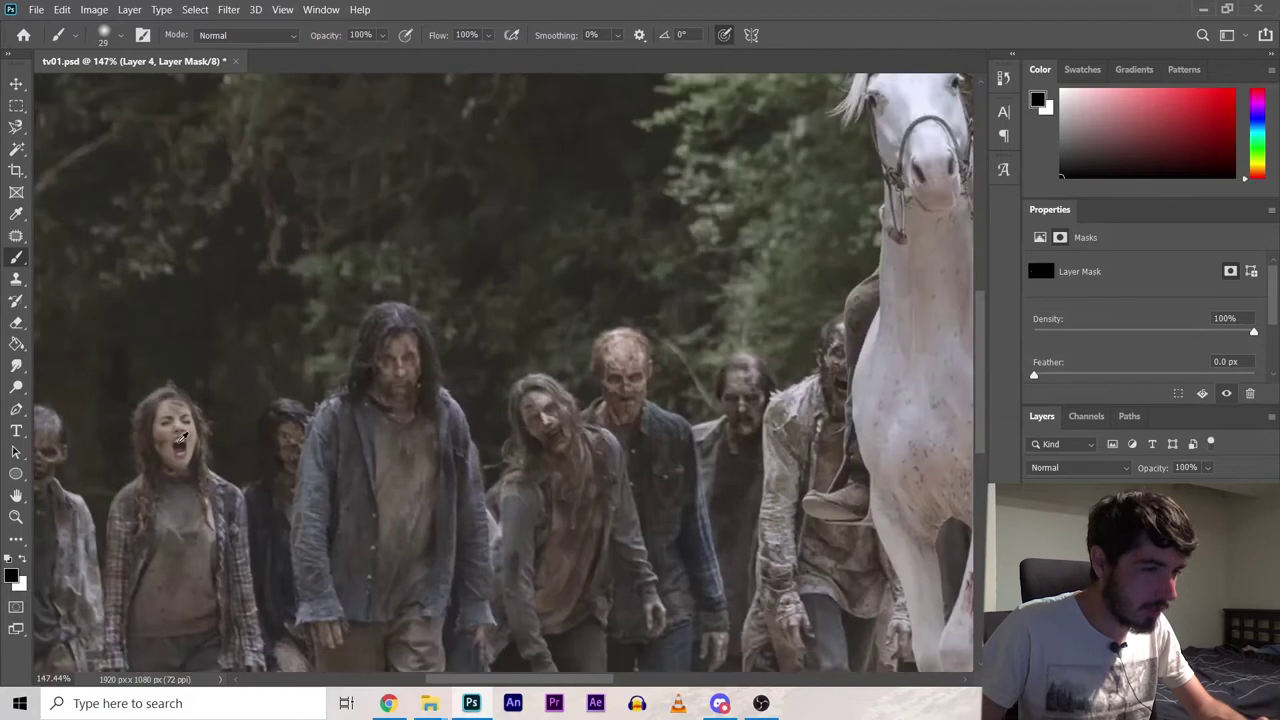
pyautogui.scroll(-3, 182, 437)
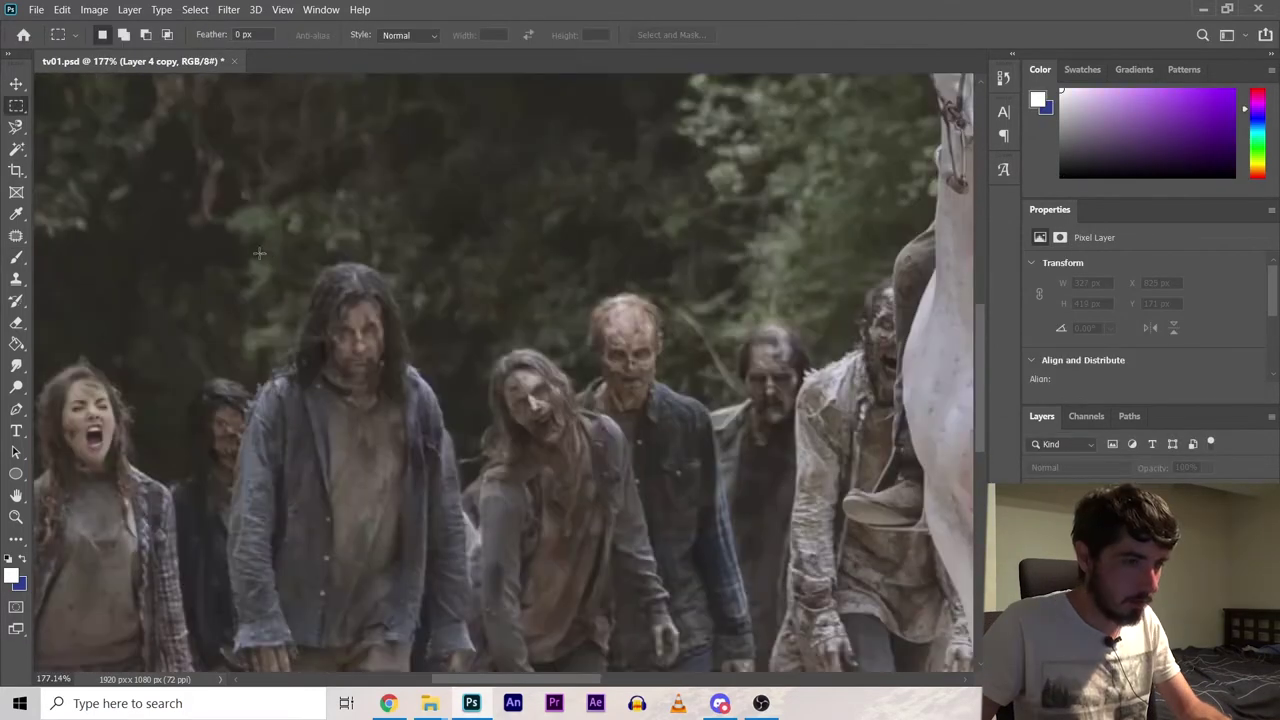
pyautogui.moveTo(243, 234); pyautogui.dragTo(453, 450)
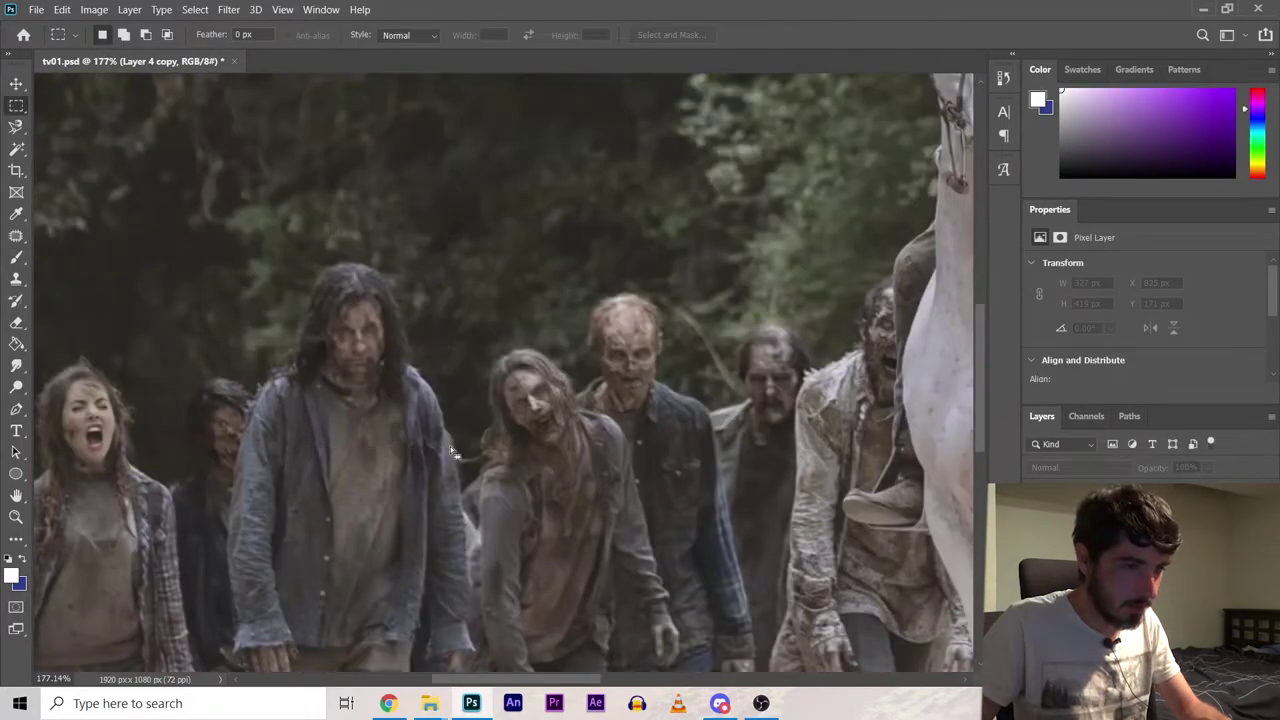
pyautogui.rightClick(980, 232)
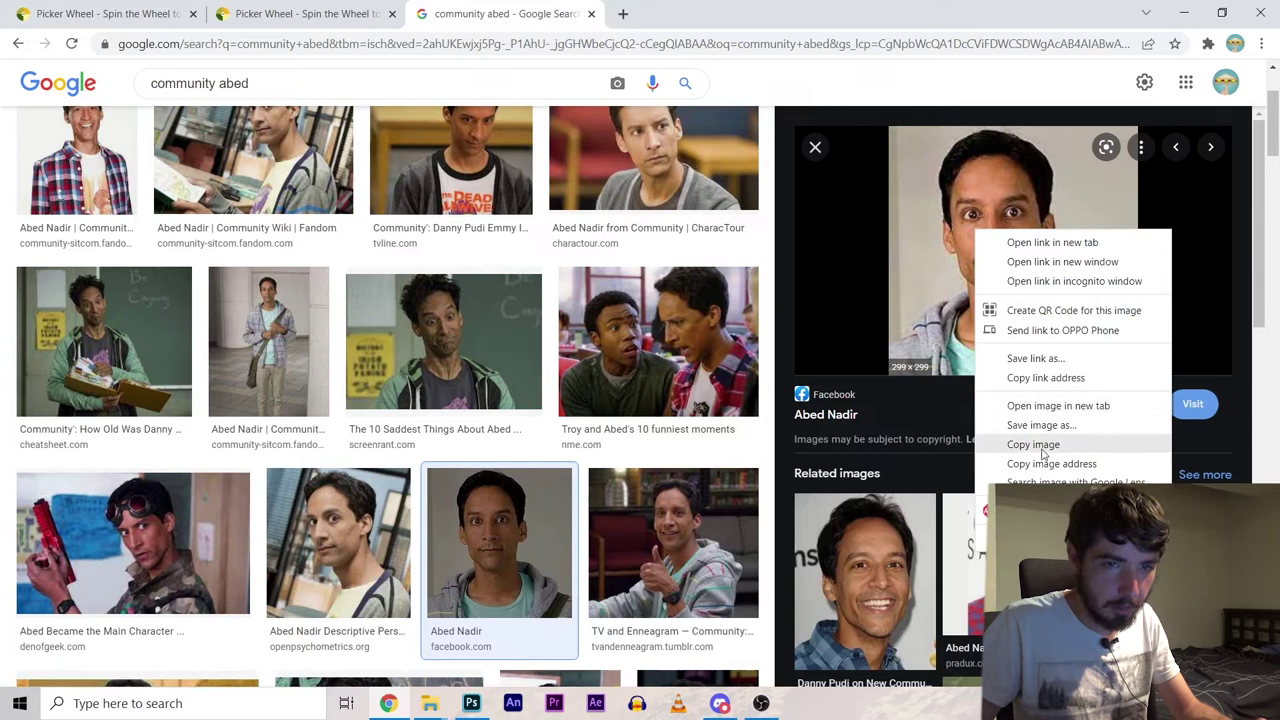
pyautogui.click(1070, 446)
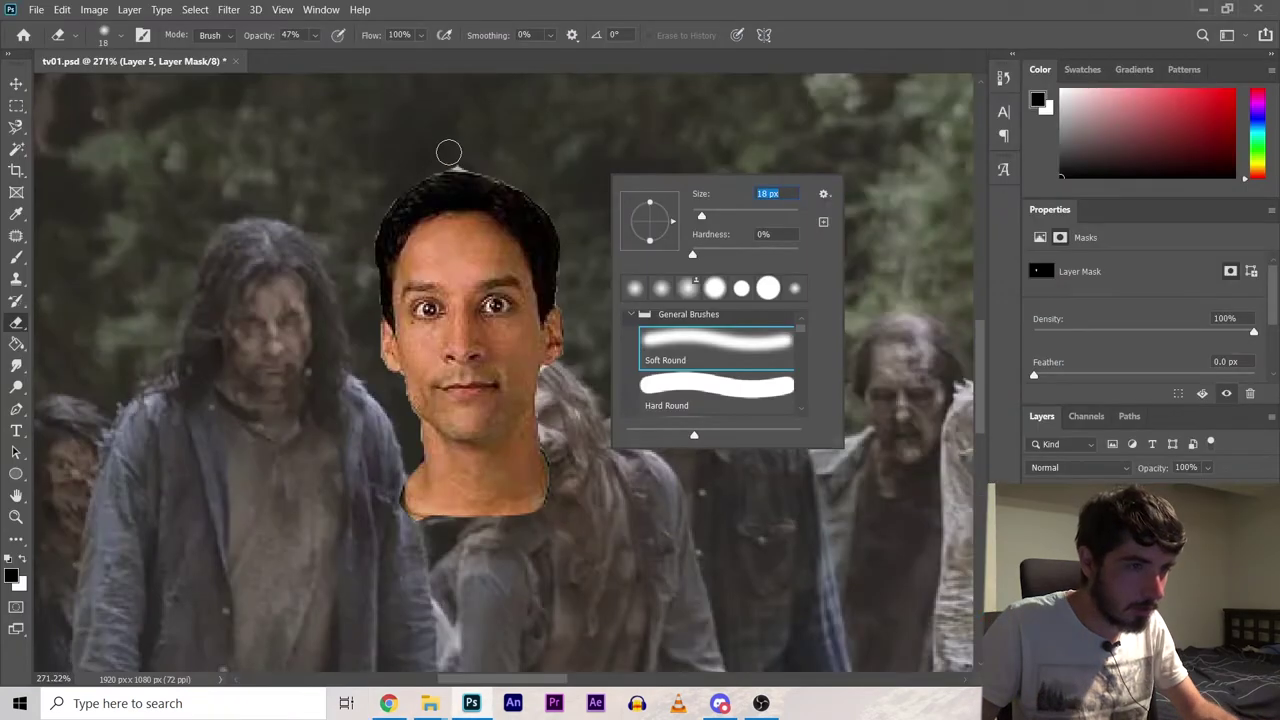
# Clip a colour adjustment layer to the wide-eyed man's face and add a clipped shading layer
pyautogui.click(469, 153)
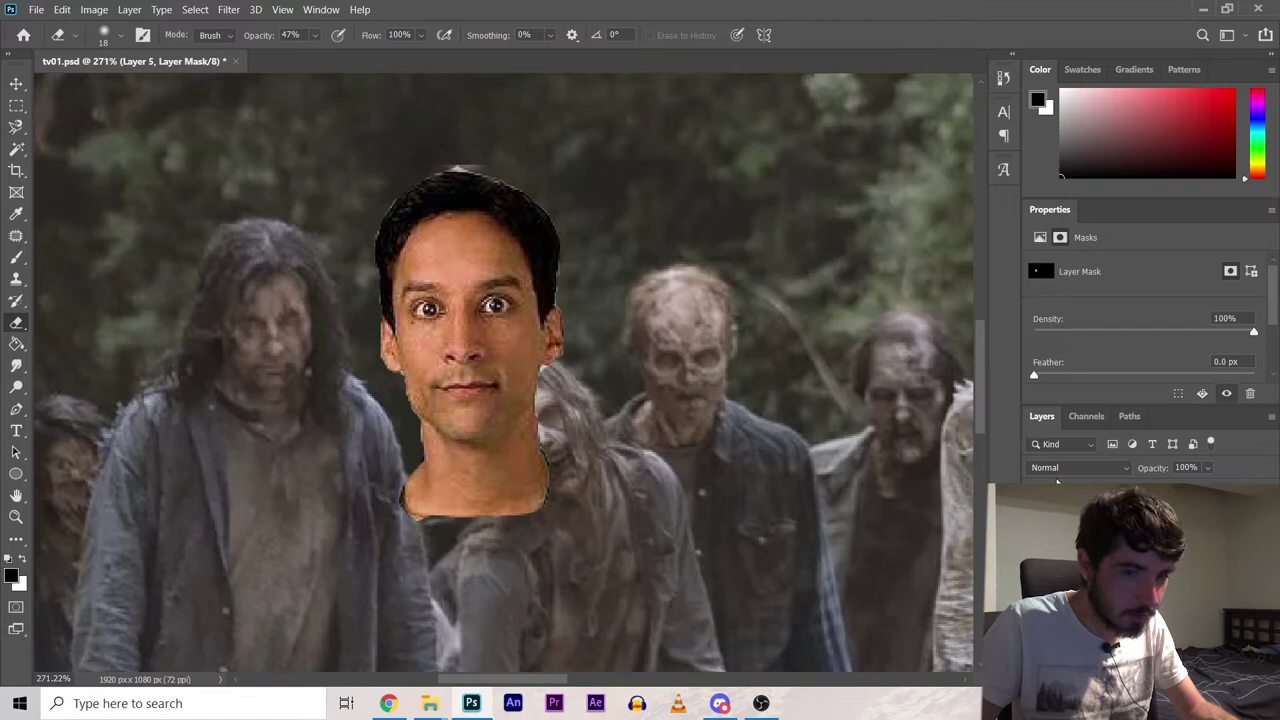
pyautogui.press('b')
pyautogui.hotkey('ctrl', '0')
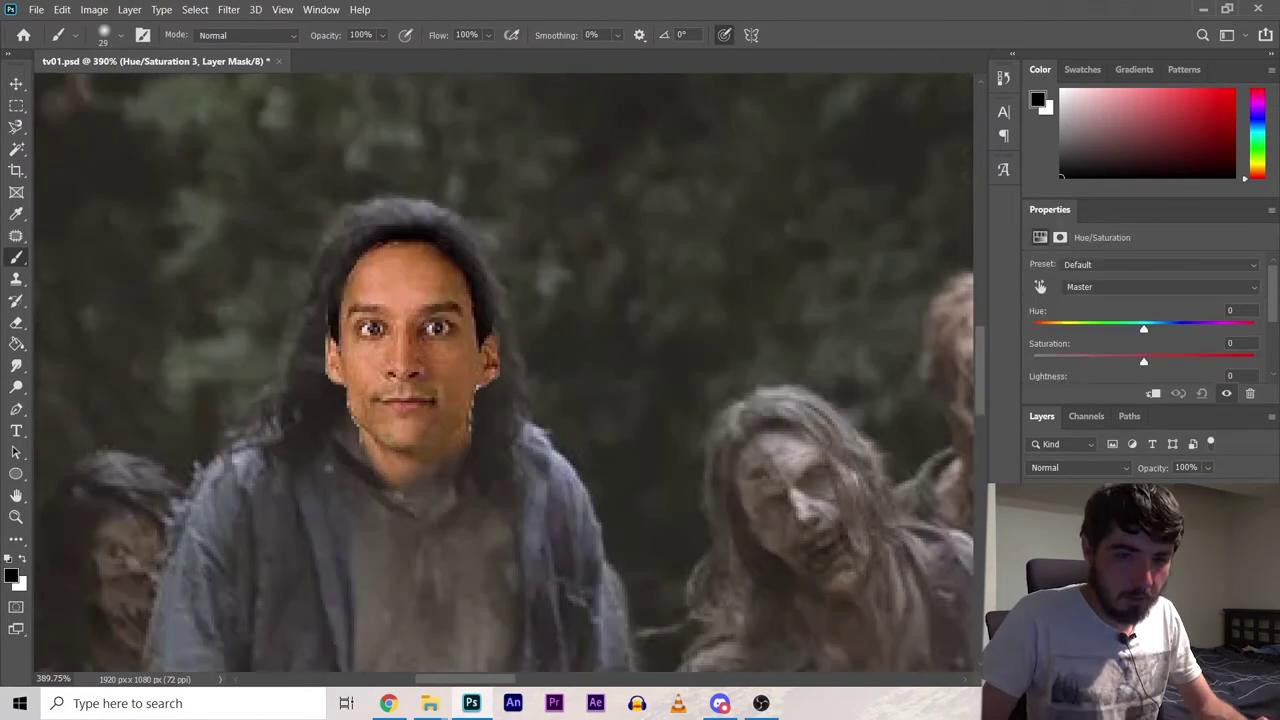
pyautogui.rightClick(1137, 500)
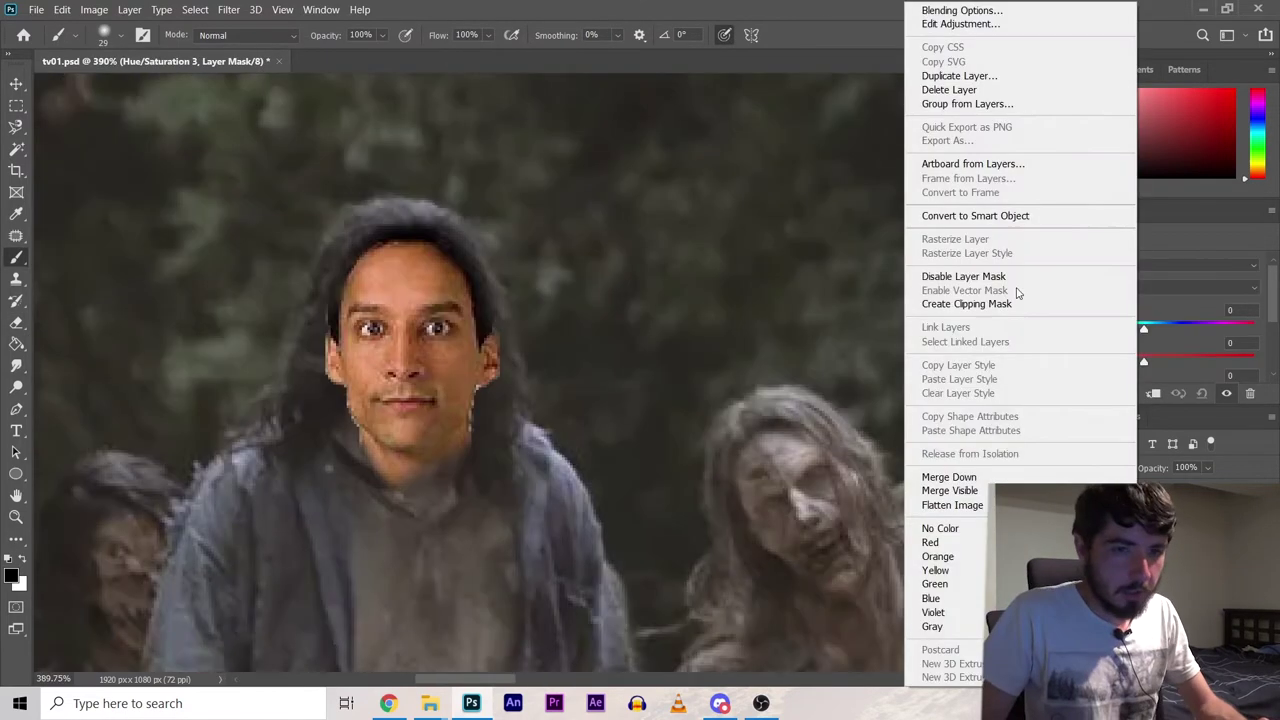
pyautogui.click(983, 304)
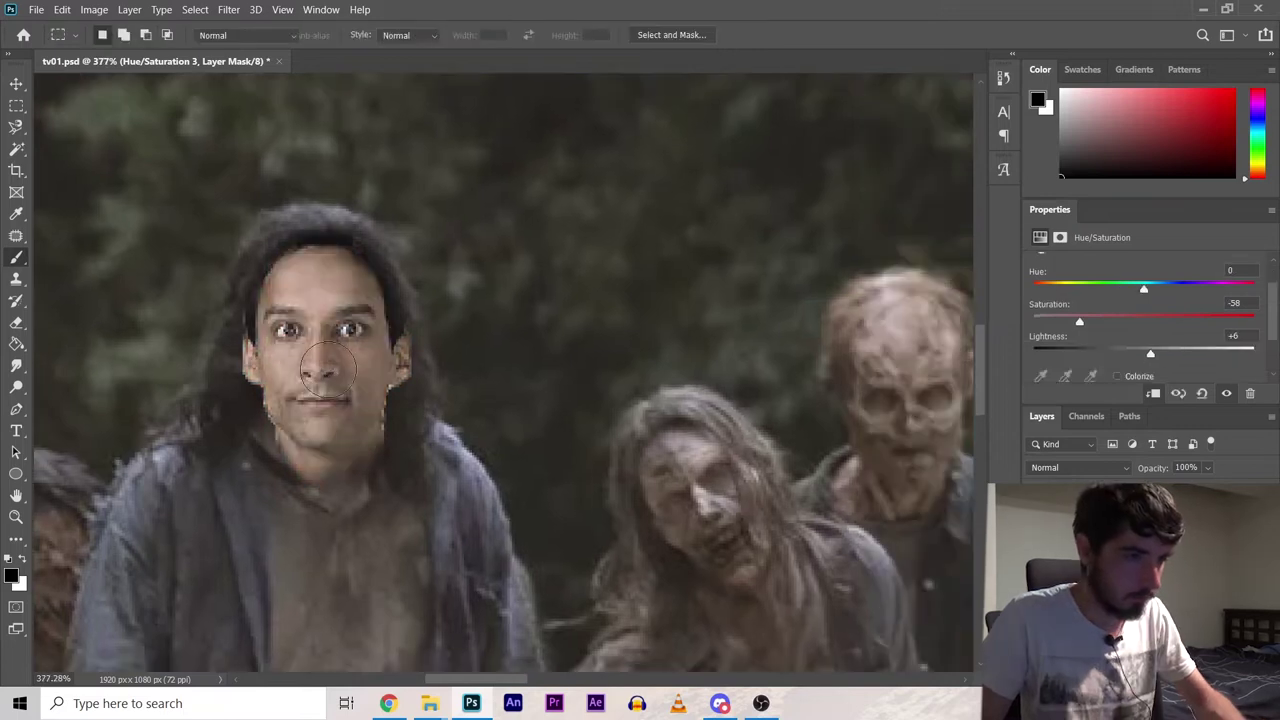
pyautogui.hotkey('ctrl', 'shift', 'n')
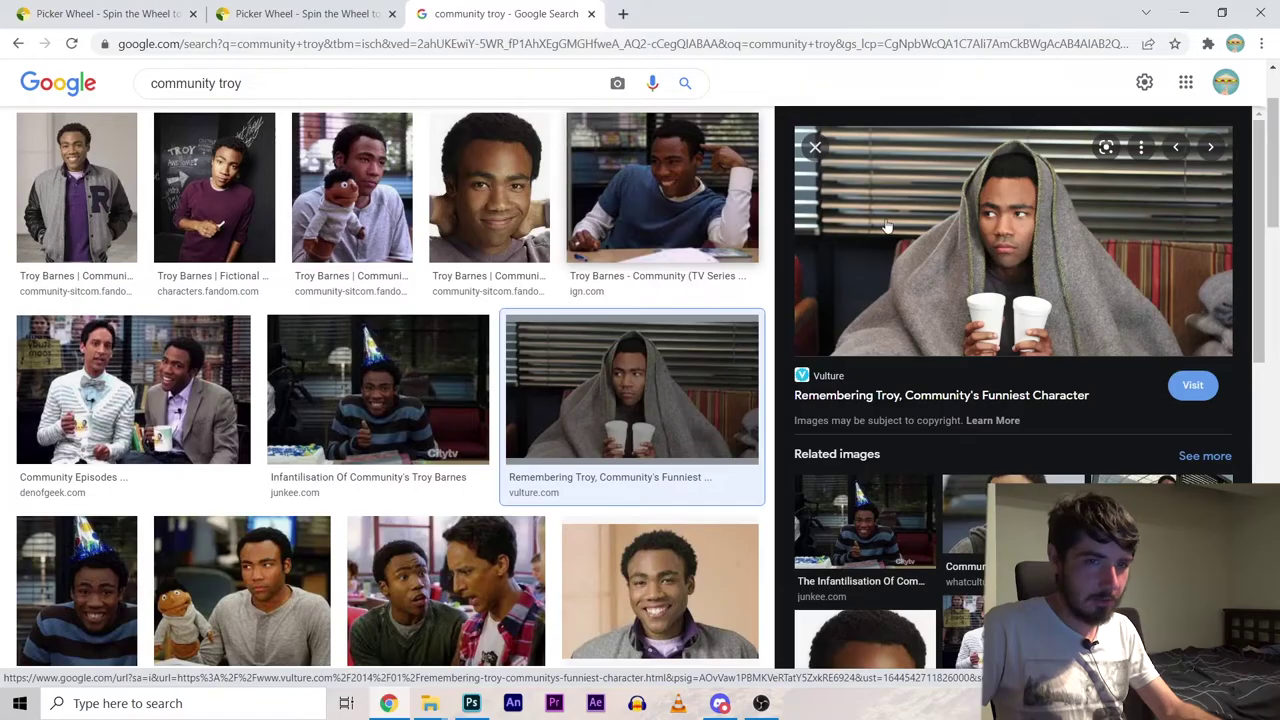
# Copy the hooded man's photo and return to the composite document
pyautogui.rightClick(988, 216)
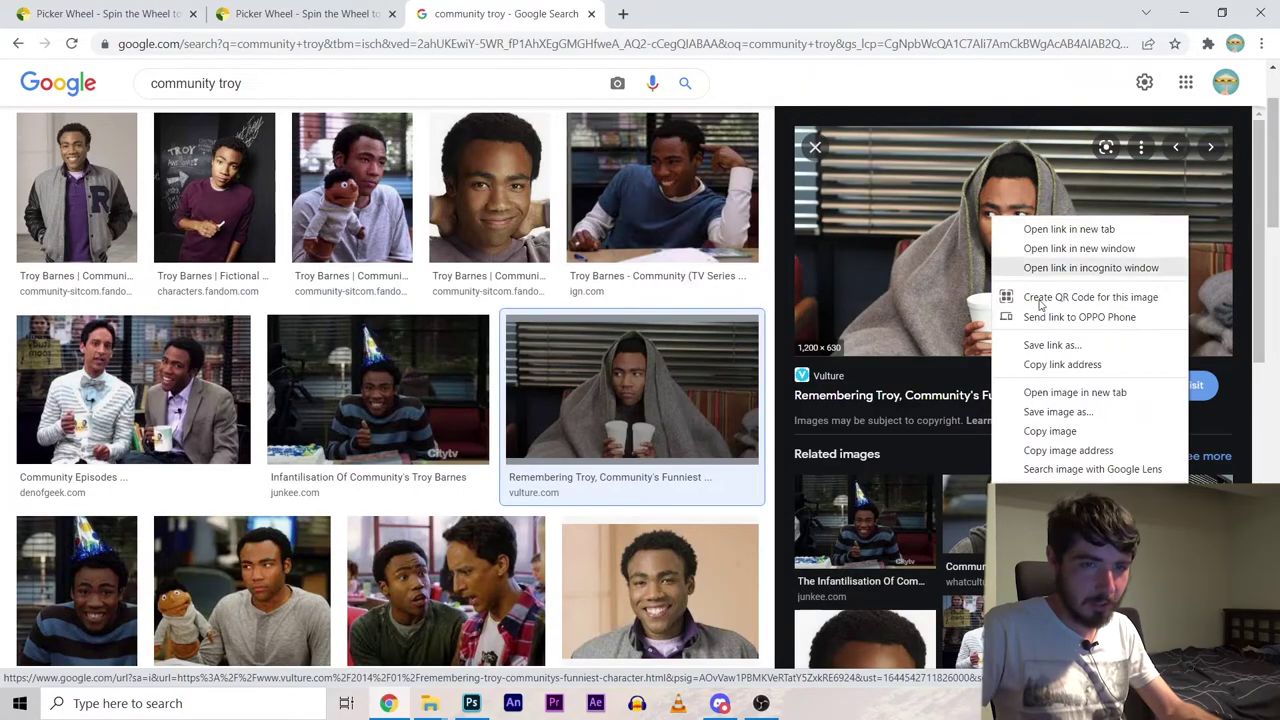
pyautogui.click(1040, 430)
pyautogui.click(471, 703)
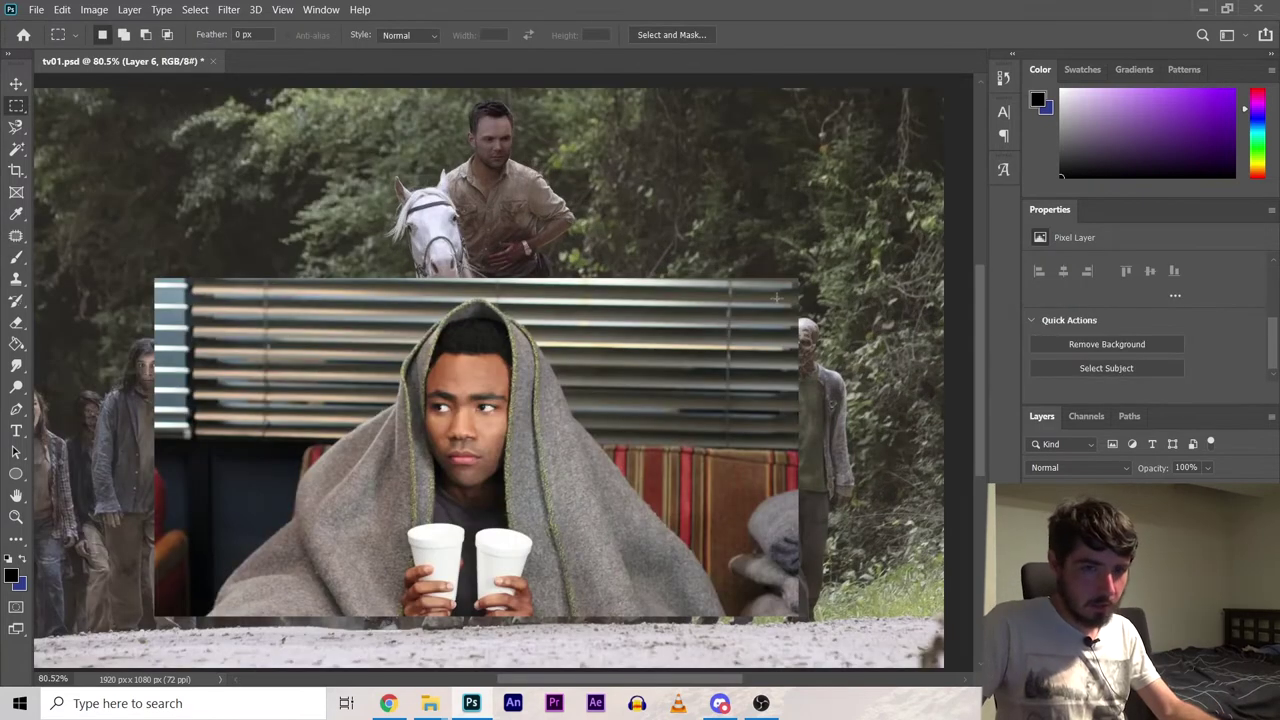
# Remove the hooded man's background and enlarge him to 68.47% in the bottom-right foreground
pyautogui.click(1068, 342)
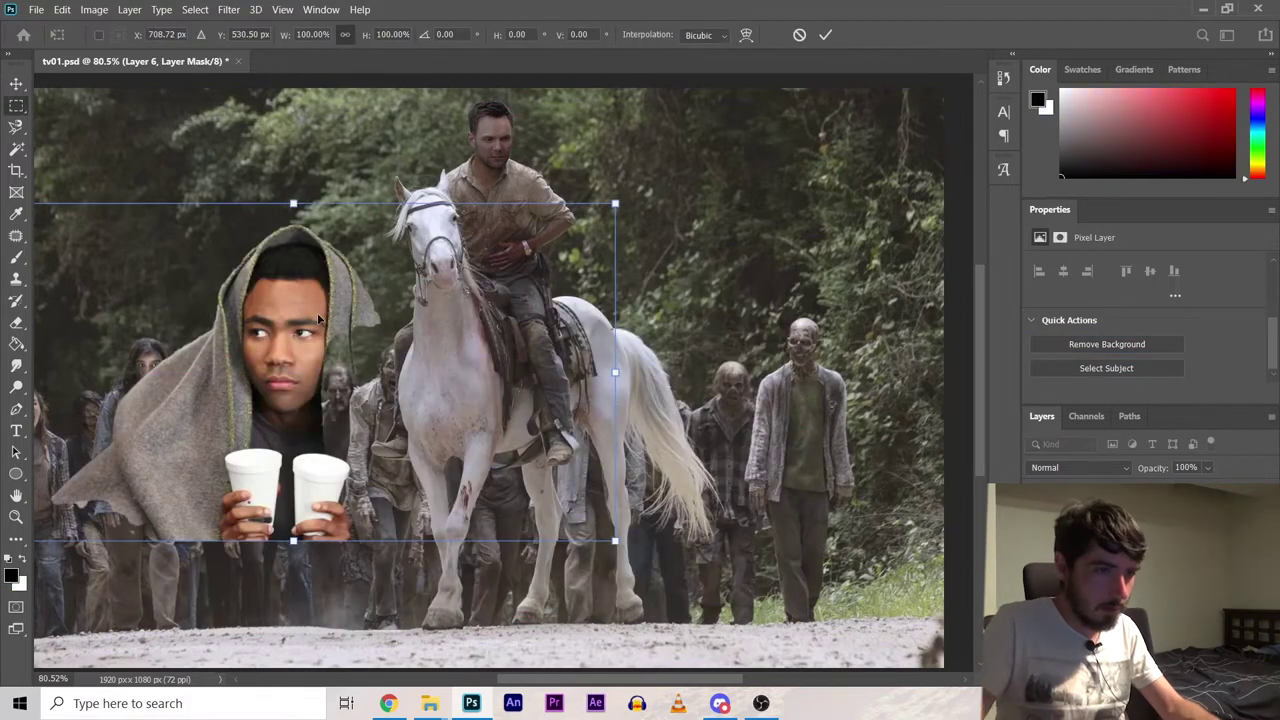
pyautogui.press('Return')
pyautogui.hotkey('ctrl', 'z')
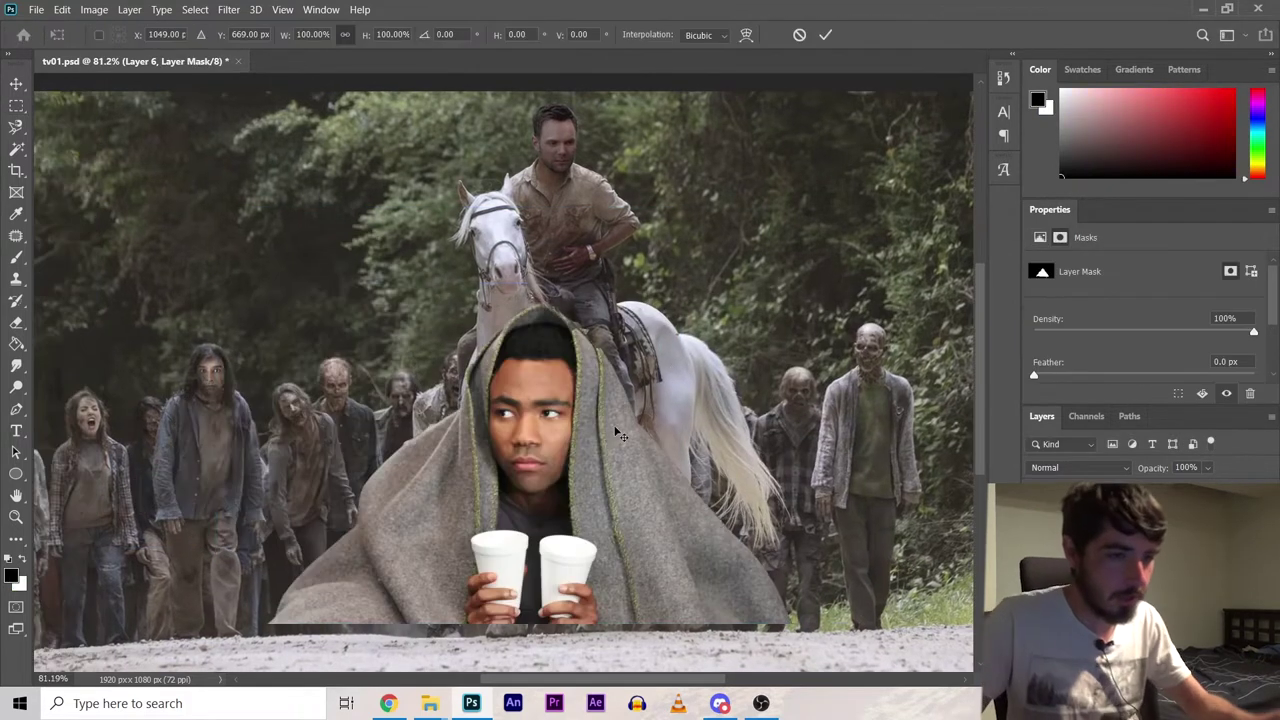
pyautogui.hotkey('ctrl', 't')
pyautogui.hotkey('ctrl', '-')
pyautogui.hotkey('ctrl', '+')
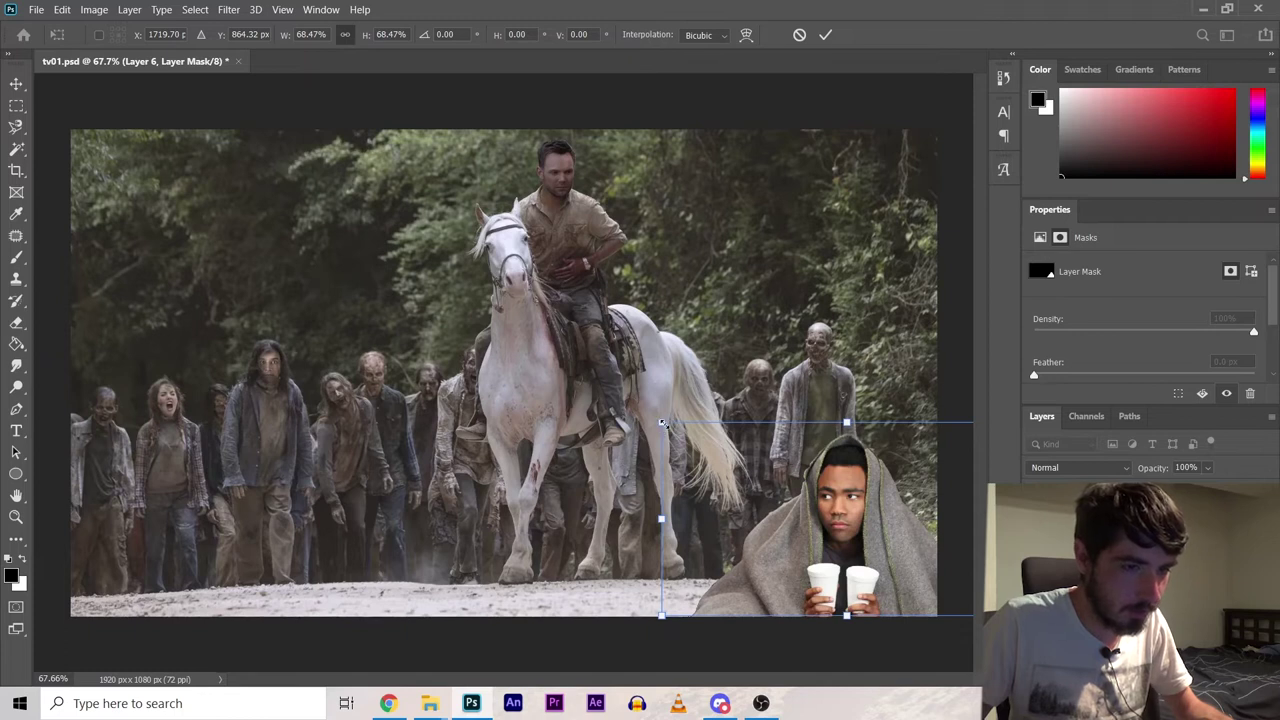
pyautogui.moveTo(662, 424)
pyautogui.mouseDown()
pyautogui.moveTo(683, 398)
pyautogui.moveTo(668, 378)
pyautogui.mouseUp()
pyautogui.press('Return')
pyautogui.press('b')
pyautogui.scroll(3, 740, 338)
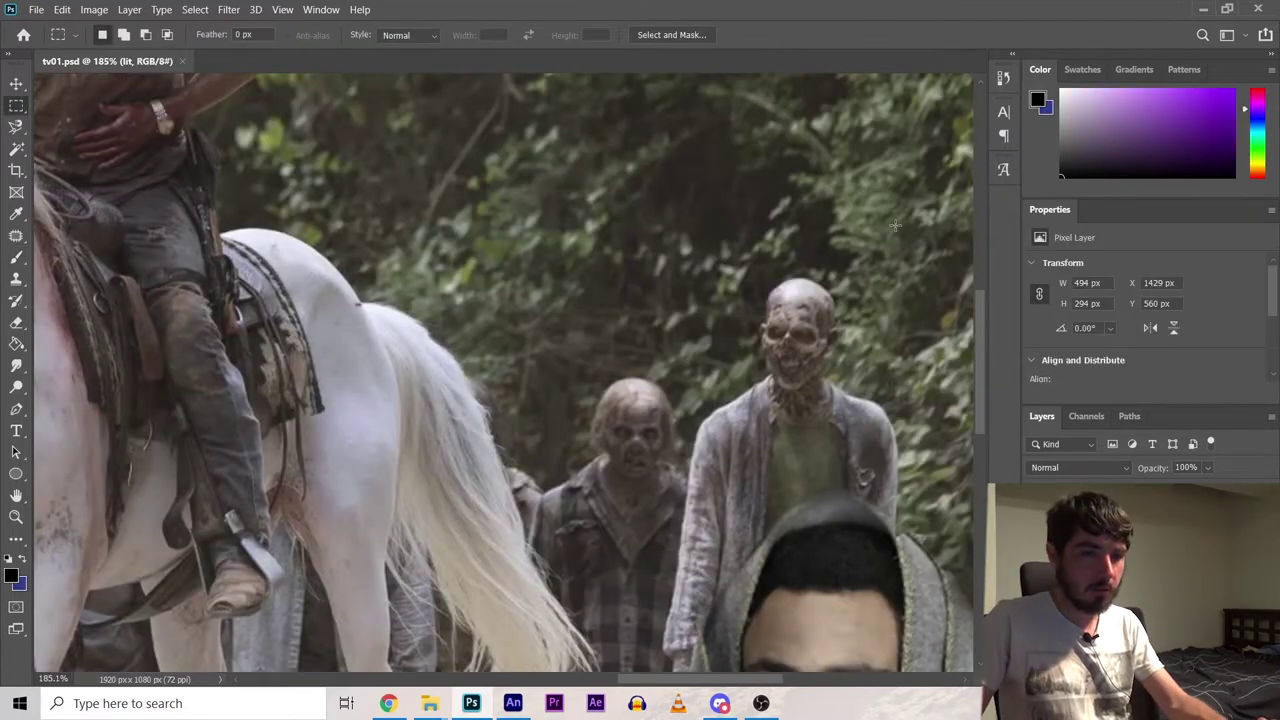
# Paste the white-haired man's head, flip it horizontally and move it onto the right-hand zombie
pyautogui.moveTo(896, 227); pyautogui.dragTo(470, 508)
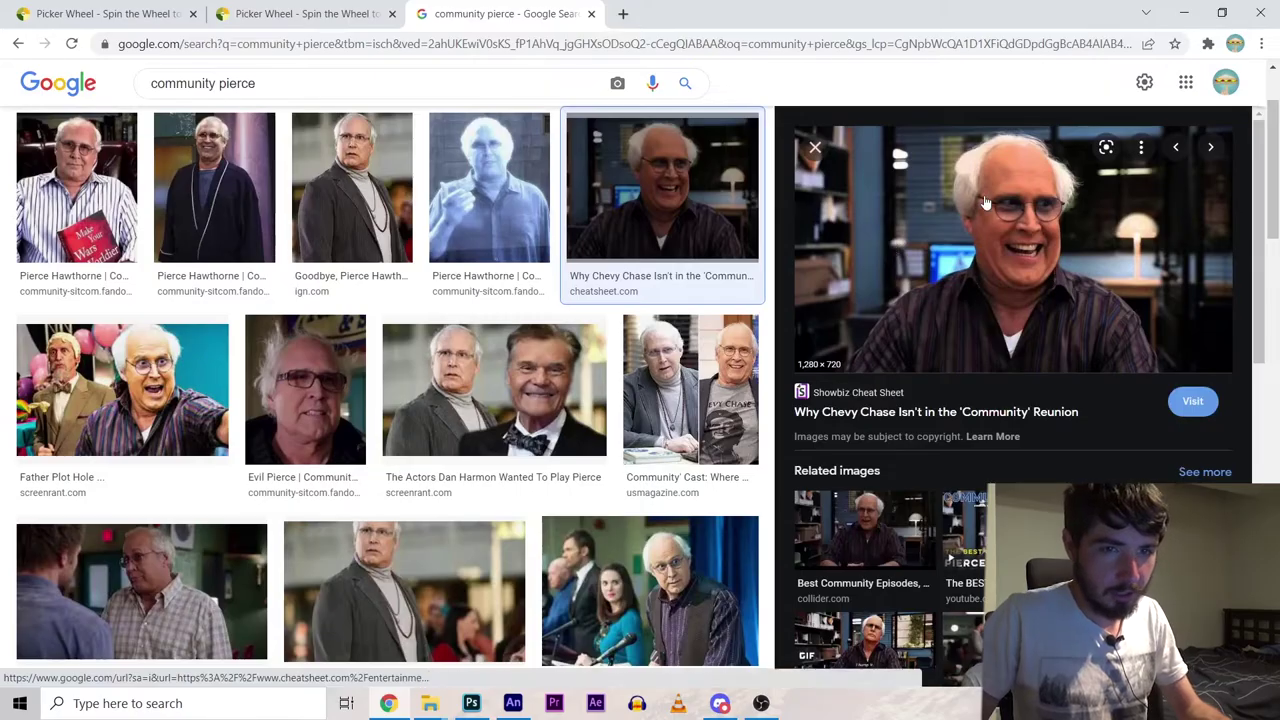
pyautogui.rightClick(985, 203)
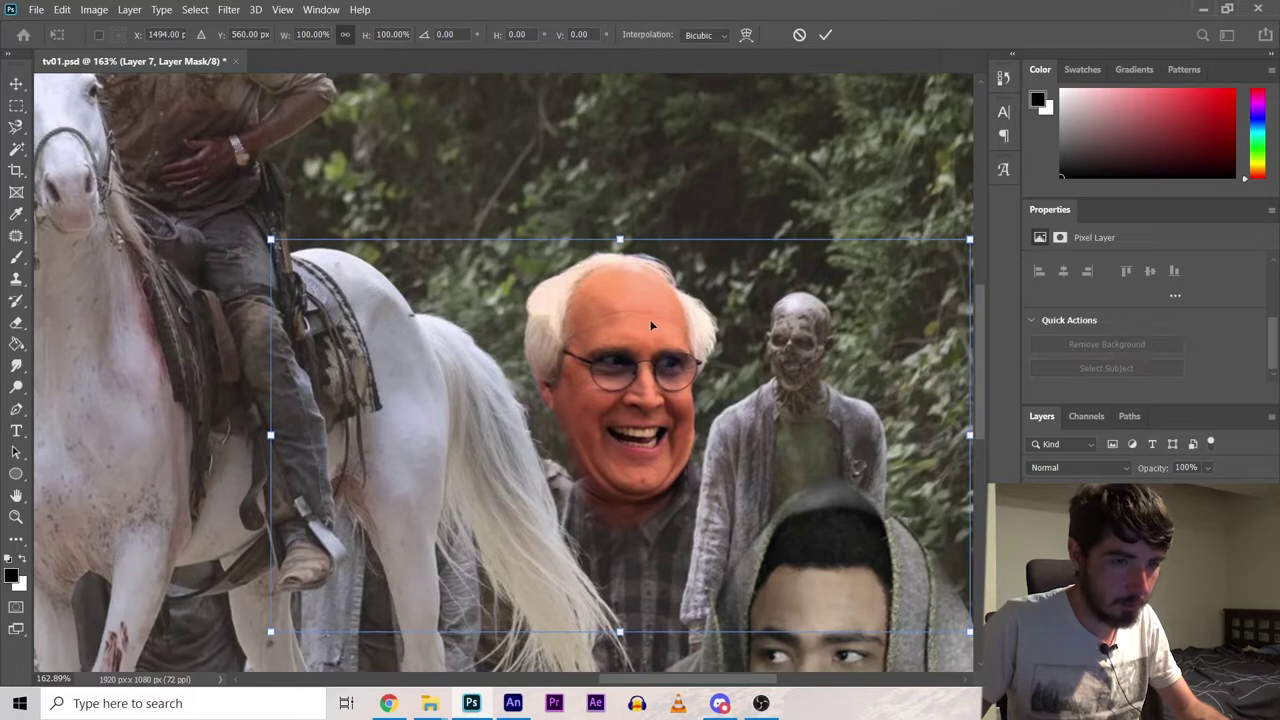
pyautogui.rightClick(651, 325)
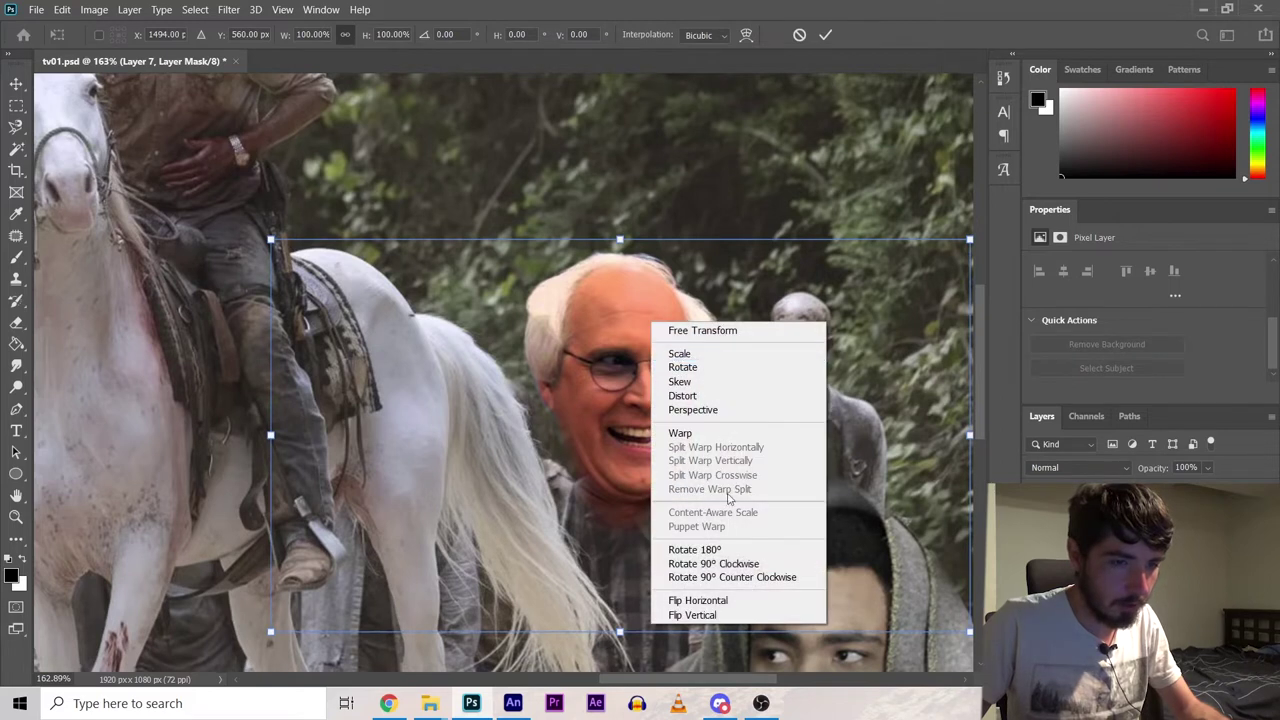
pyautogui.click(700, 598)
pyautogui.moveTo(665, 430); pyautogui.dragTo(810, 401)
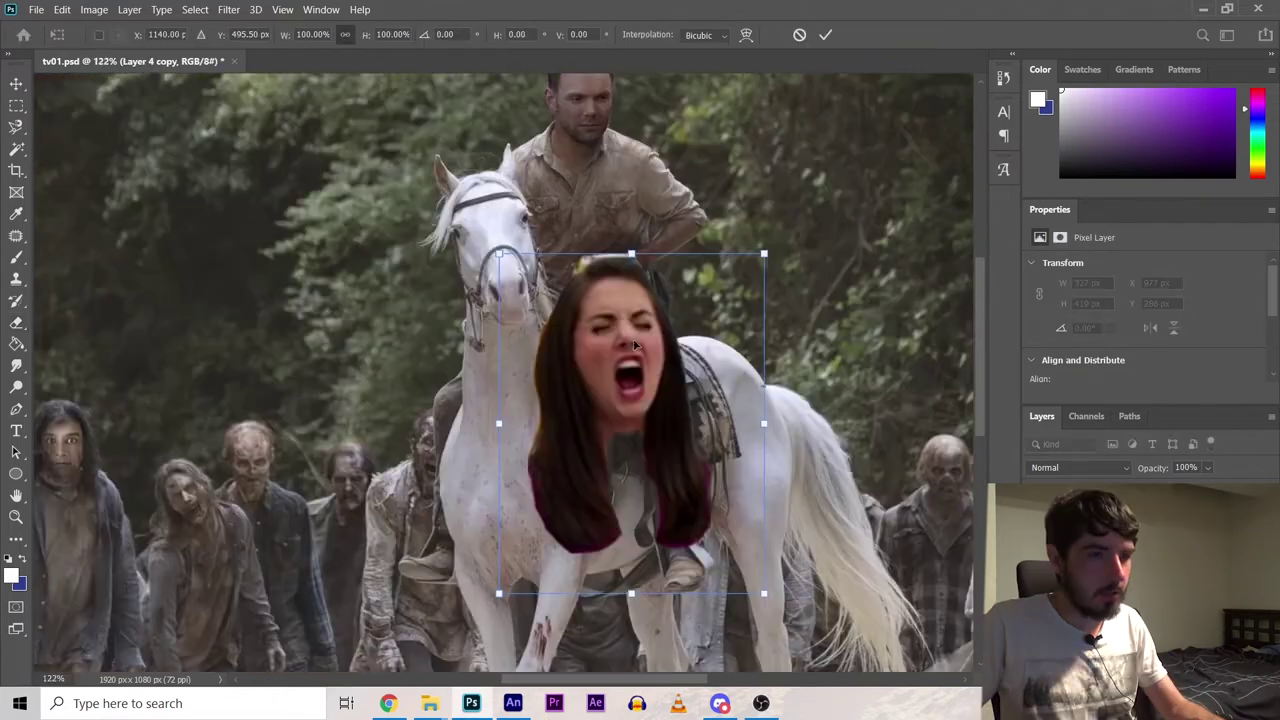
# Move Annie's screaming face onto the white horse's head, masked so its ears show
pyautogui.moveTo(636, 345); pyautogui.dragTo(508, 230)
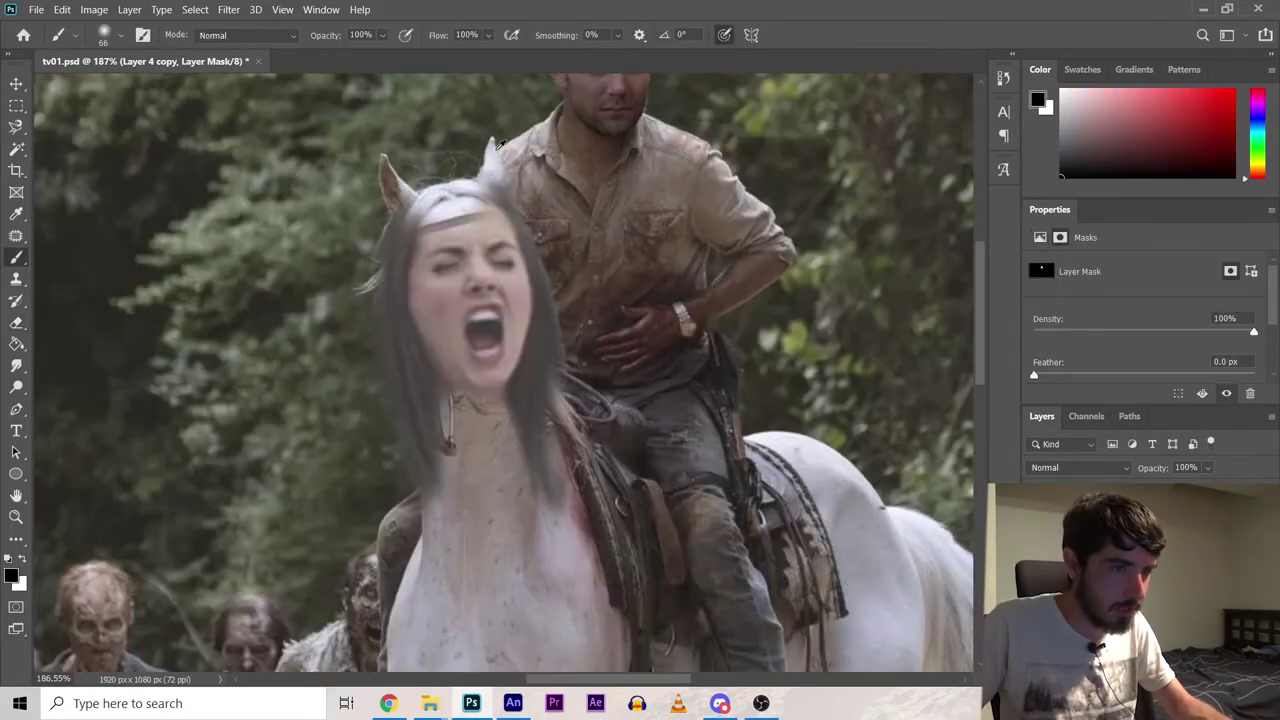
pyautogui.scroll(4, 497, 143)
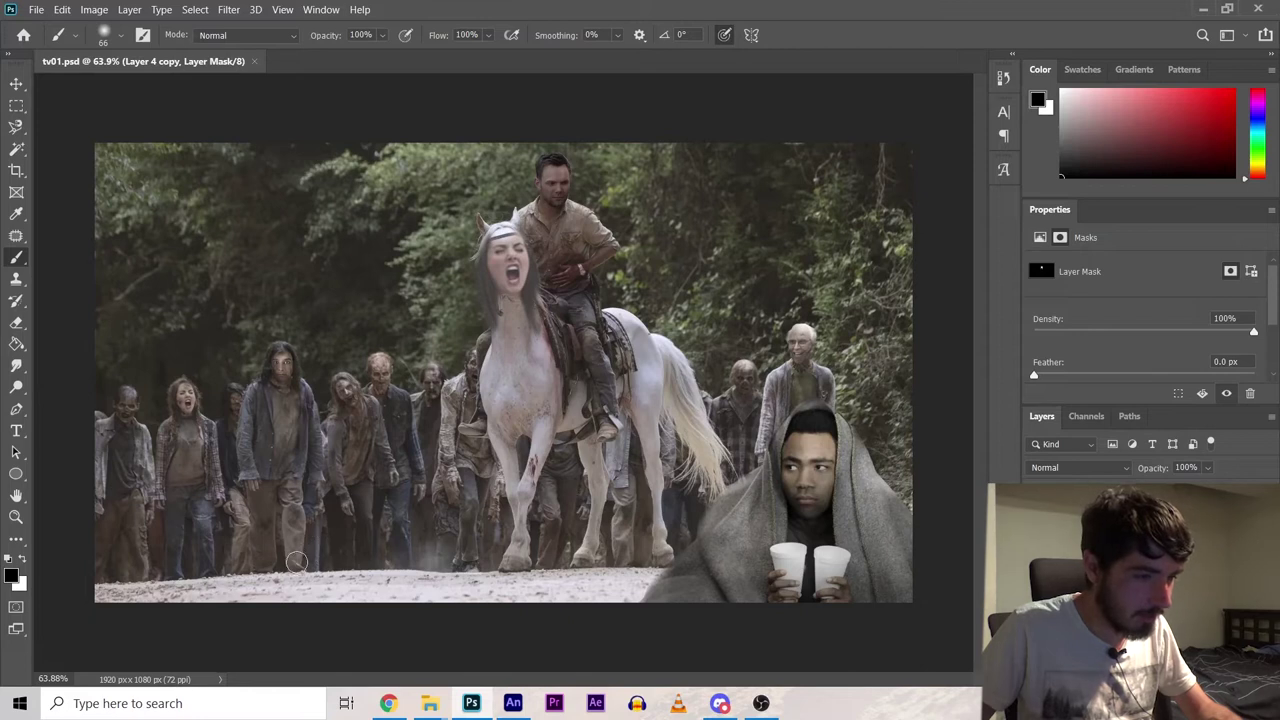
# Paste the blonde woman's image and flip it both vertically and horizontally
pyautogui.hotkey('ctrl', 'v')
pyautogui.scroll(2, 360, 585)
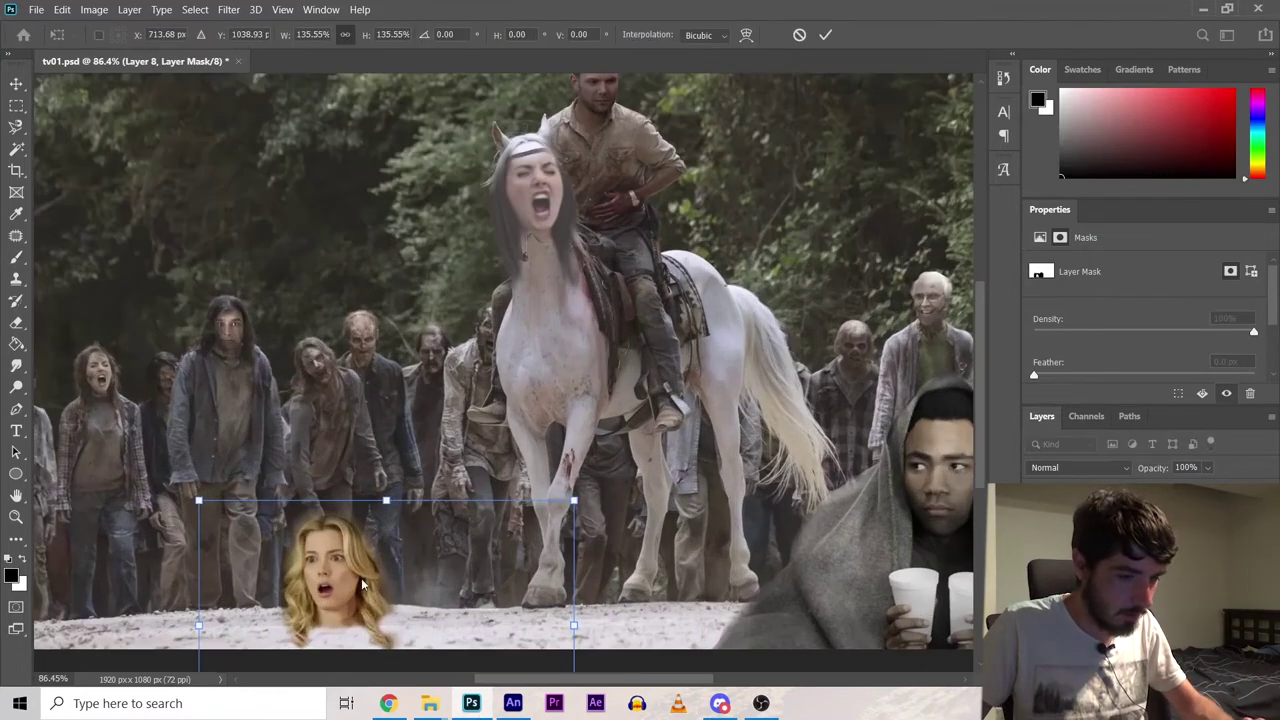
pyautogui.hotkey('alt', 'space')
pyautogui.rightClick(354, 236)
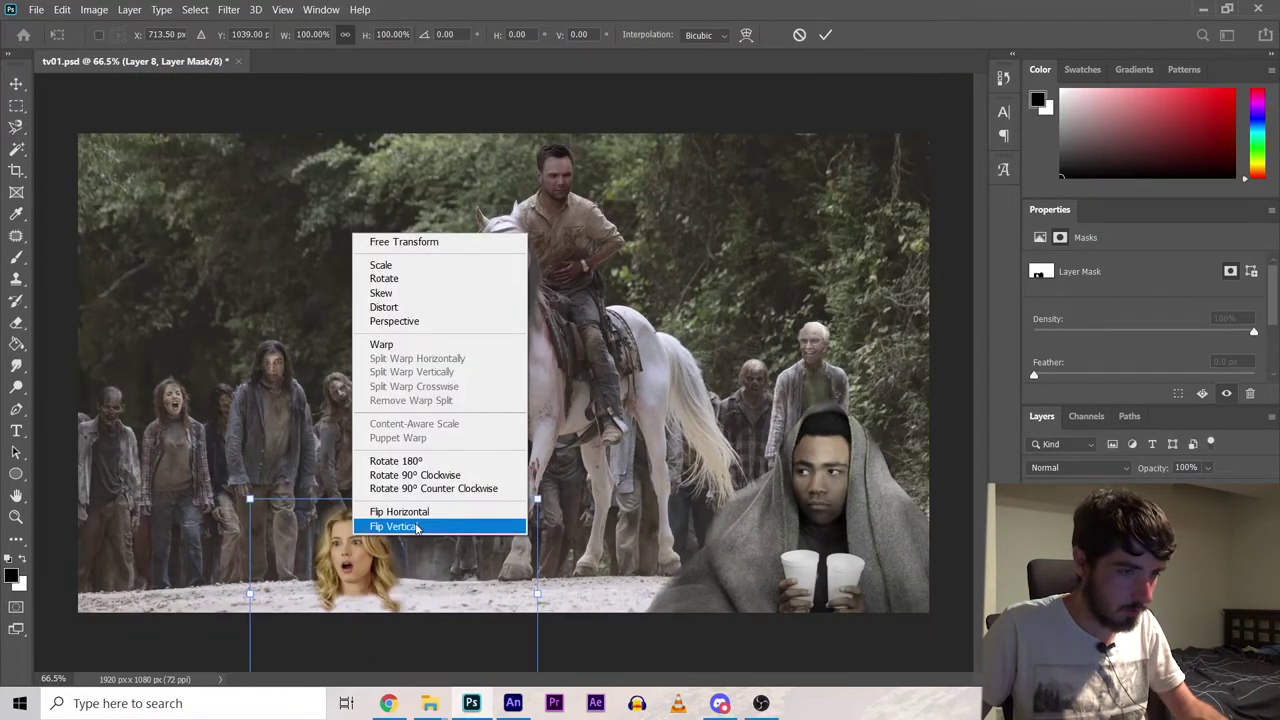
pyautogui.click(417, 528)
pyautogui.rightClick(358, 536)
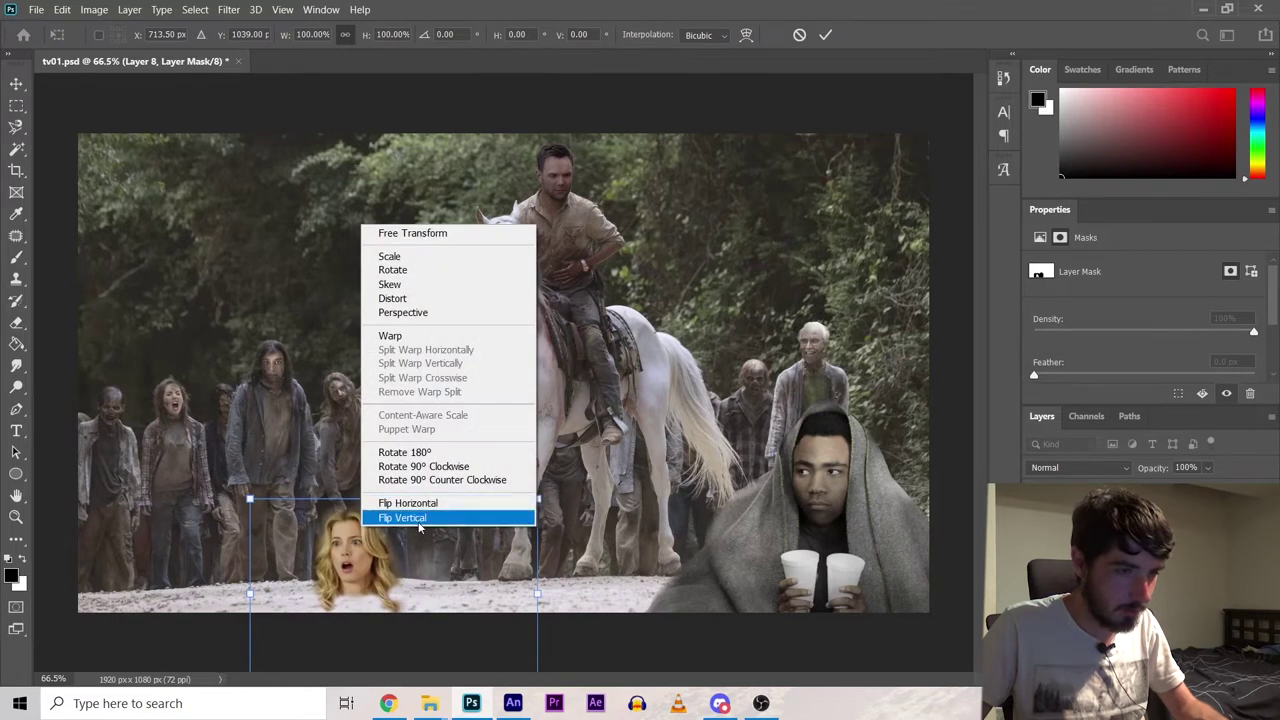
pyautogui.click(400, 503)
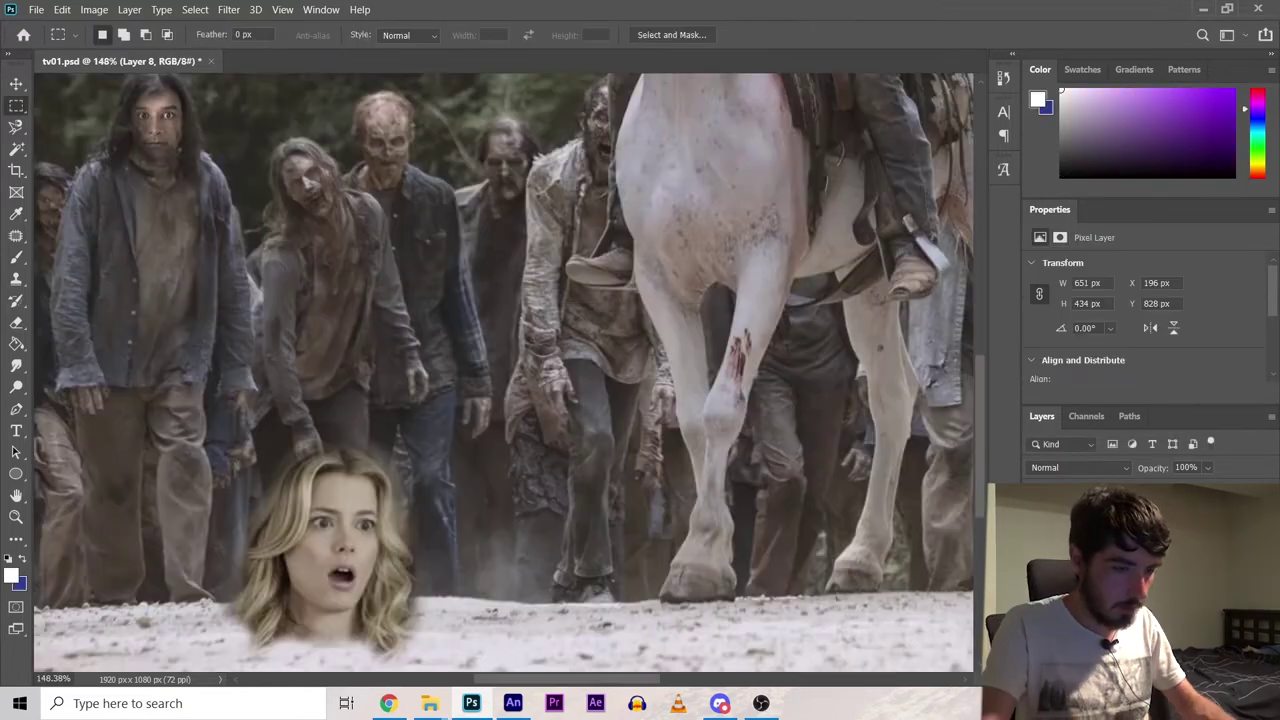
# Add a clipped blood layer with colour adjustments and mask the blood right of the neck
pyautogui.hotkey('ctrl', 'shift', 'n')
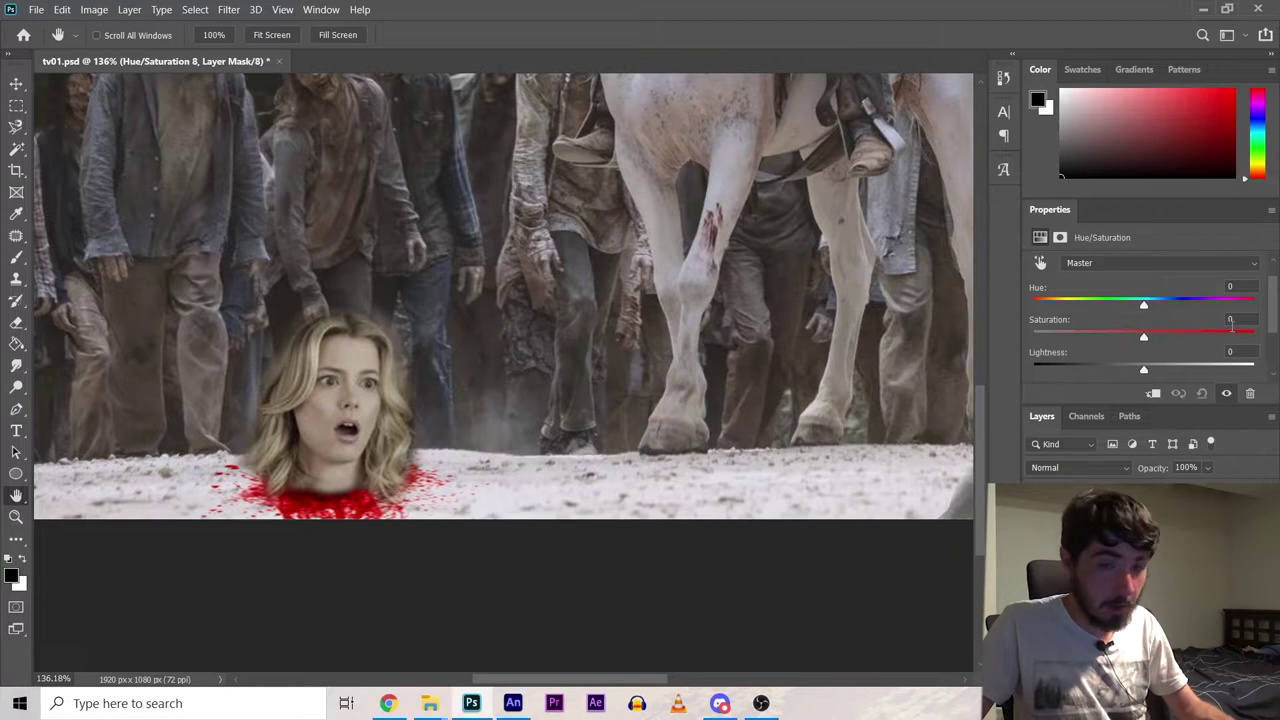
pyautogui.moveTo(1275, 314); pyautogui.dragTo(1274, 310)
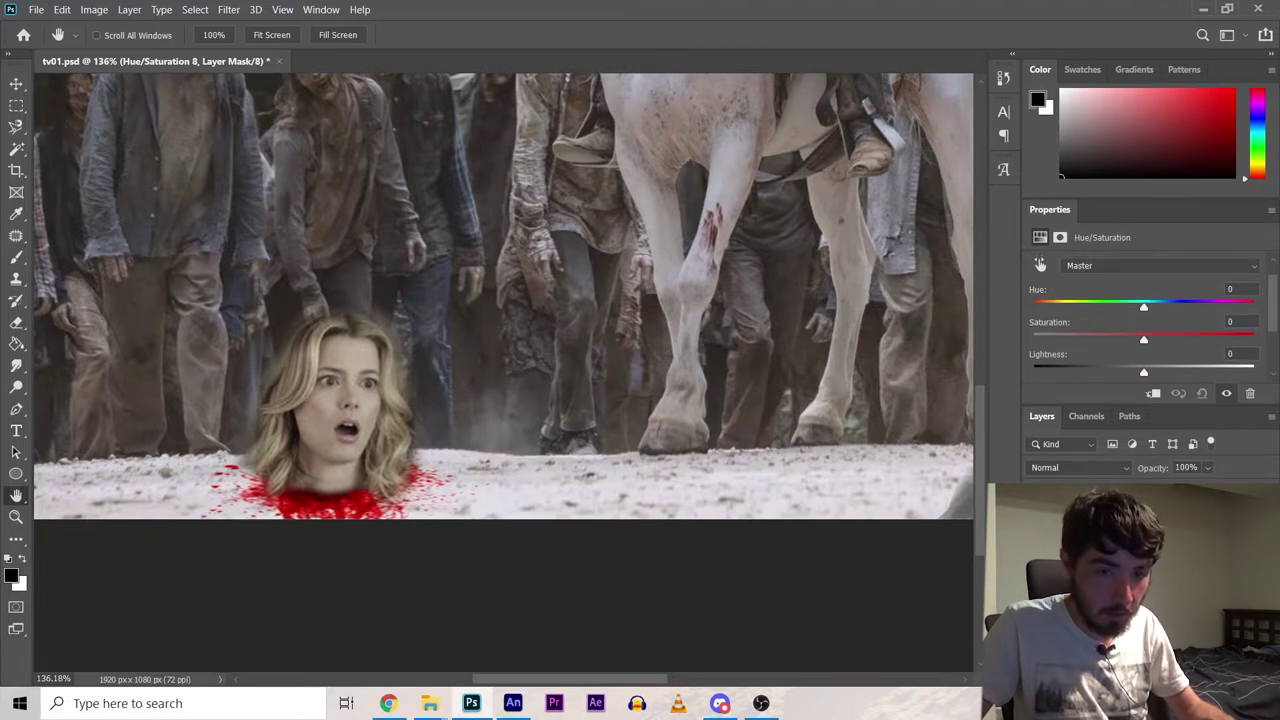
pyautogui.rightClick(1138, 510)
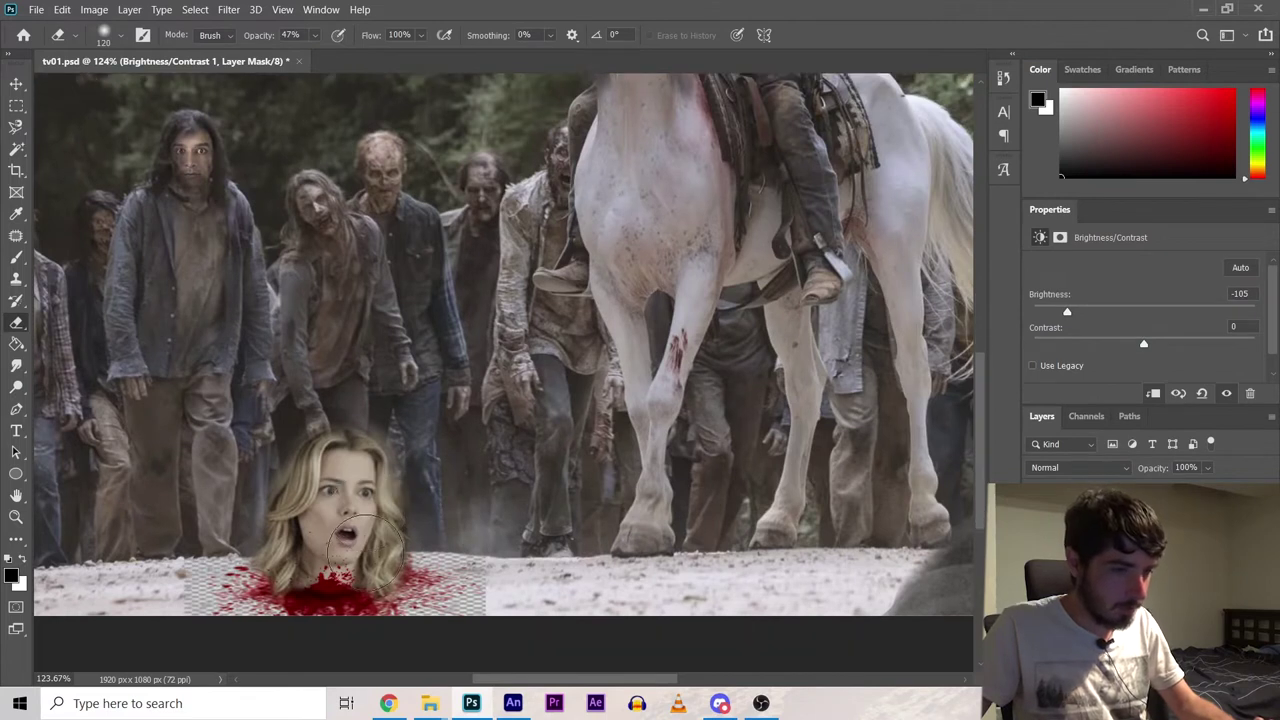
pyautogui.scroll(-2, 460, 555)
pyautogui.scroll(2, 460, 555)
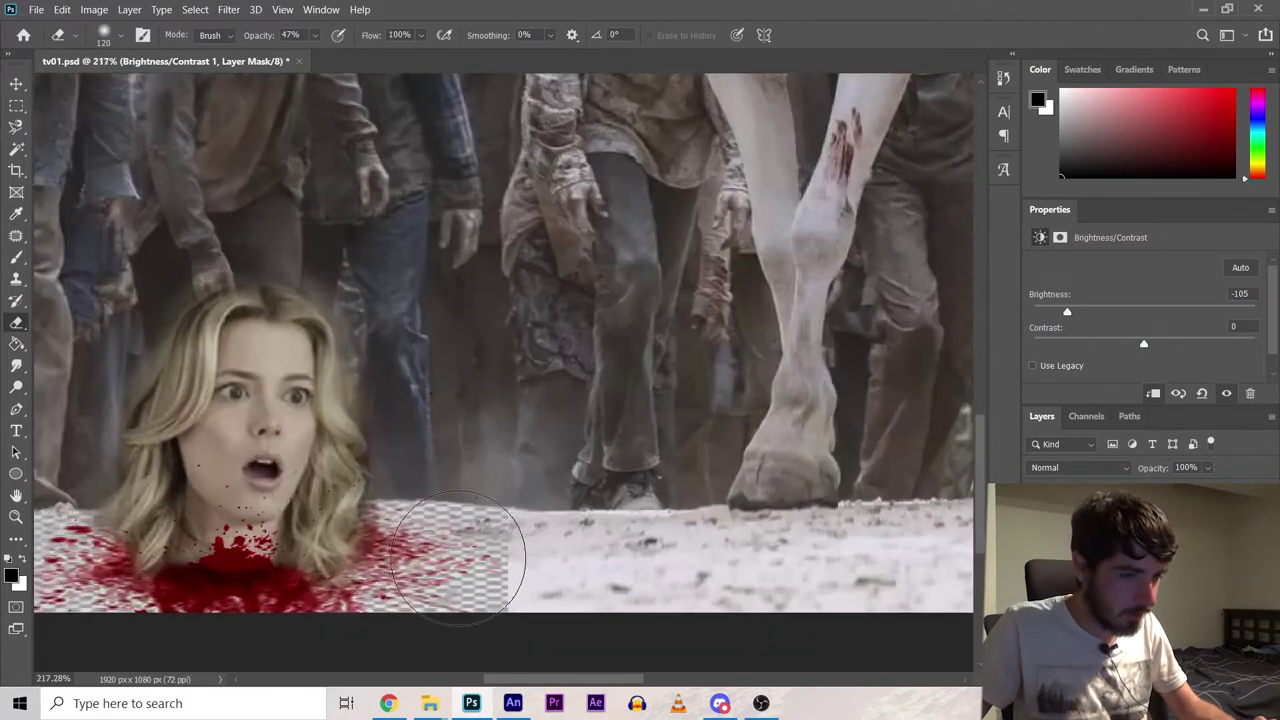
pyautogui.scroll(-4, 460, 555)
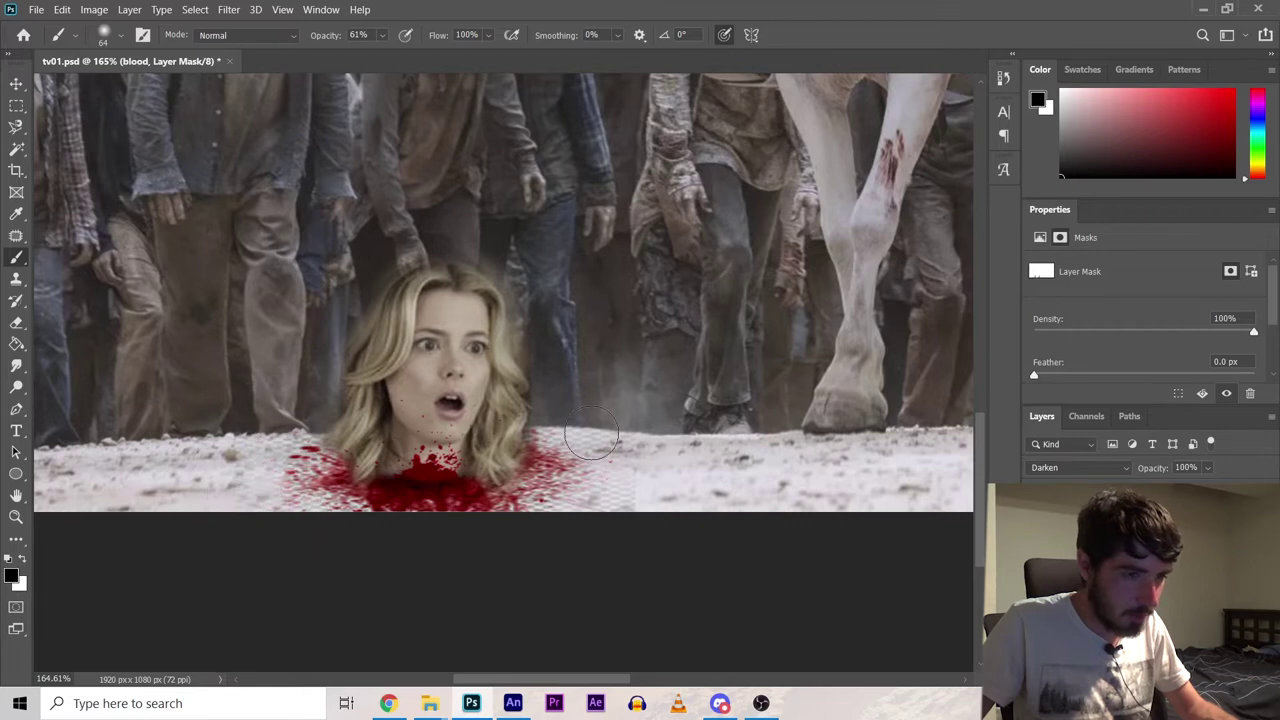
pyautogui.moveTo(573, 524); pyautogui.dragTo(568, 518)
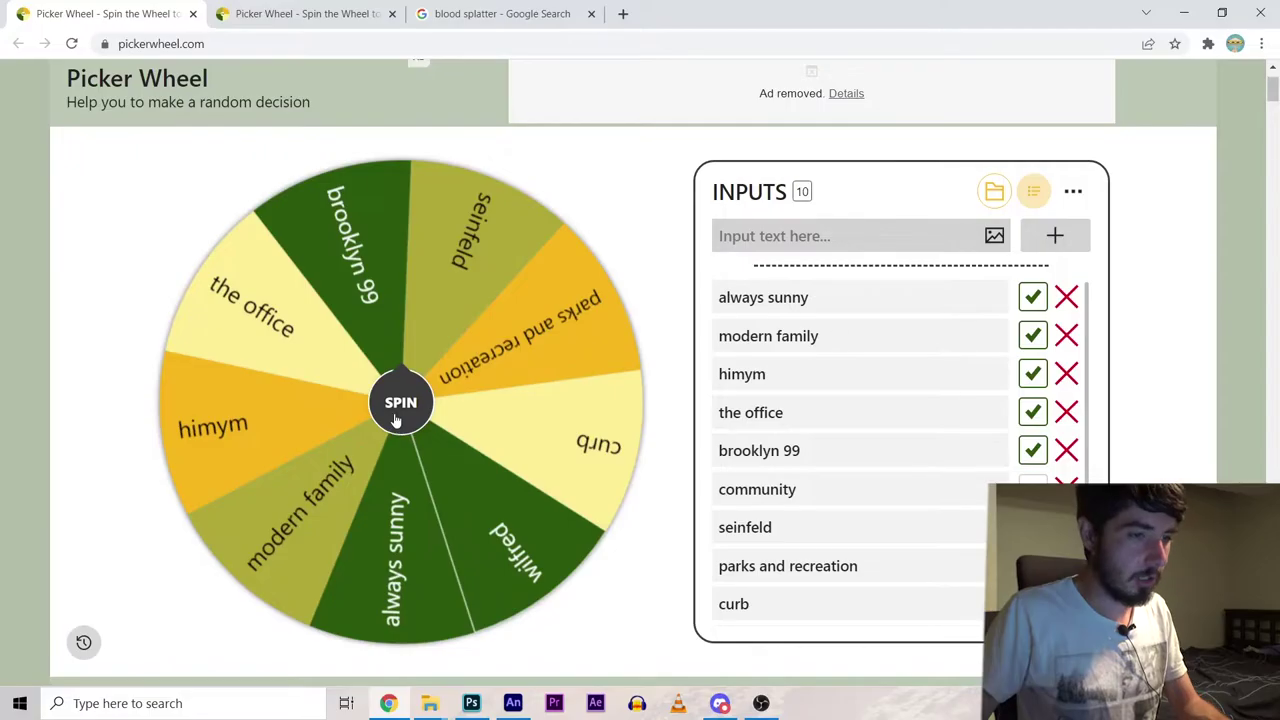
# Spin the comedy wheel, then the drama wheel, landing on Stranger Things
pyautogui.click(397, 418)
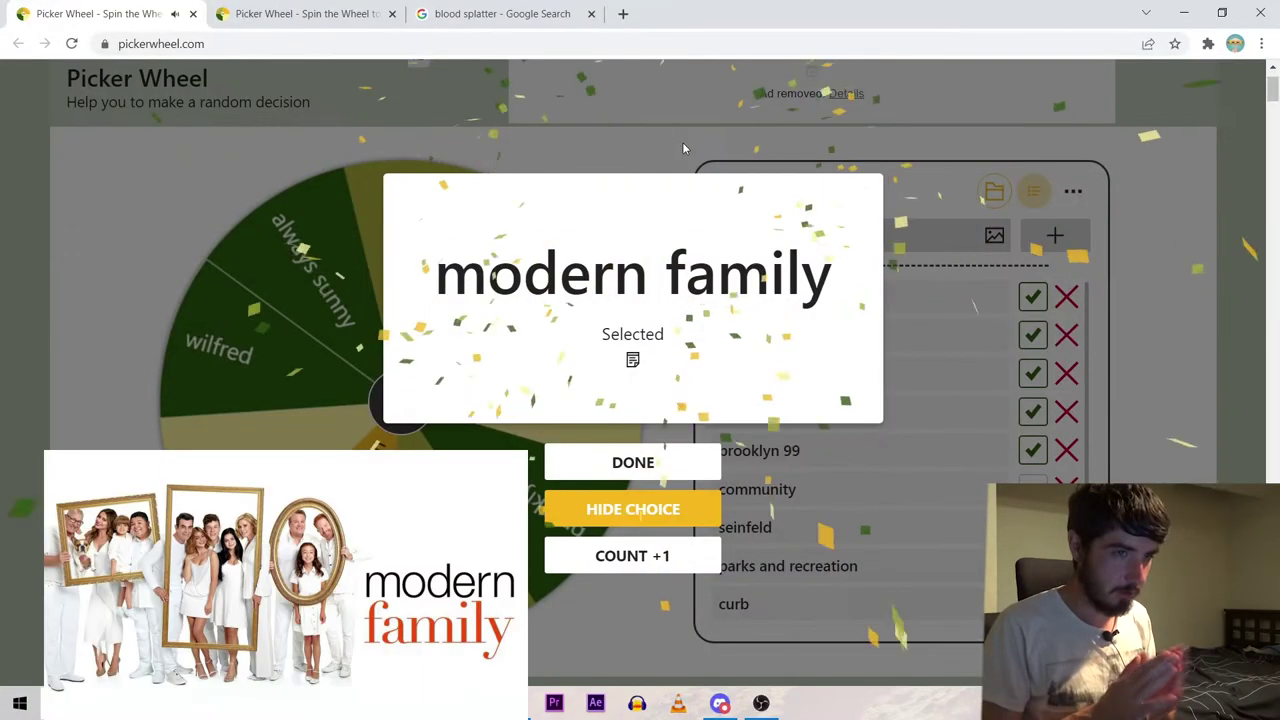
pyautogui.click(283, 9)
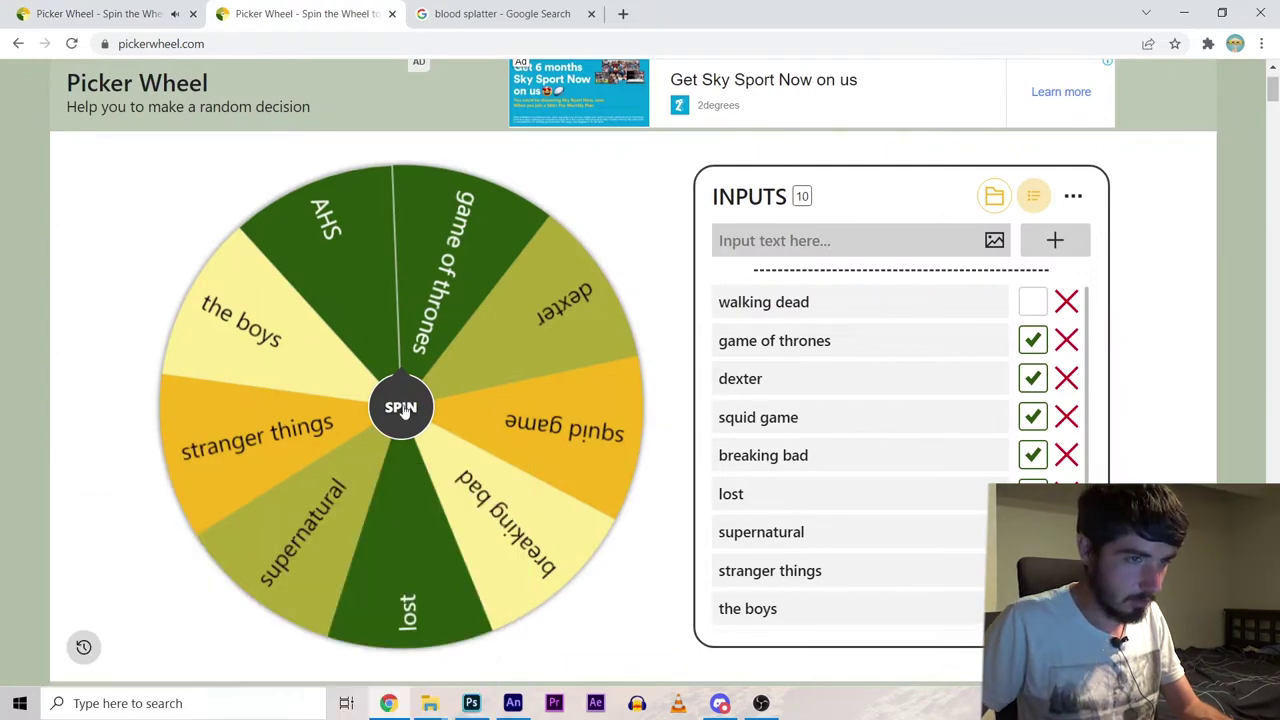
pyautogui.hotkey('ctrl', 'Return')
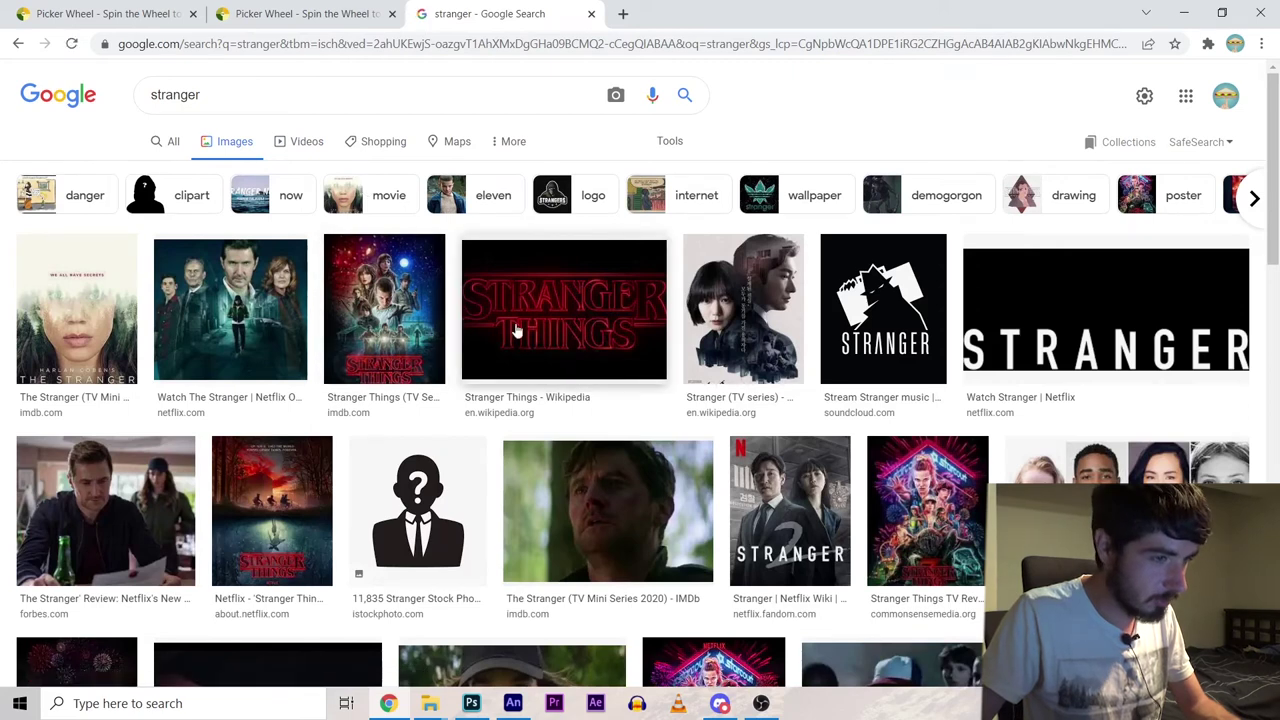
# Resize the pasted Stranger Things still over the red stormy-sky backdrop
pyautogui.scroll(-3, 409, 336)
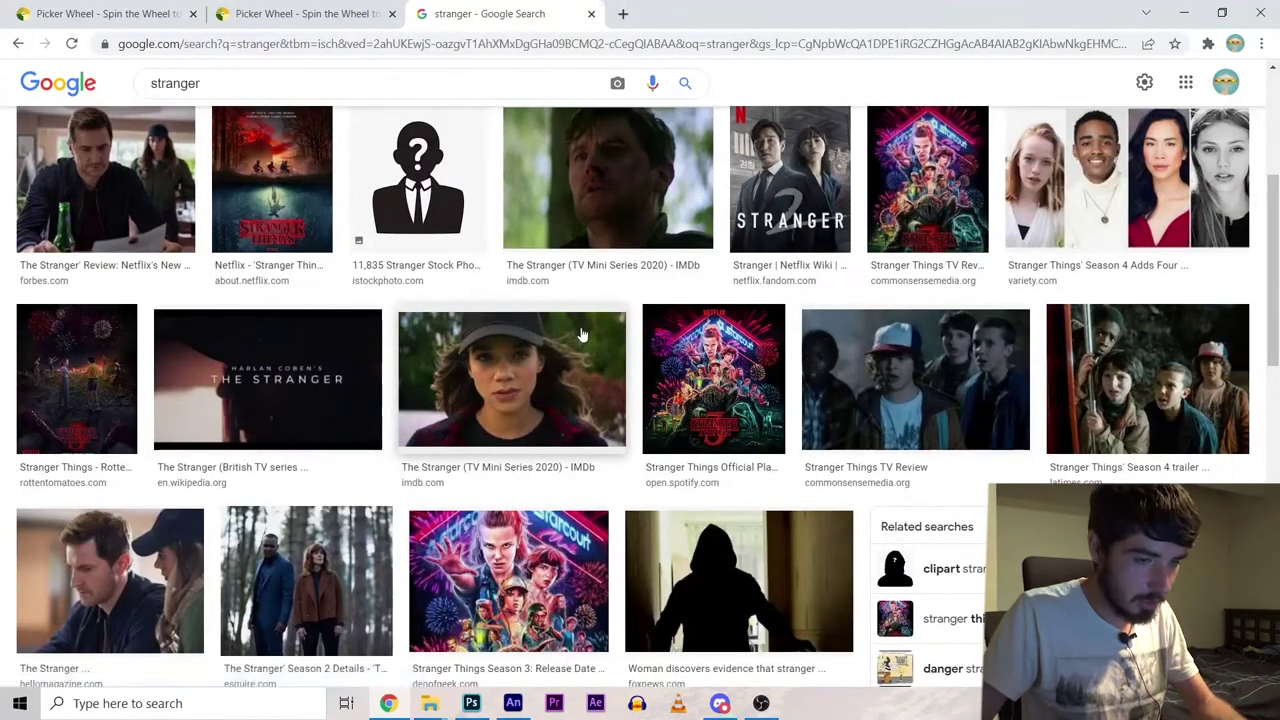
pyautogui.scroll(-3, 580, 334)
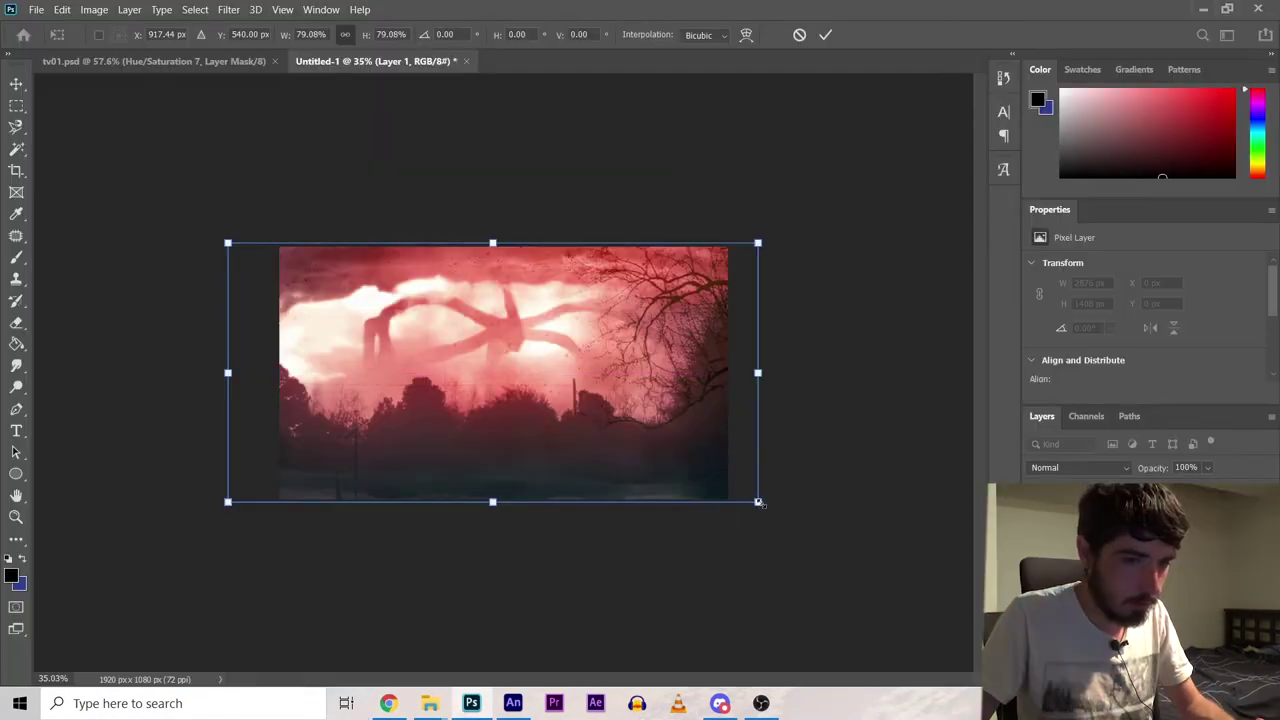
pyautogui.moveTo(759, 502)
pyautogui.mouseDown()
pyautogui.moveTo(823, 534)
pyautogui.moveTo(763, 503)
pyautogui.mouseUp()
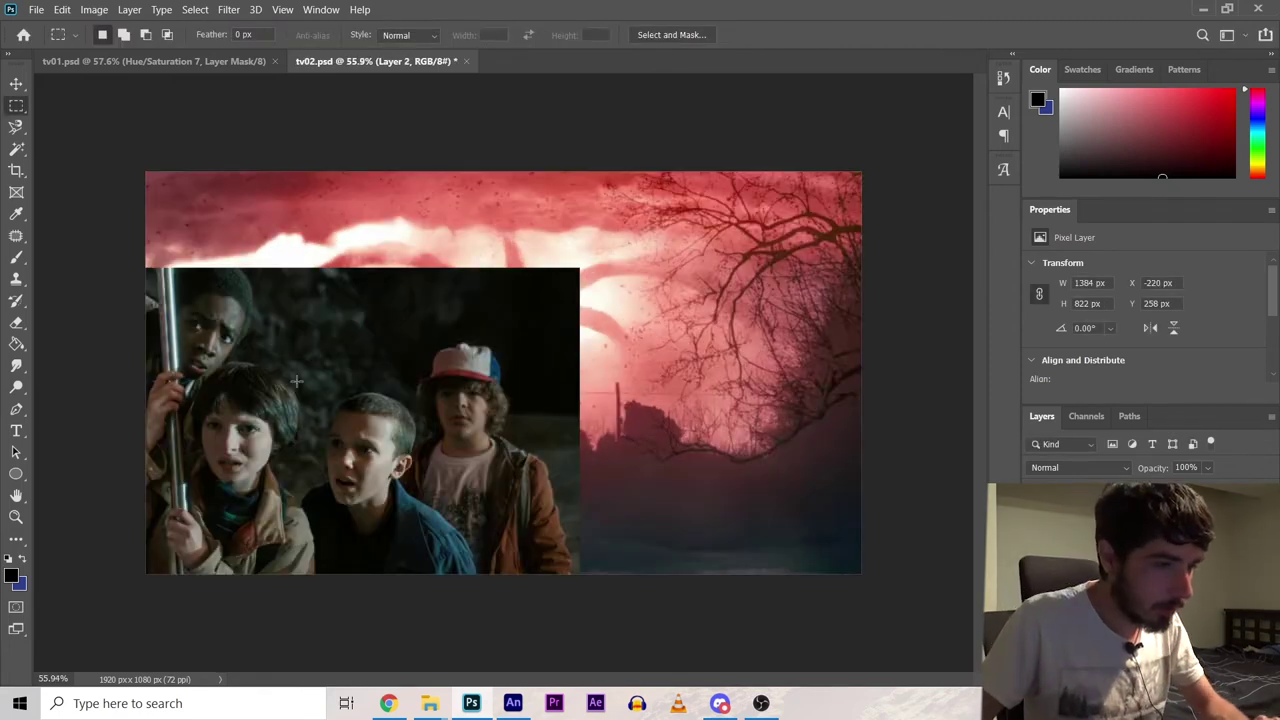
# Cut the kids out of their layer with the Magnetic Lasso and a hard round brush mask
pyautogui.scroll(2, 297, 380)
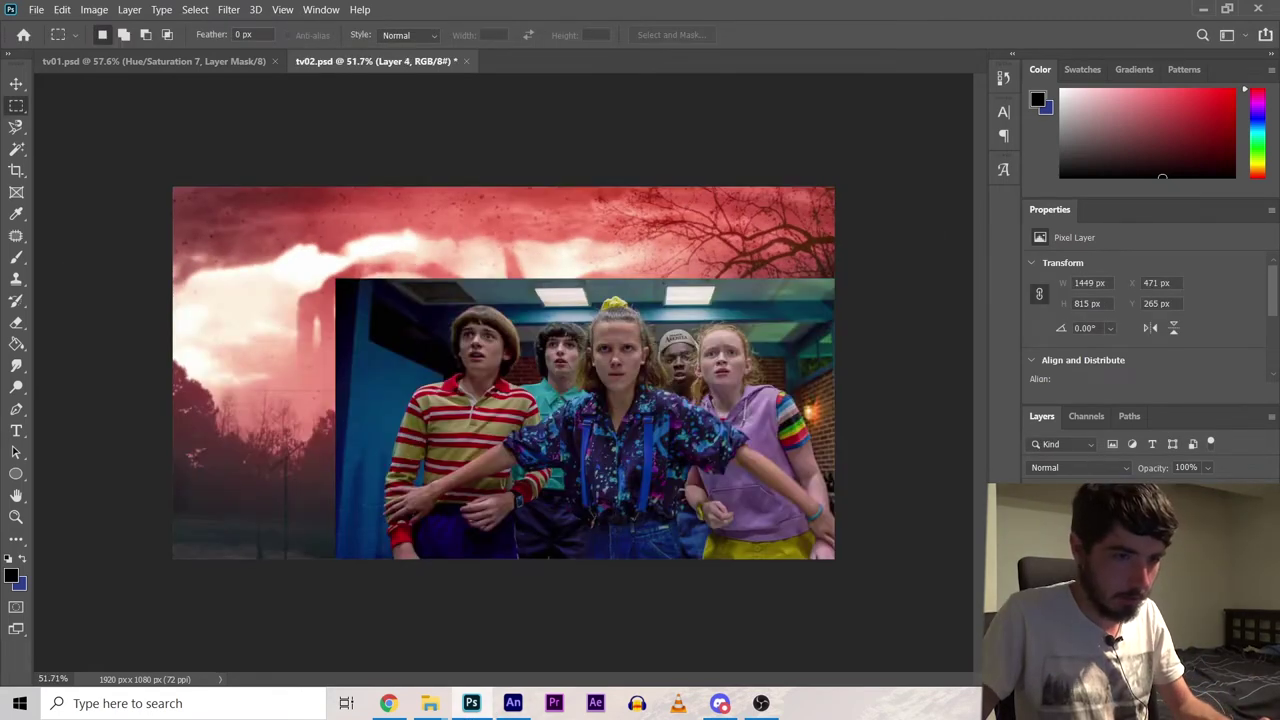
pyautogui.rightClick(1105, 500)
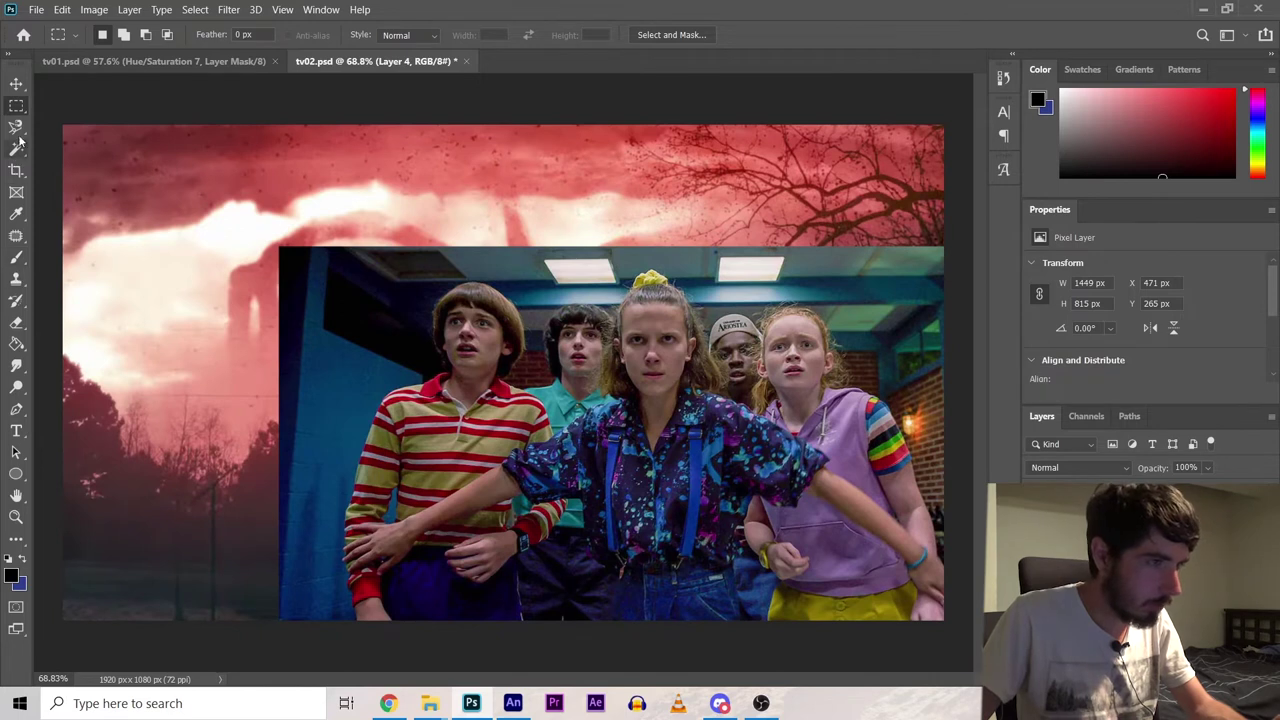
pyautogui.click(17, 128)
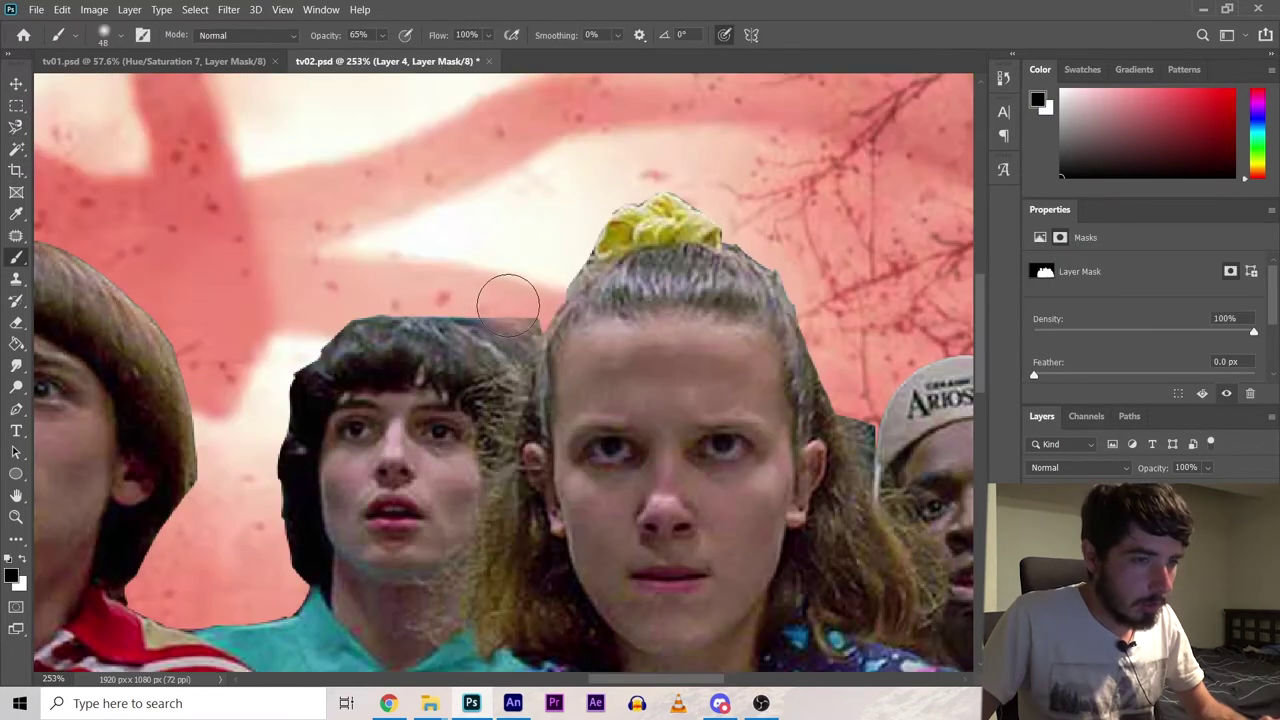
pyautogui.rightClick(530, 290)
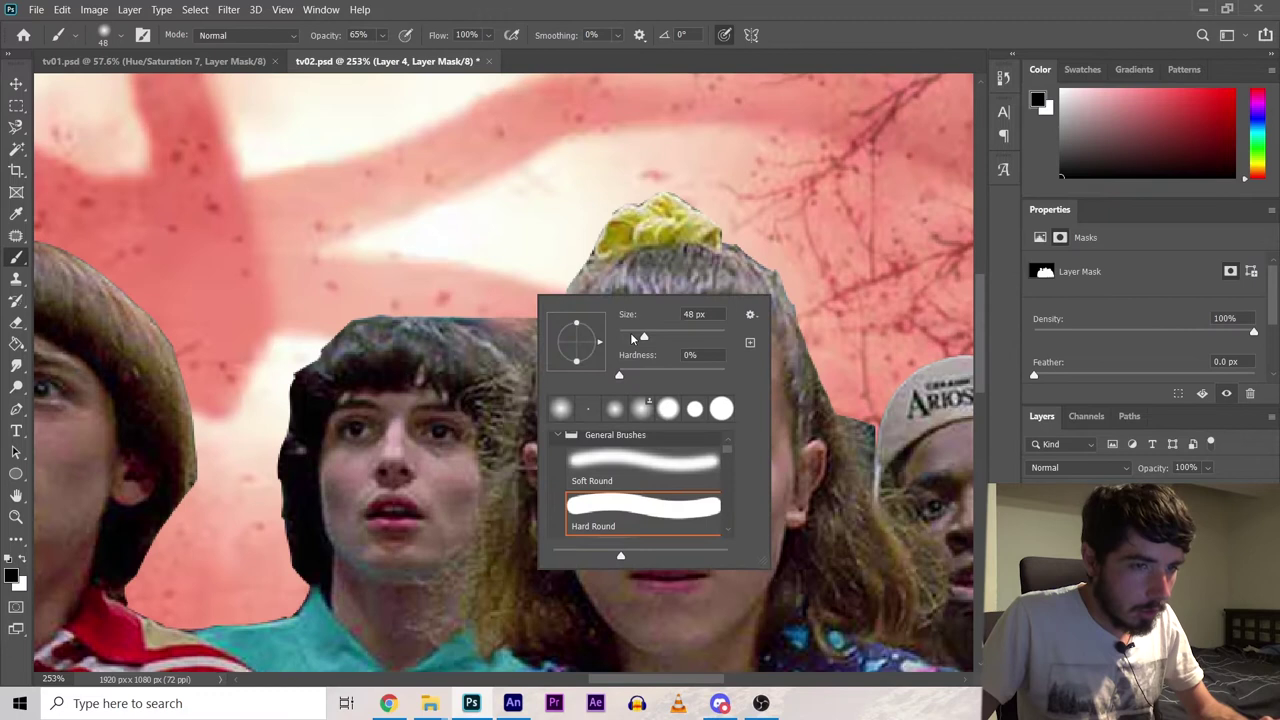
pyautogui.click(530, 312)
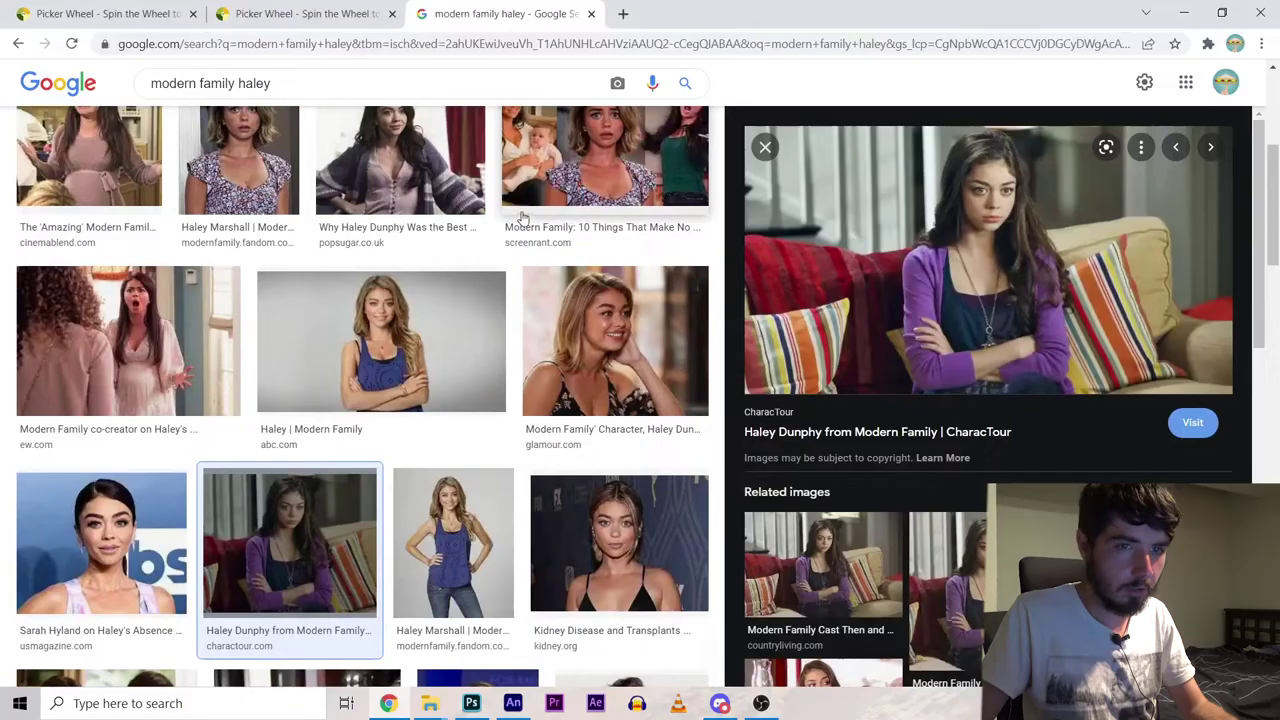
# Copy a Modern Family face onto the girls and select the striped-shirt boy's head area
pyautogui.rightClick(976, 188)
pyautogui.click(1060, 405)
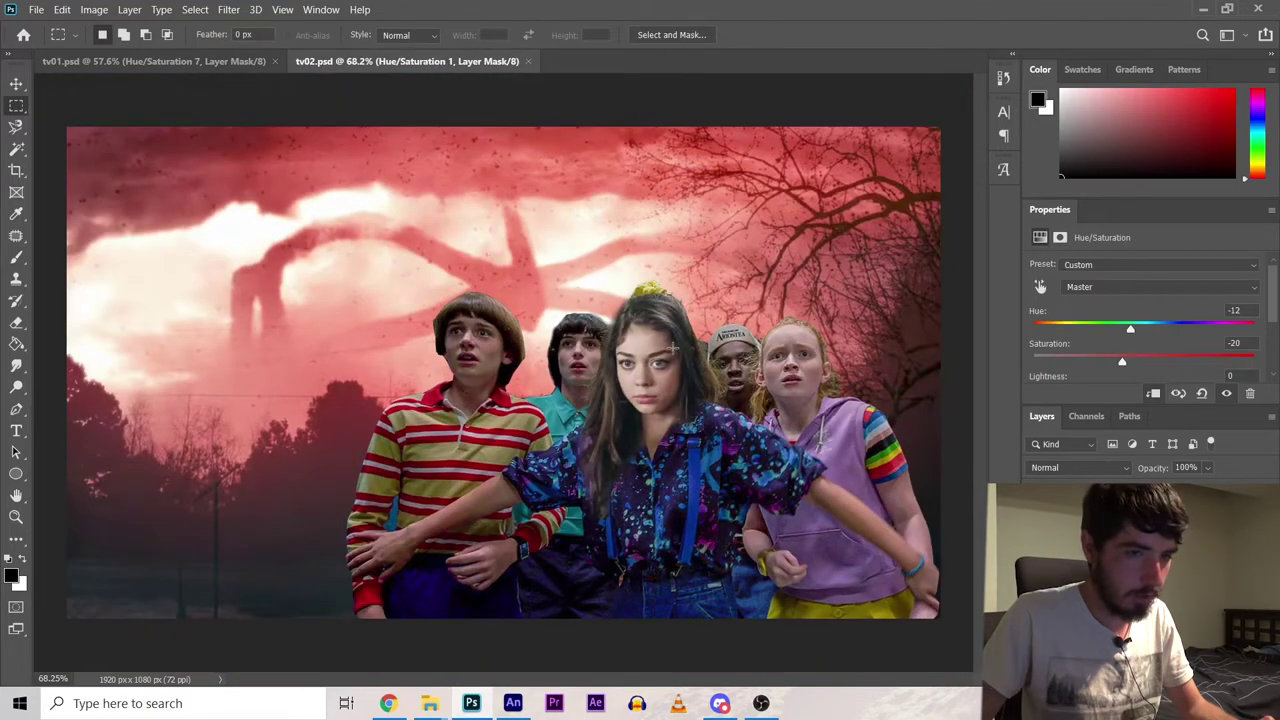
pyautogui.scroll(3, 821, 389)
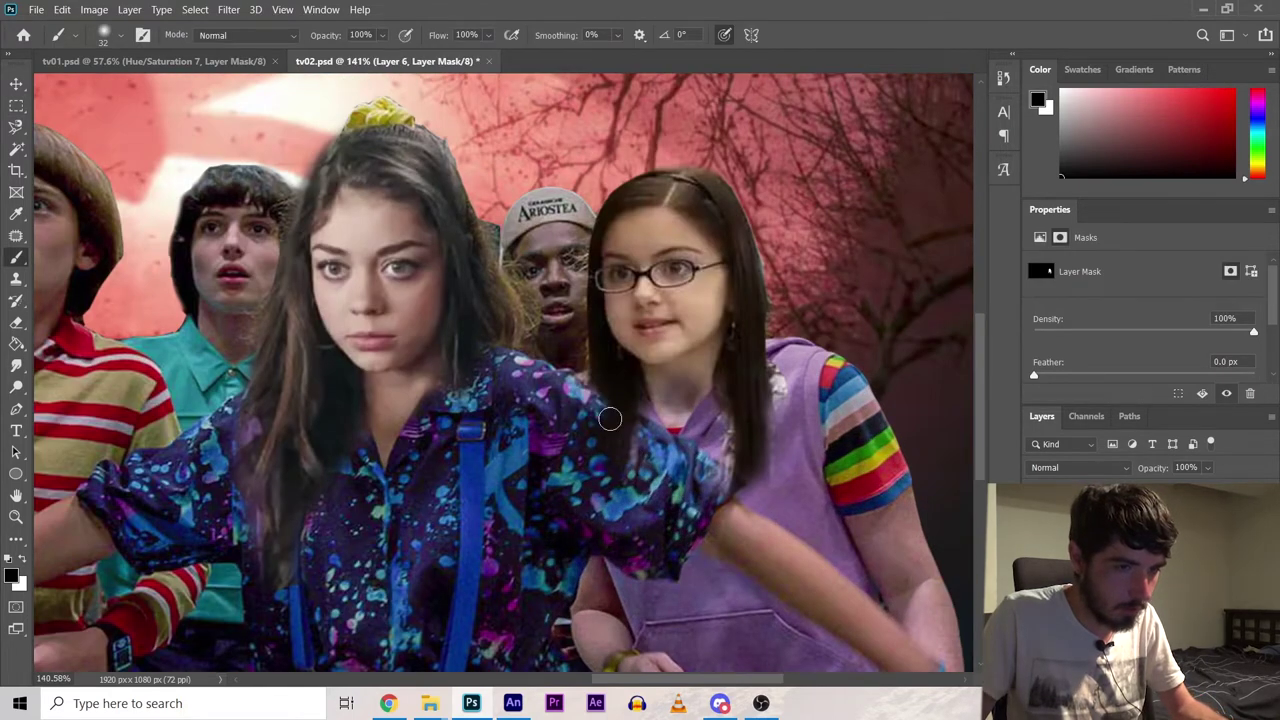
pyautogui.moveTo(350, 250); pyautogui.dragTo(618, 440)
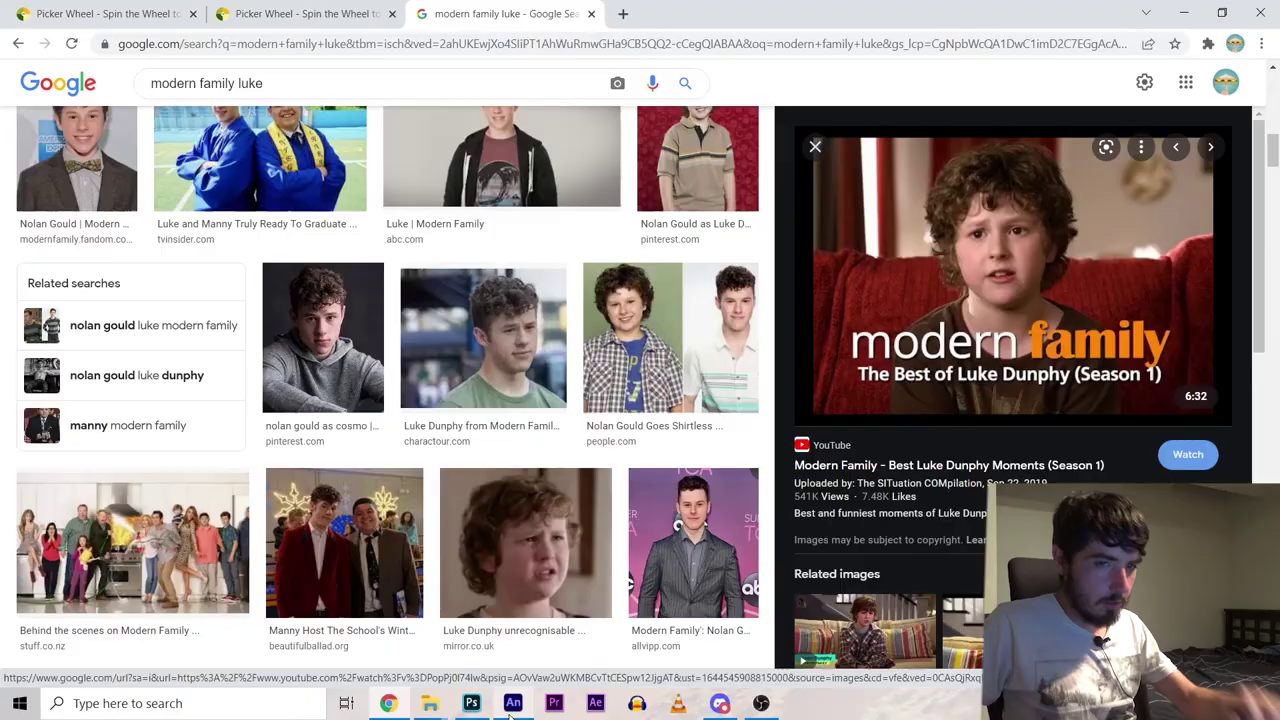
# Copy the Luke image and fit it, shrunk and tilted, over the striped-shirt boy's face
pyautogui.rightClick(1009, 230)
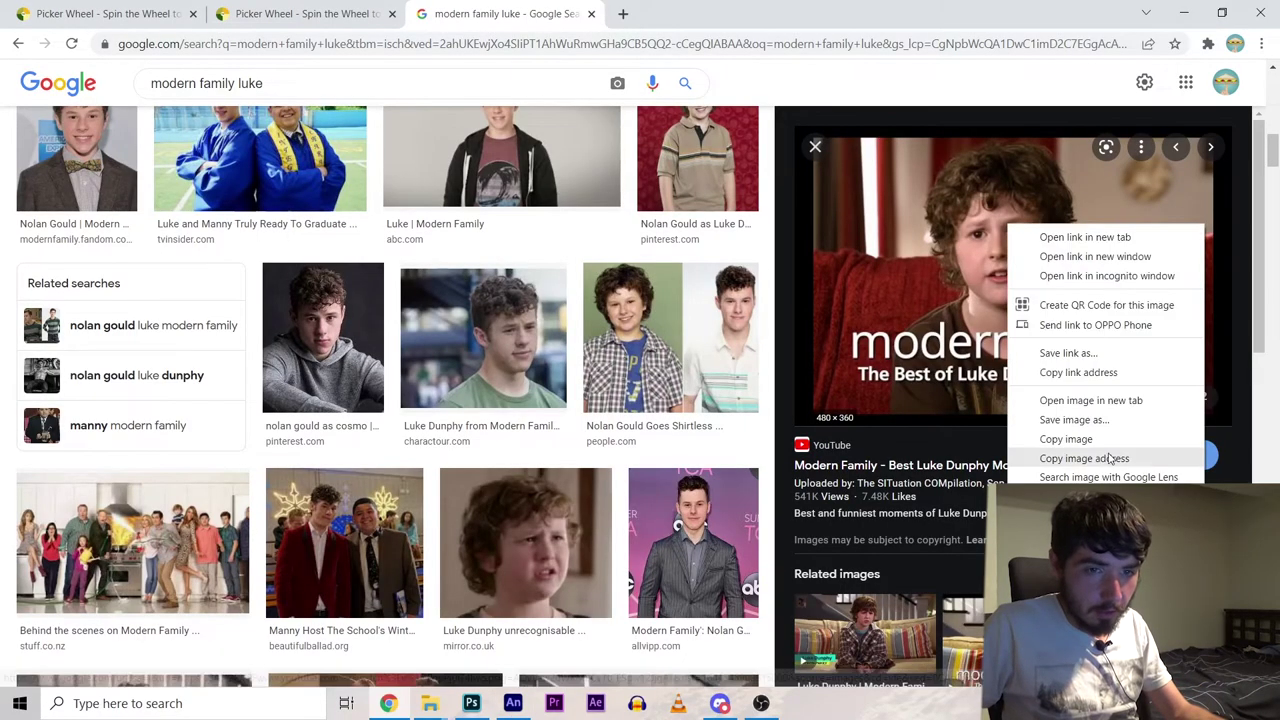
pyautogui.click(1075, 519)
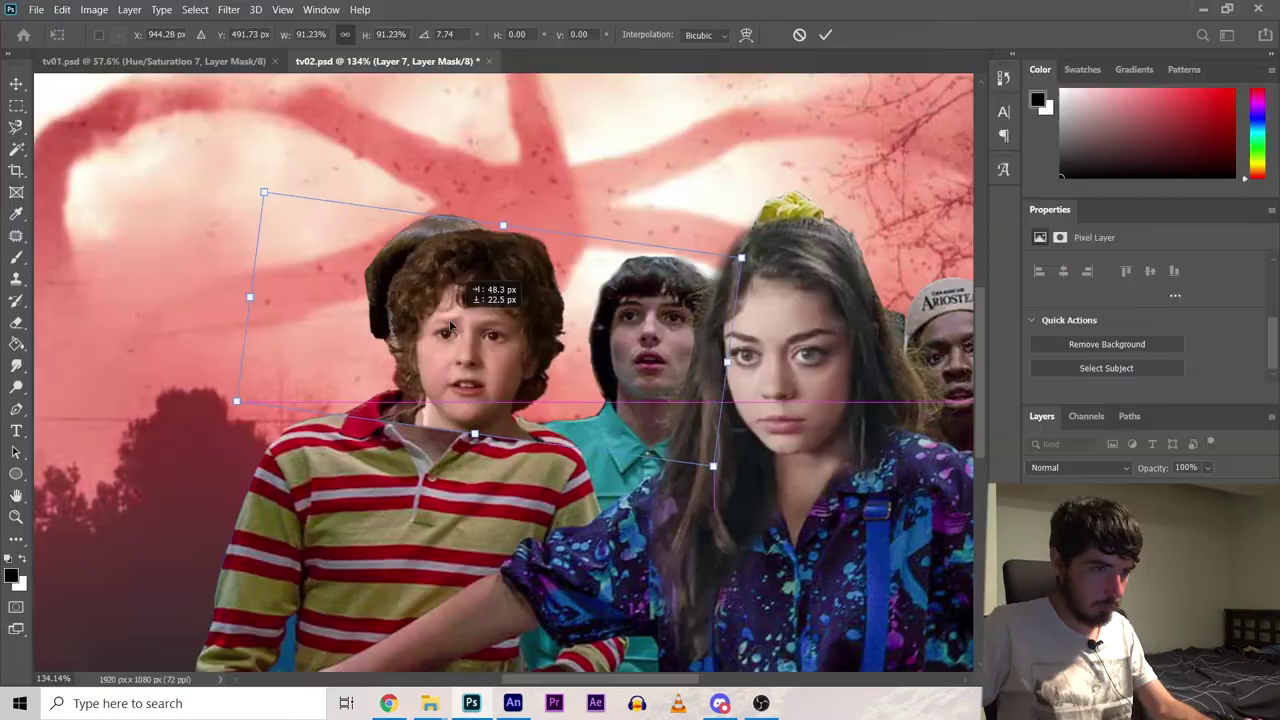
pyautogui.moveTo(443, 271); pyautogui.dragTo(443, 263)
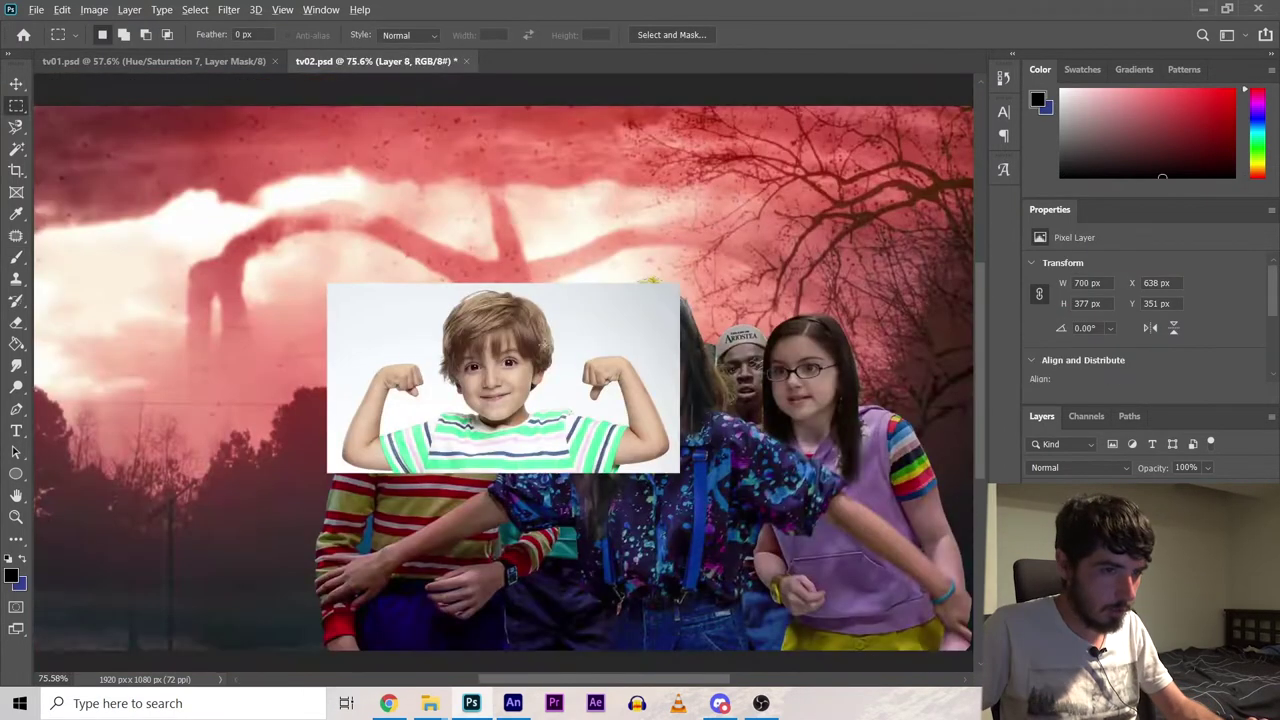
pyautogui.scroll(3, 545, 343)
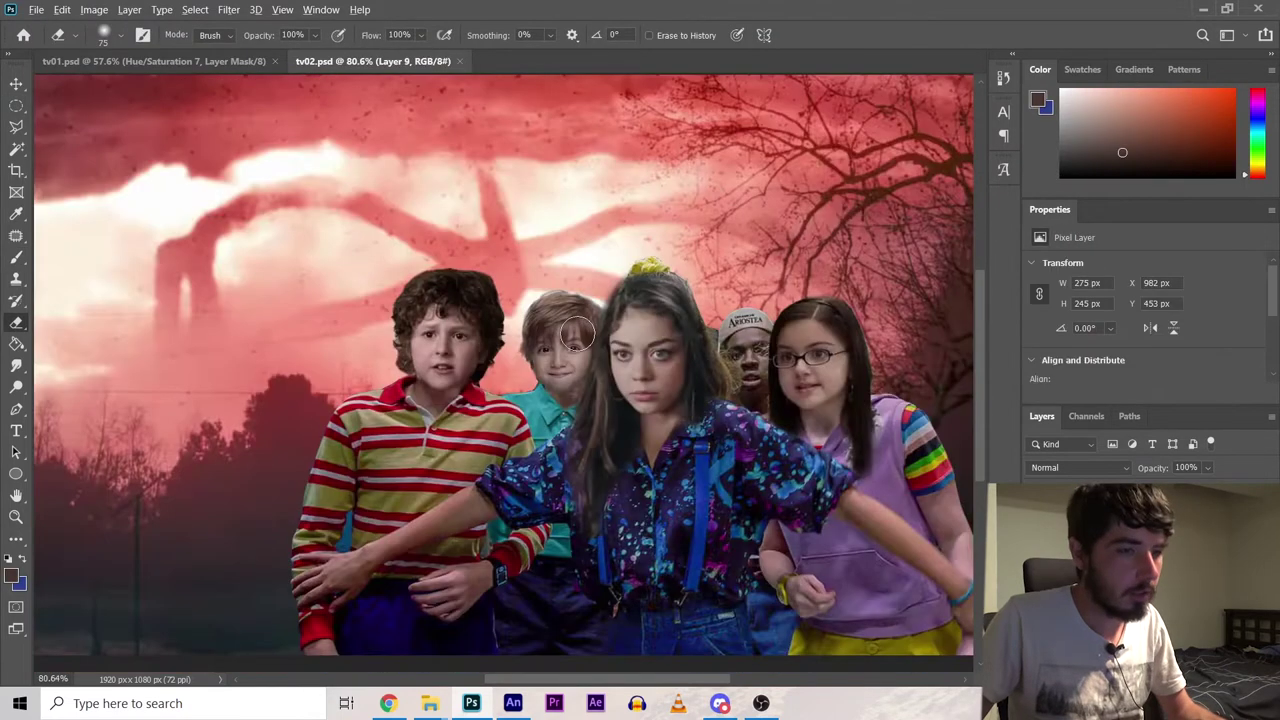
pyautogui.scroll(5, 503, 370)
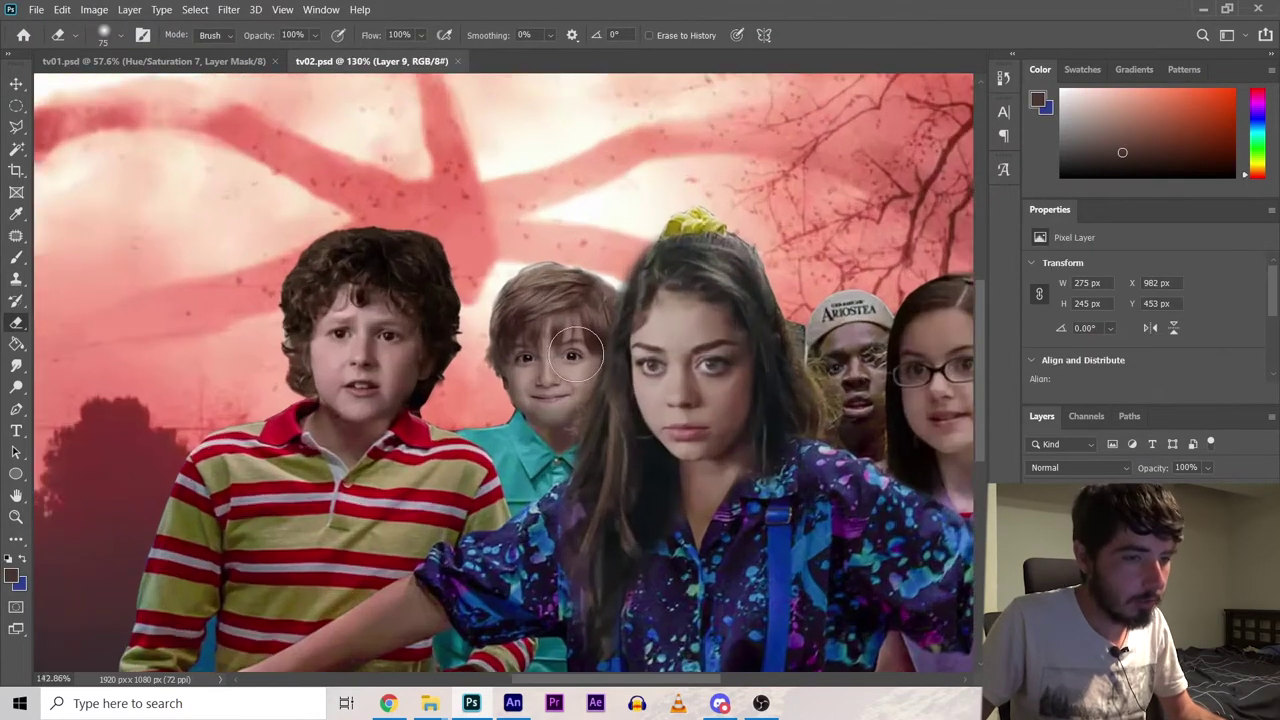
pyautogui.scroll(-2, 503, 370)
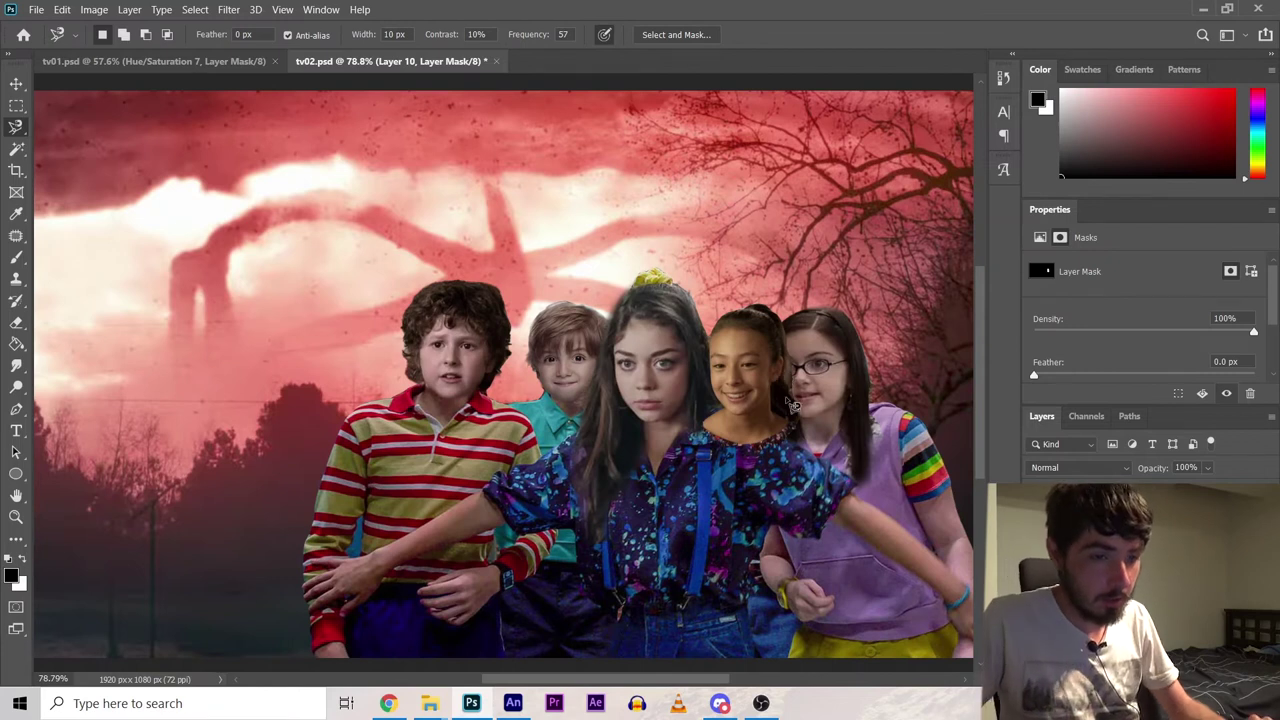
pyautogui.scroll(5, 790, 405)
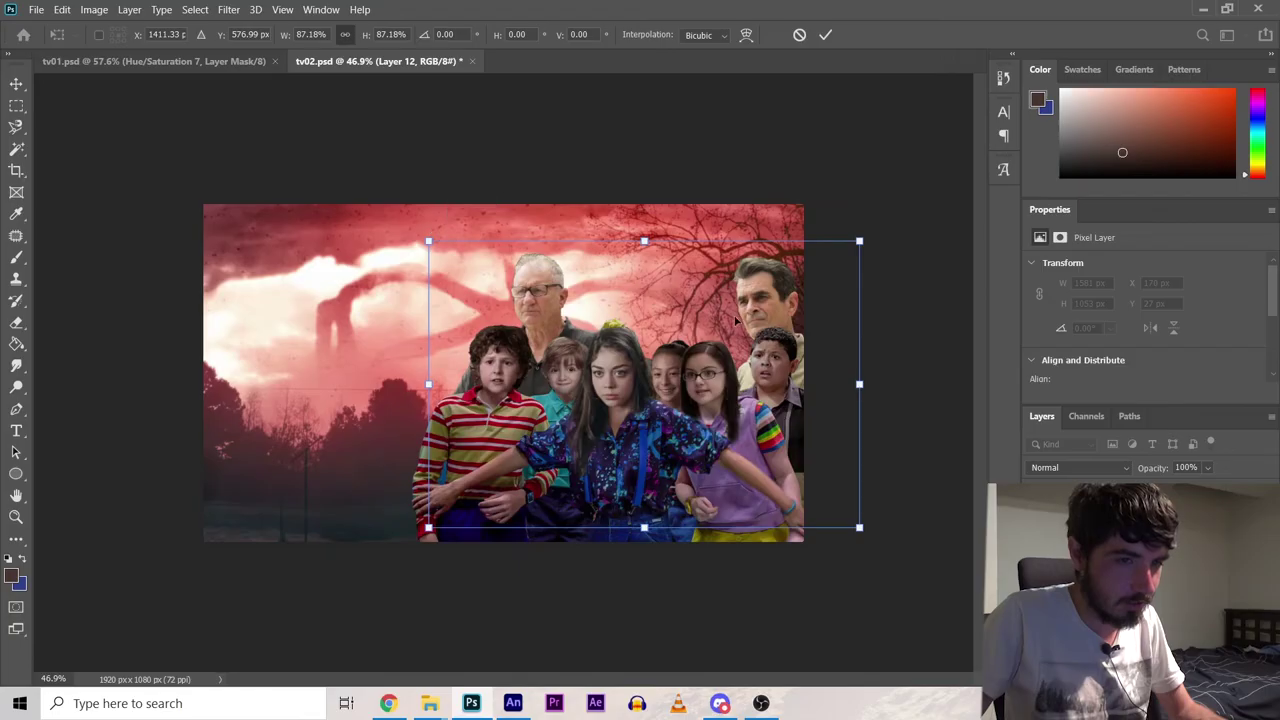
# Position the pasted Jay and Phil photo in the scene behind the kids
pyautogui.moveTo(765, 313); pyautogui.dragTo(225, 335)
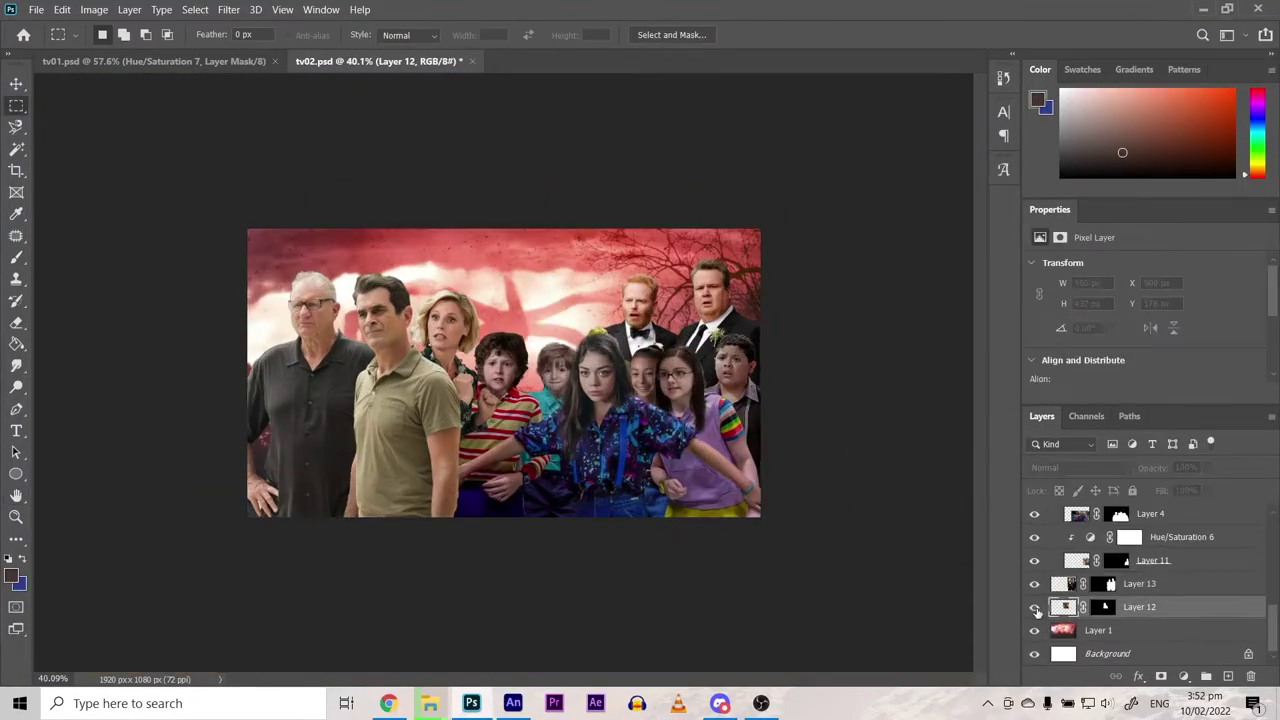
# Use Layer 12's options to add a clipped colour layer tinting the adult cast
pyautogui.rightClick(1117, 521)
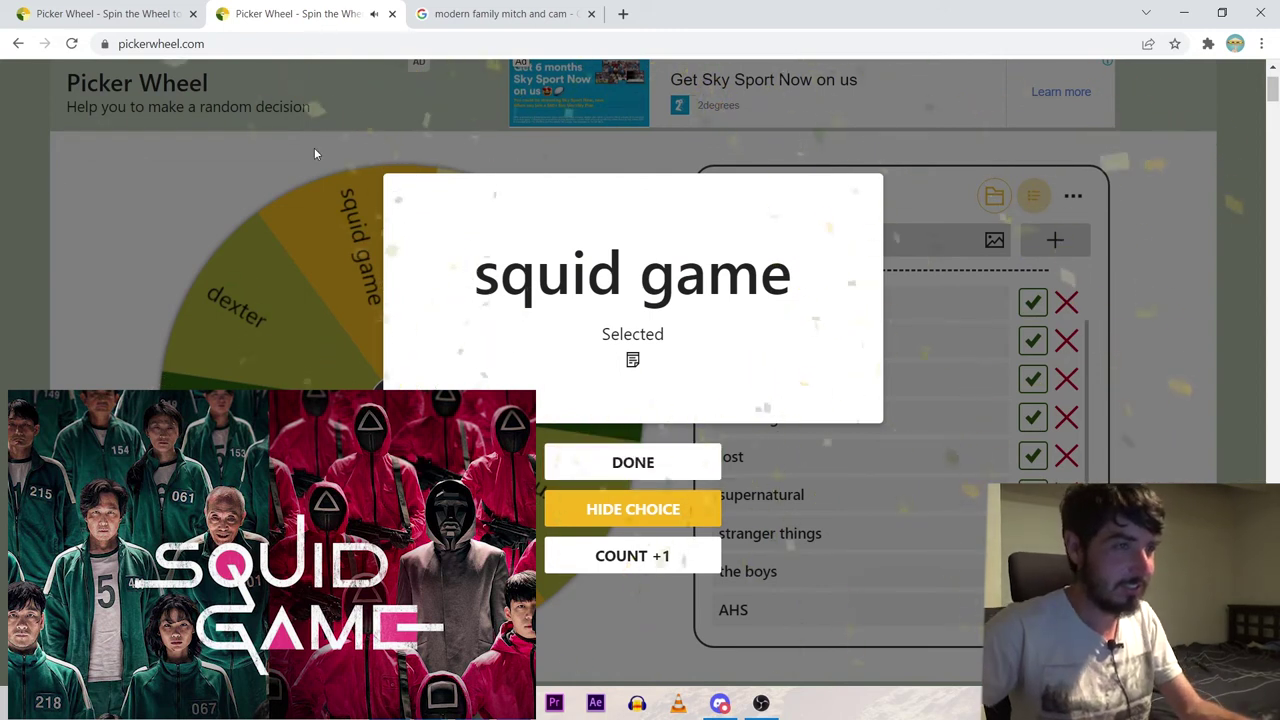
# Return to the Google Images tab after the spin lands on squid game
pyautogui.click(480, 14)
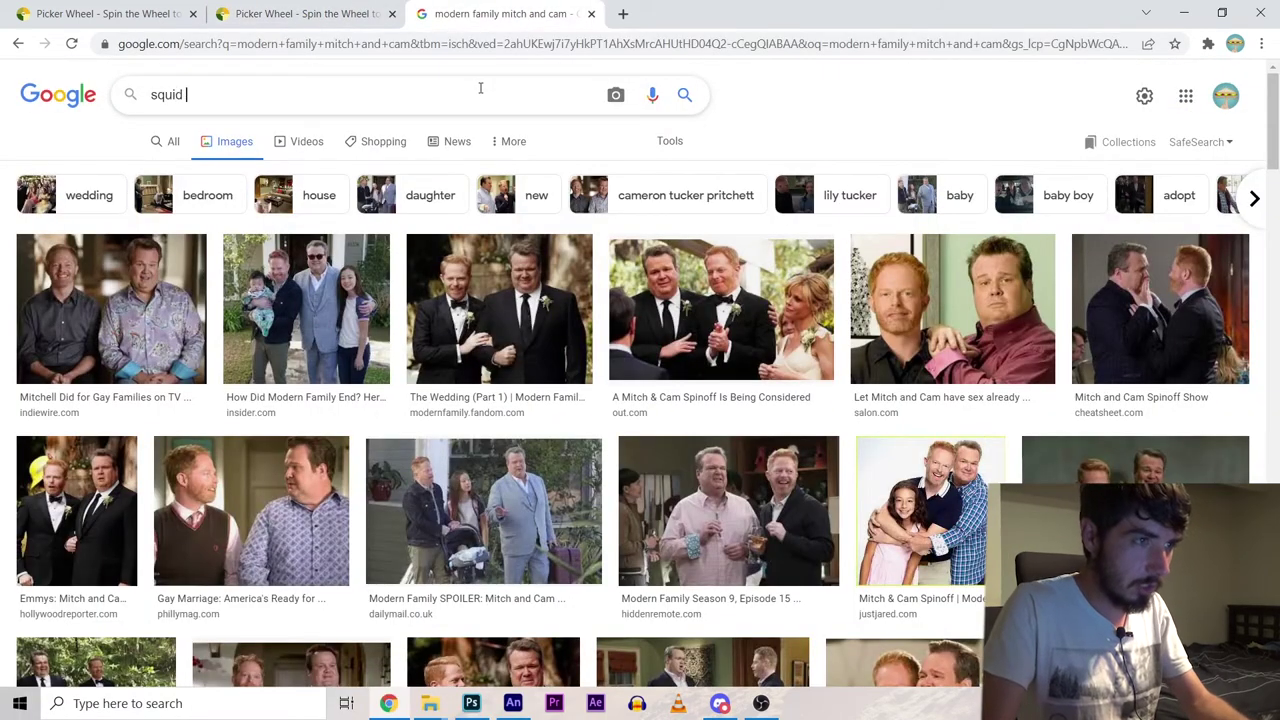
# Search 'squid game red light green light' and preview the wide wallpaper
pyautogui.press('Return')
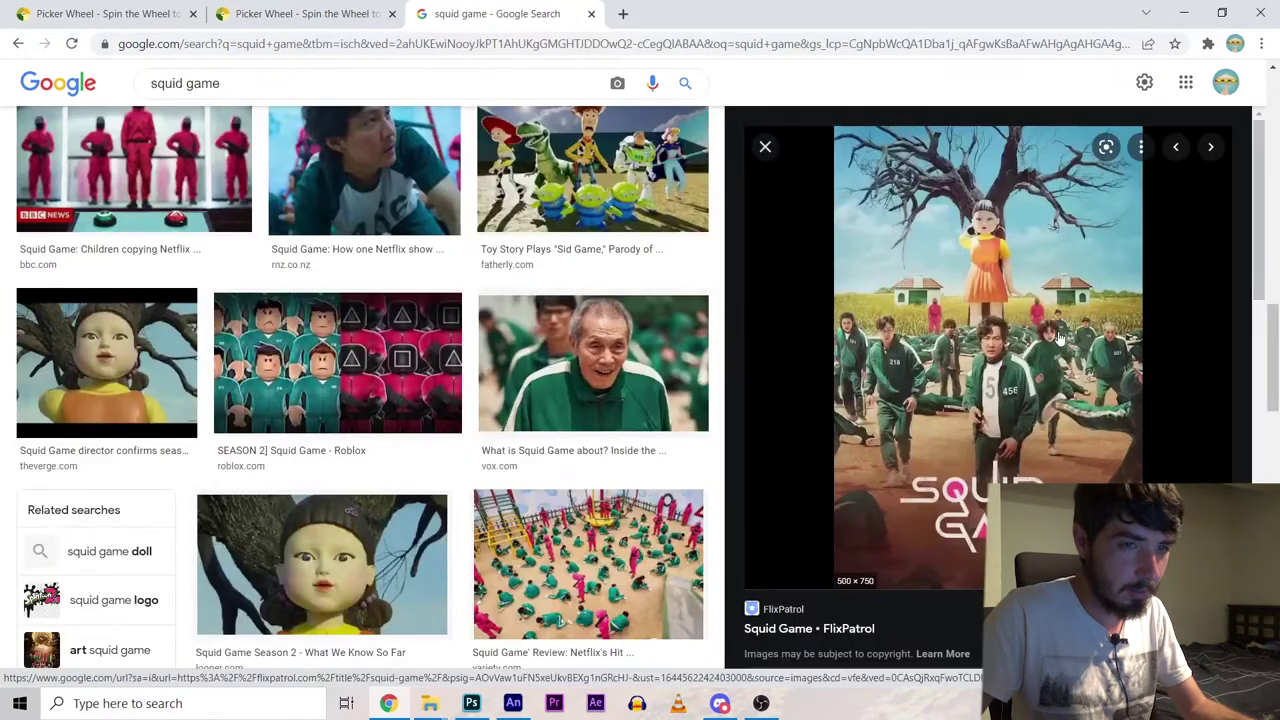
pyautogui.scroll(3, 835, 303)
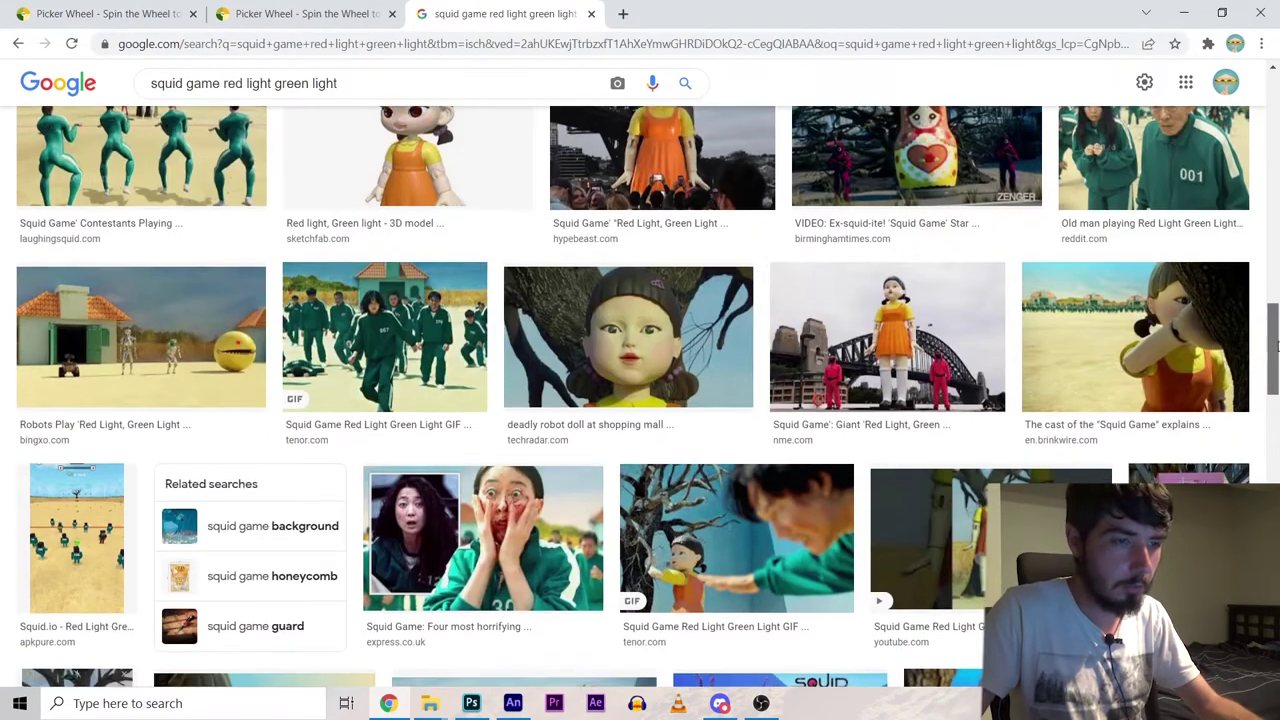
pyautogui.moveTo(1272, 342); pyautogui.dragTo(1272, 378)
pyautogui.scroll(-5, 1272, 378)
pyautogui.click(1048, 242)
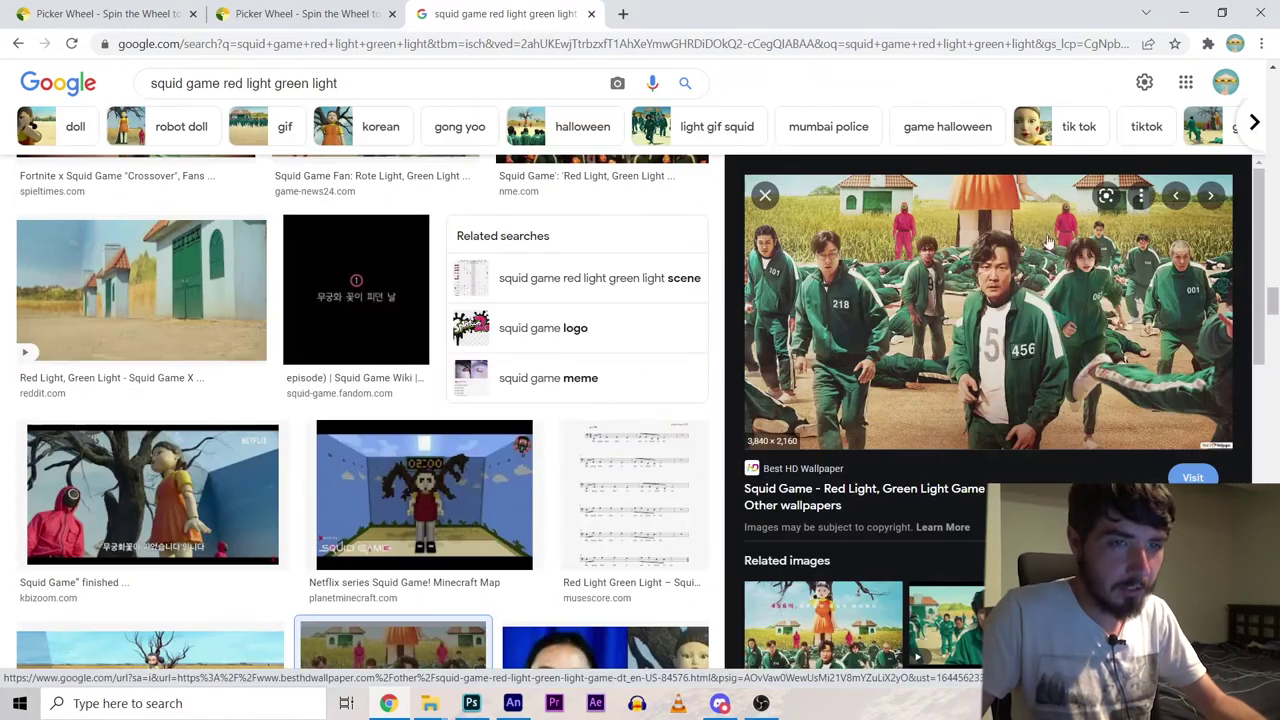
pyautogui.scroll(15, 609, 309)
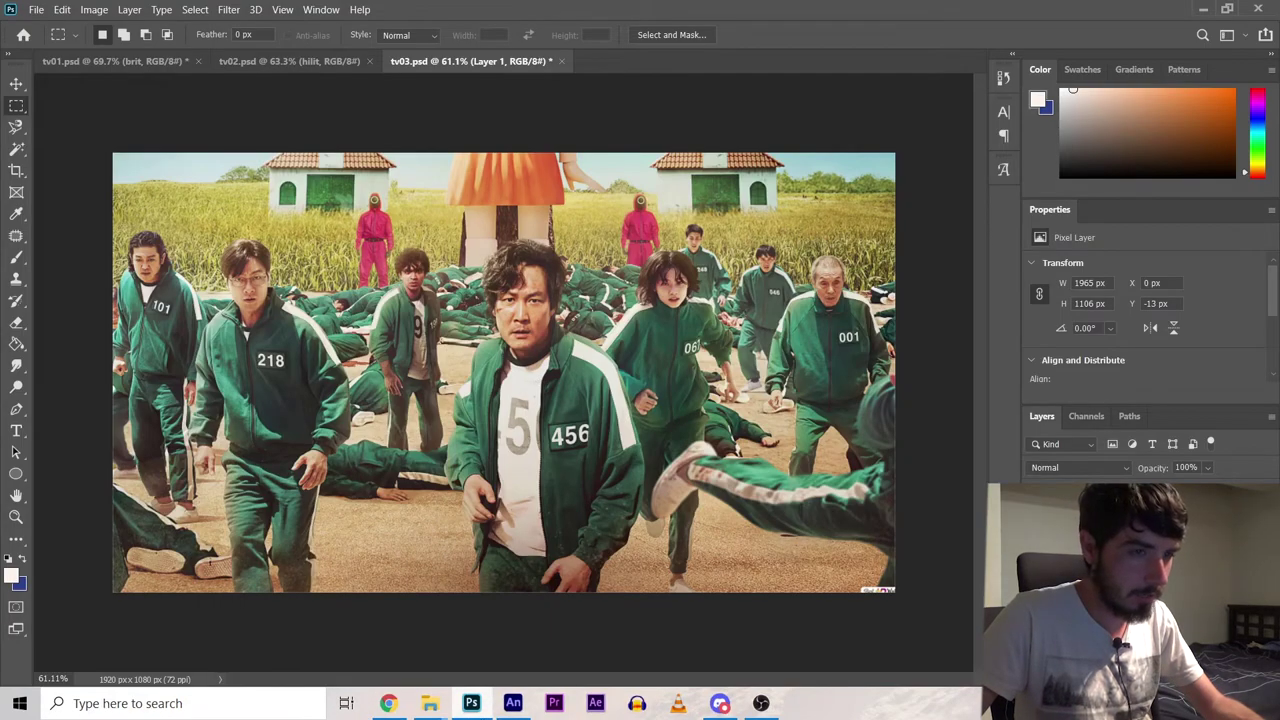
# Copy the Michael image and blend his hairline into the Squid Game scene
pyautogui.moveTo(471, 703)
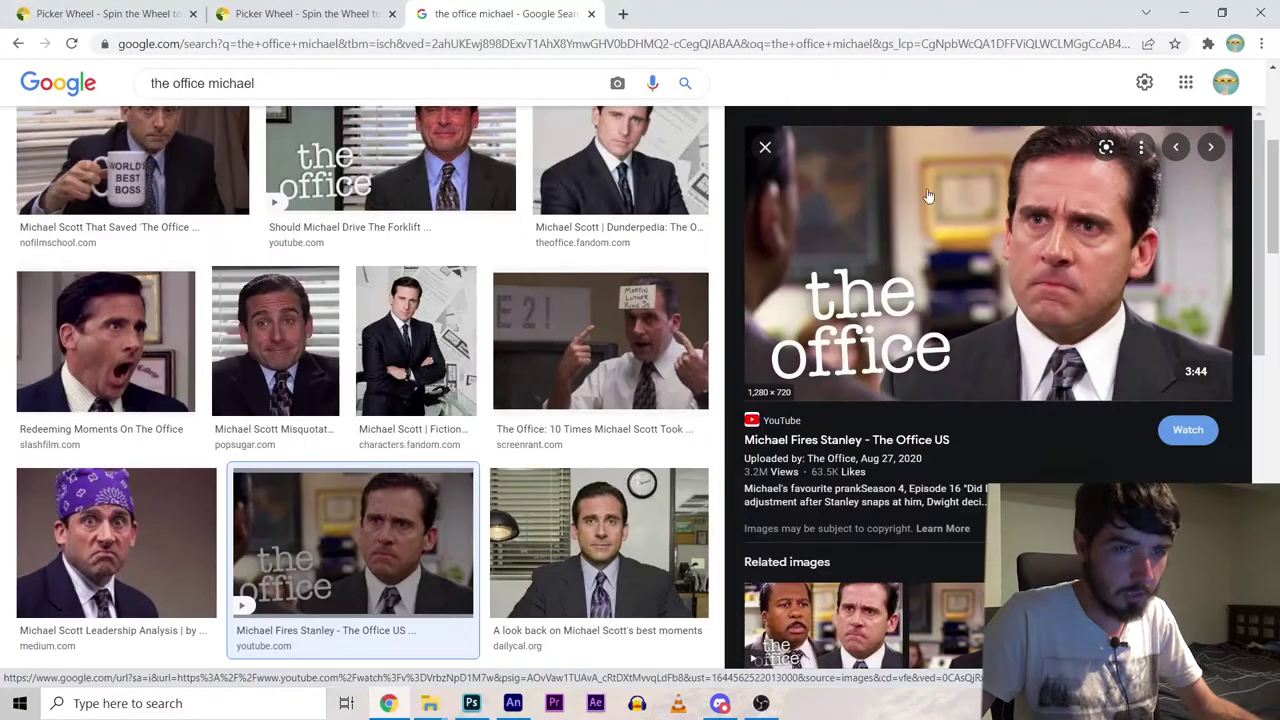
pyautogui.rightClick(925, 192)
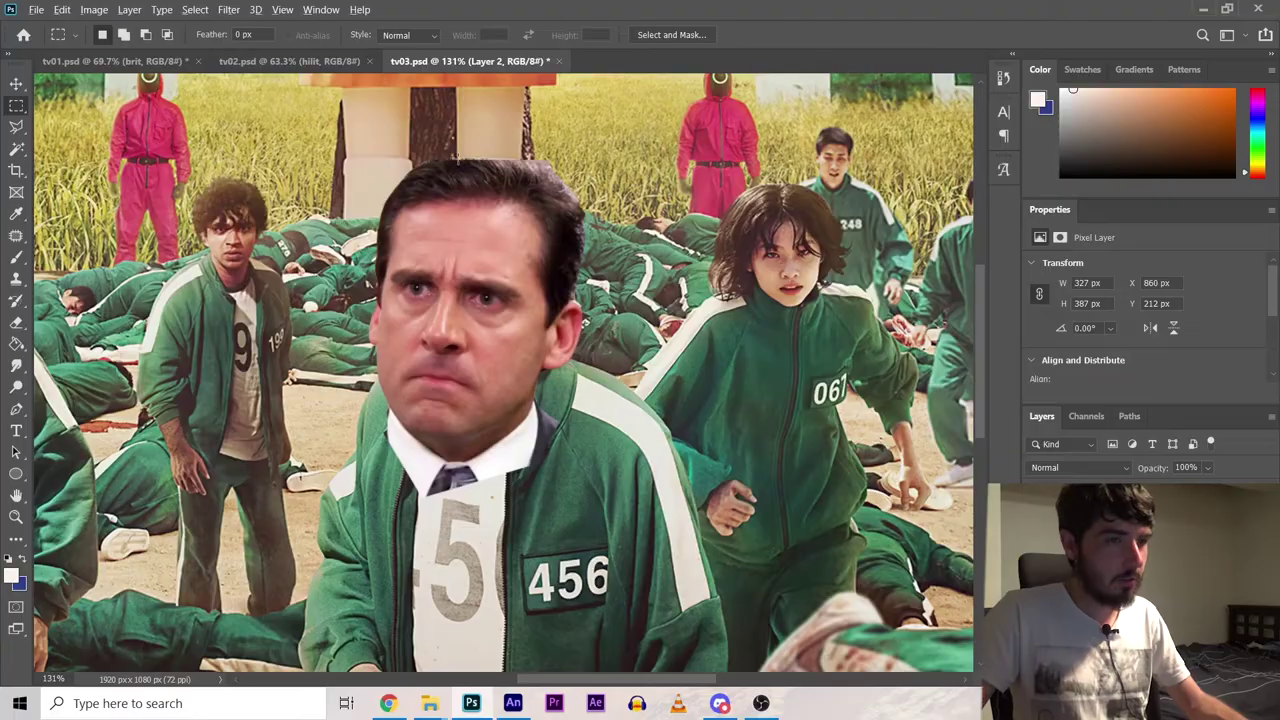
pyautogui.scroll(10, 456, 159)
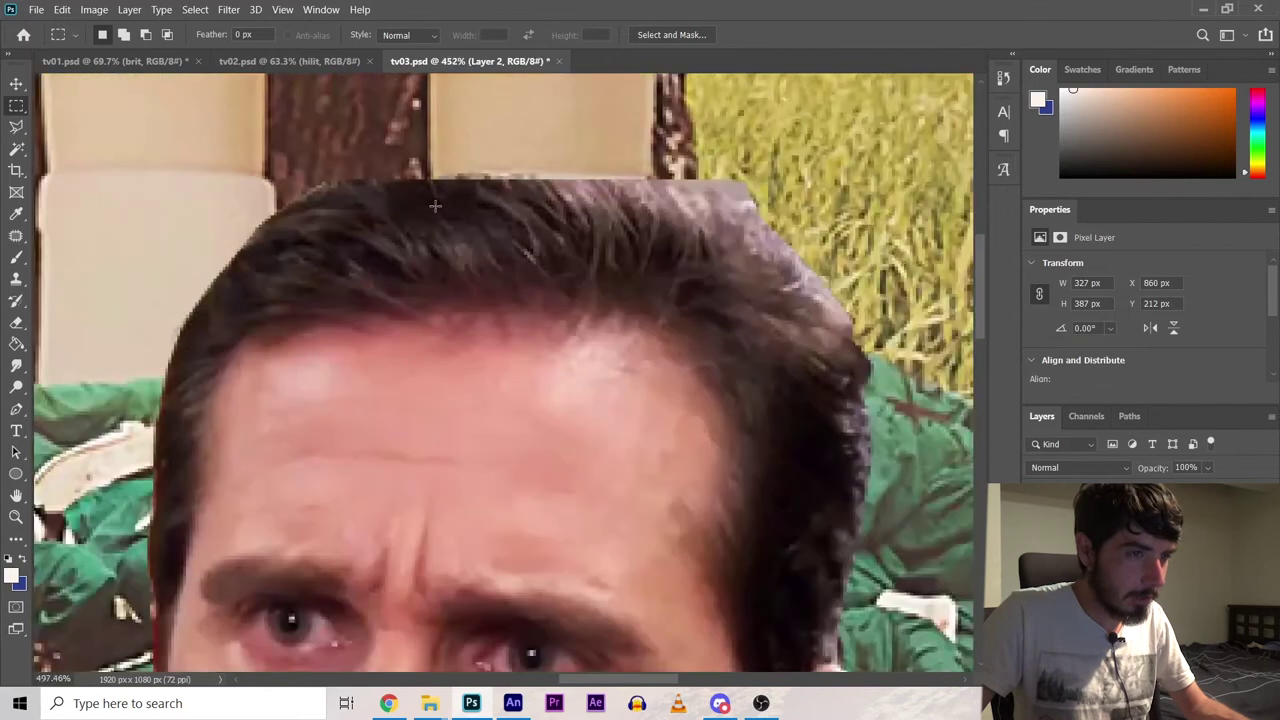
pyautogui.scroll(-10, 450, 184)
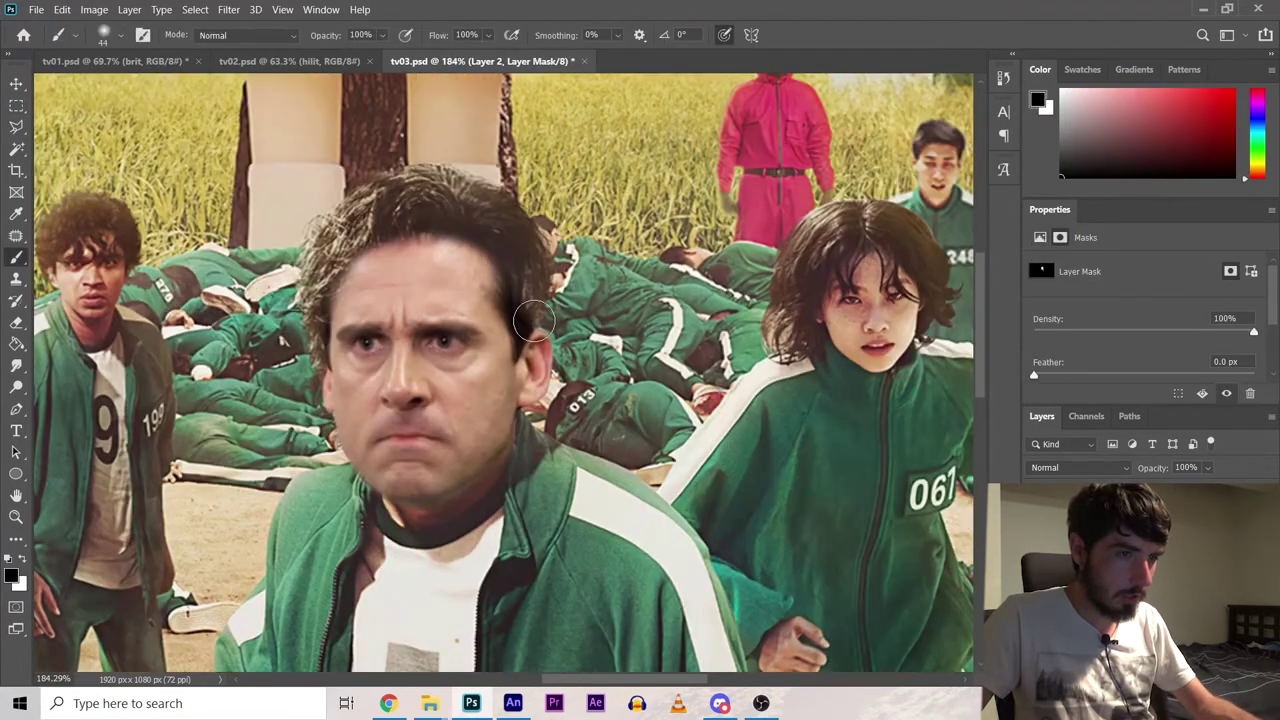
pyautogui.moveTo(534, 320)
pyautogui.mouseDown()
pyautogui.moveTo(494, 256)
pyautogui.moveTo(446, 227)
pyautogui.moveTo(327, 268)
pyautogui.mouseUp()
pyautogui.scroll(-5, 322, 230)
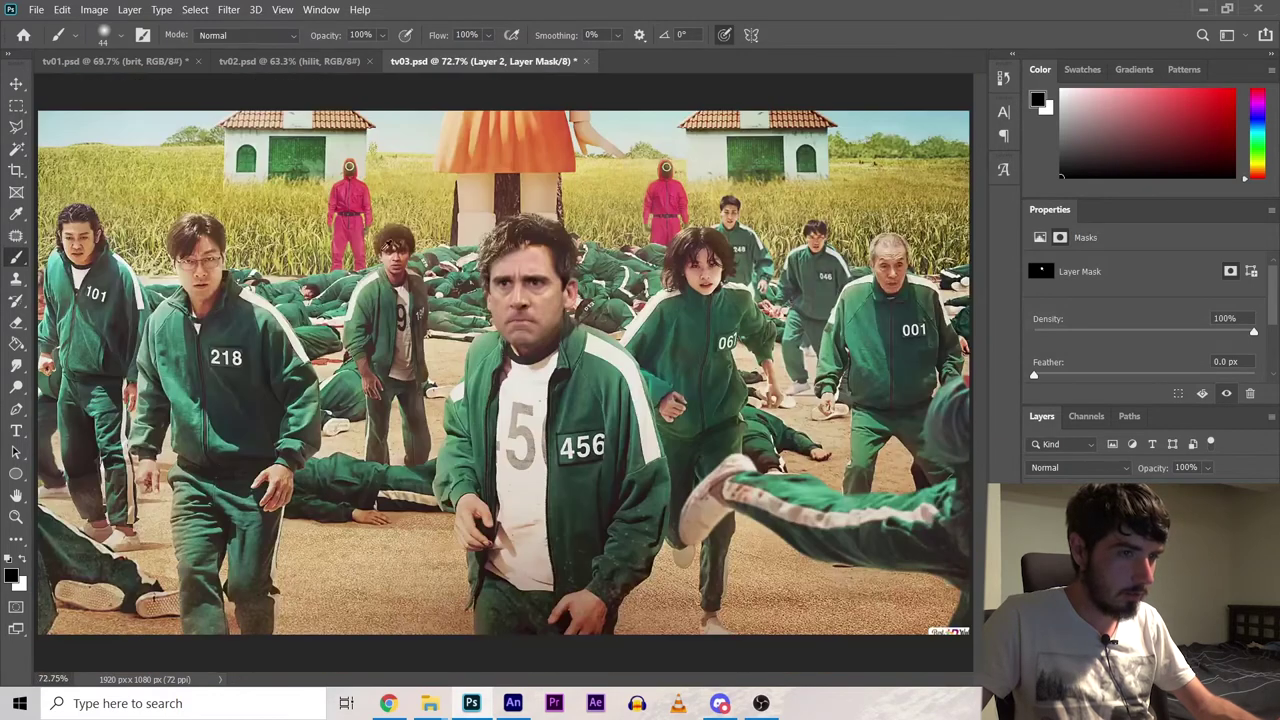
pyautogui.scroll(5, 532, 240)
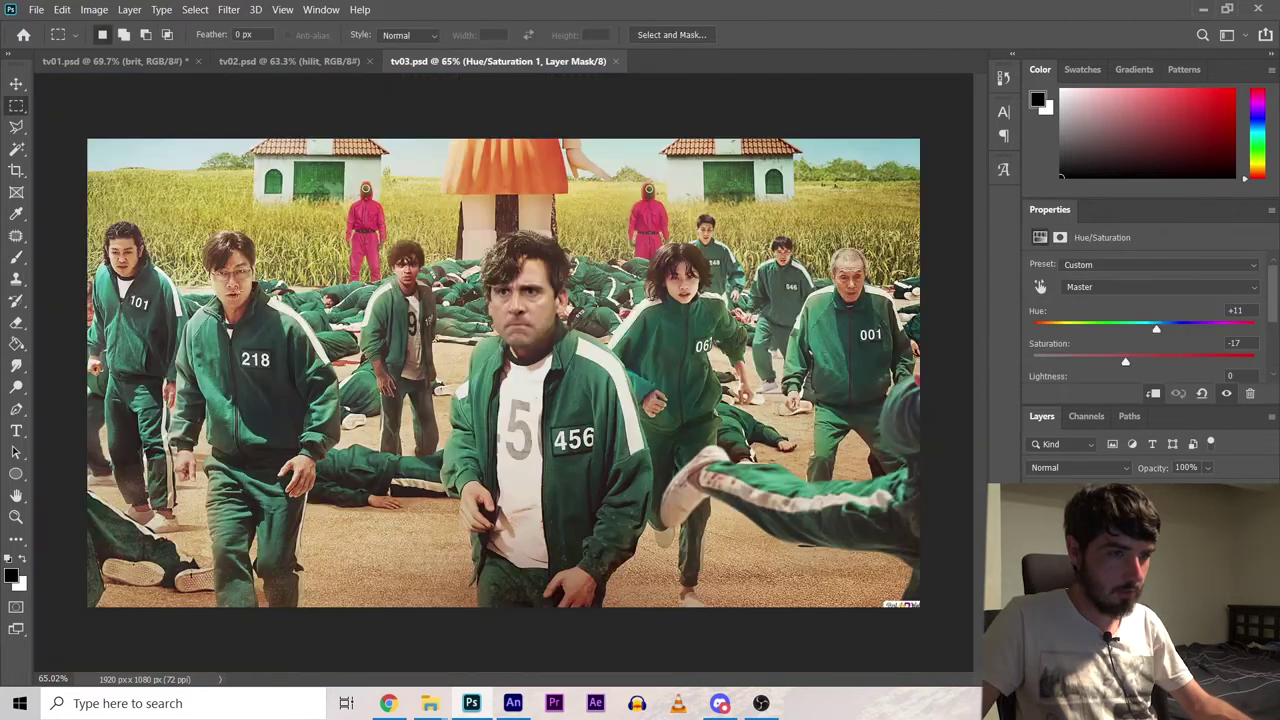
pyautogui.scroll(2, 227, 266)
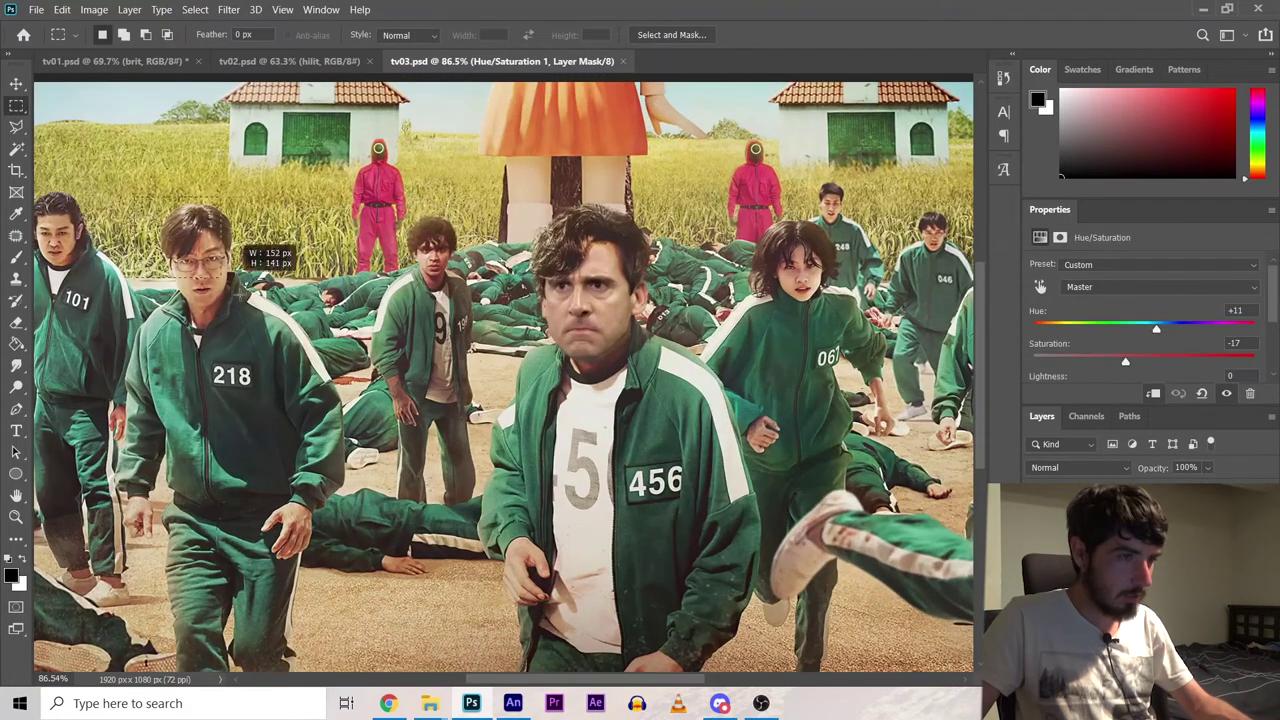
# Place the selected glasses-wearing face over player 218 and add Hue/Saturation (Hue -7, Sat -14)
pyautogui.moveTo(228, 280); pyautogui.dragTo(272, 327)
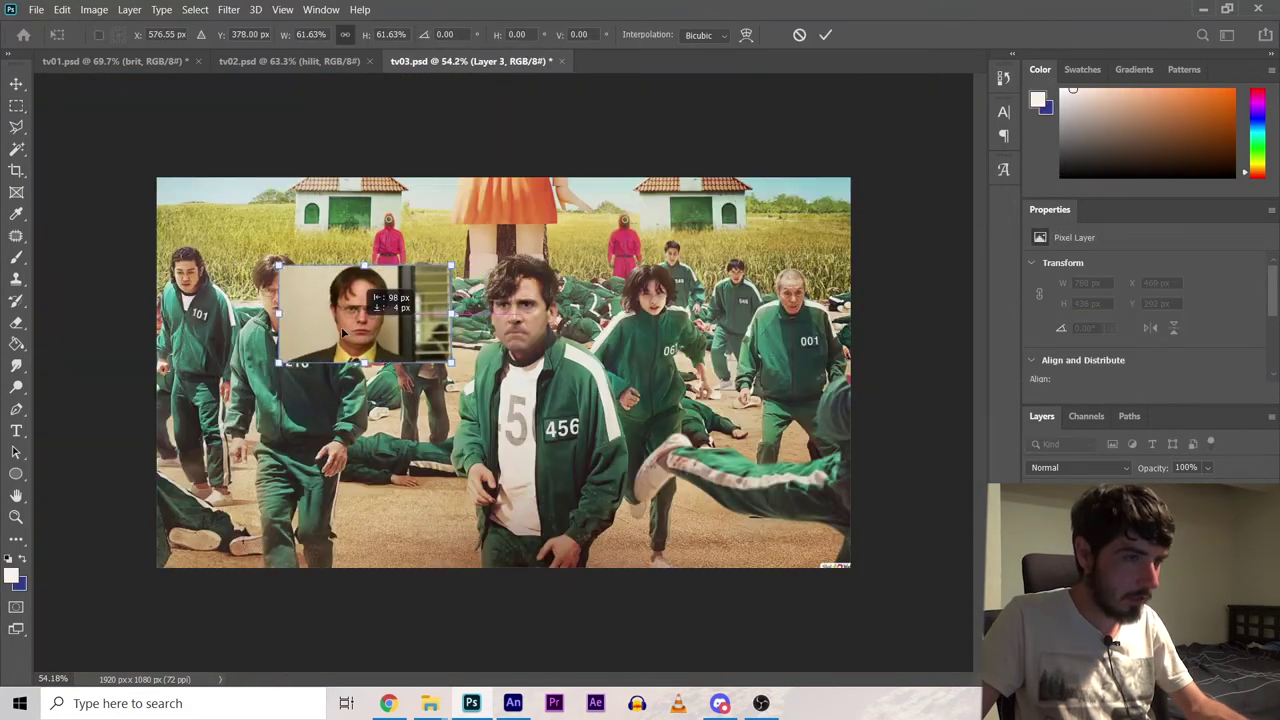
pyautogui.moveTo(379, 330); pyautogui.dragTo(435, 333)
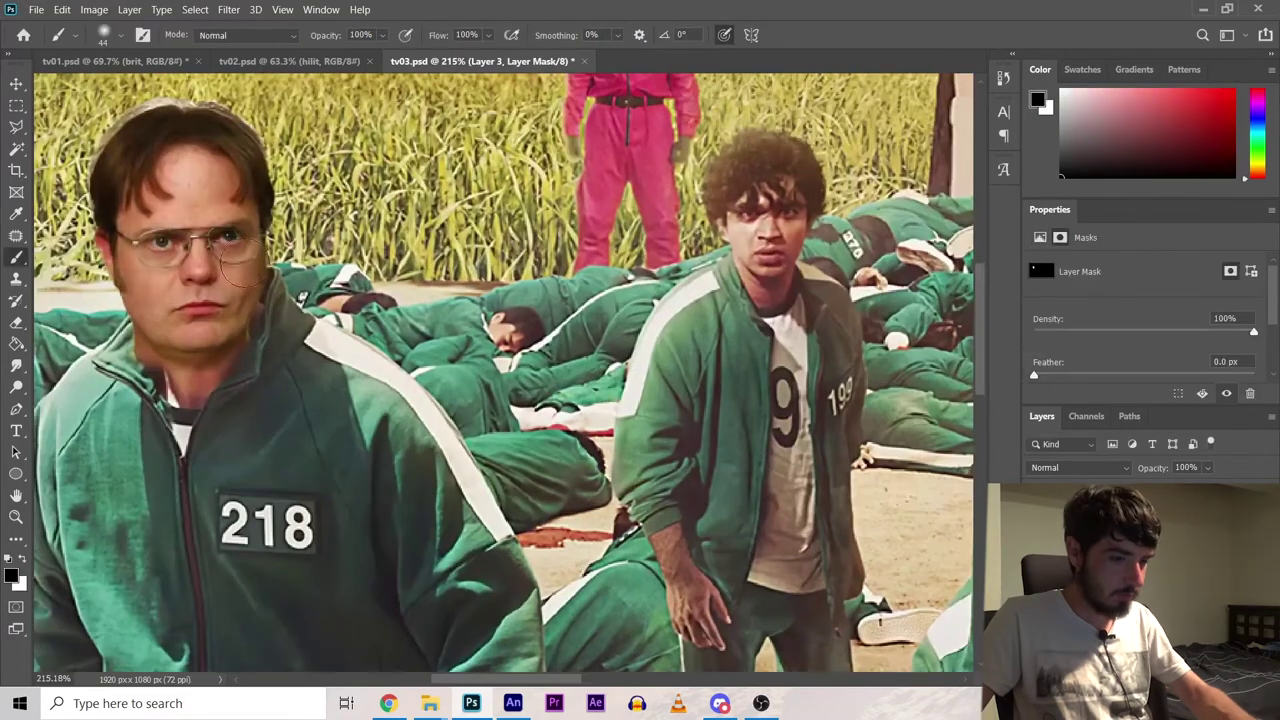
pyautogui.scroll(-2, 220, 205)
pyautogui.scroll(2, 220, 205)
pyautogui.scroll(2, 220, 205)
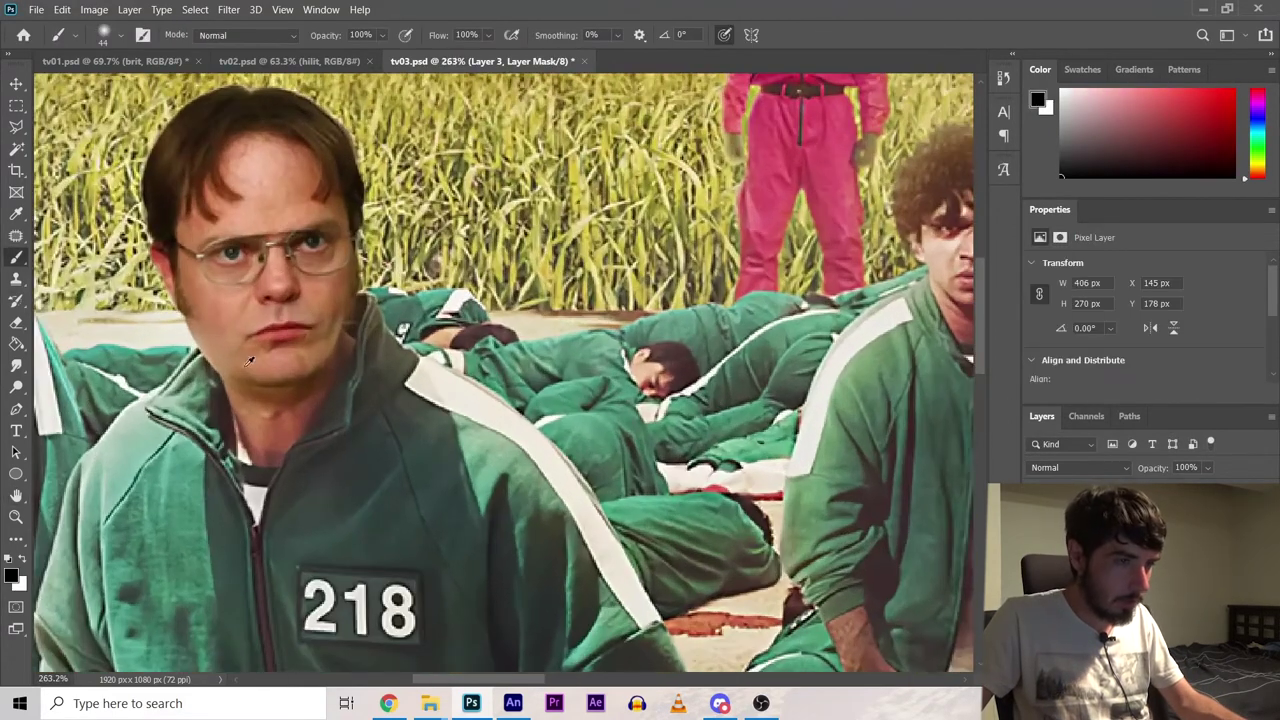
pyautogui.click(1140, 668)
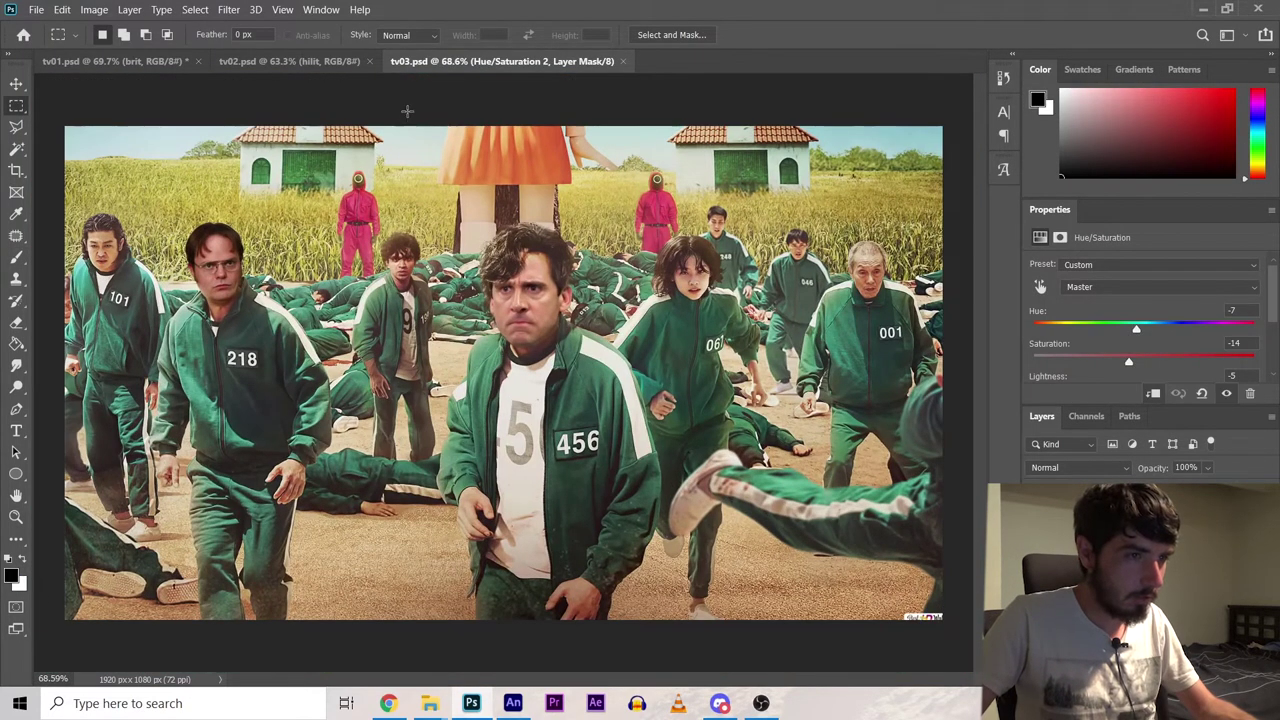
pyautogui.moveTo(407, 111); pyautogui.dragTo(626, 270)
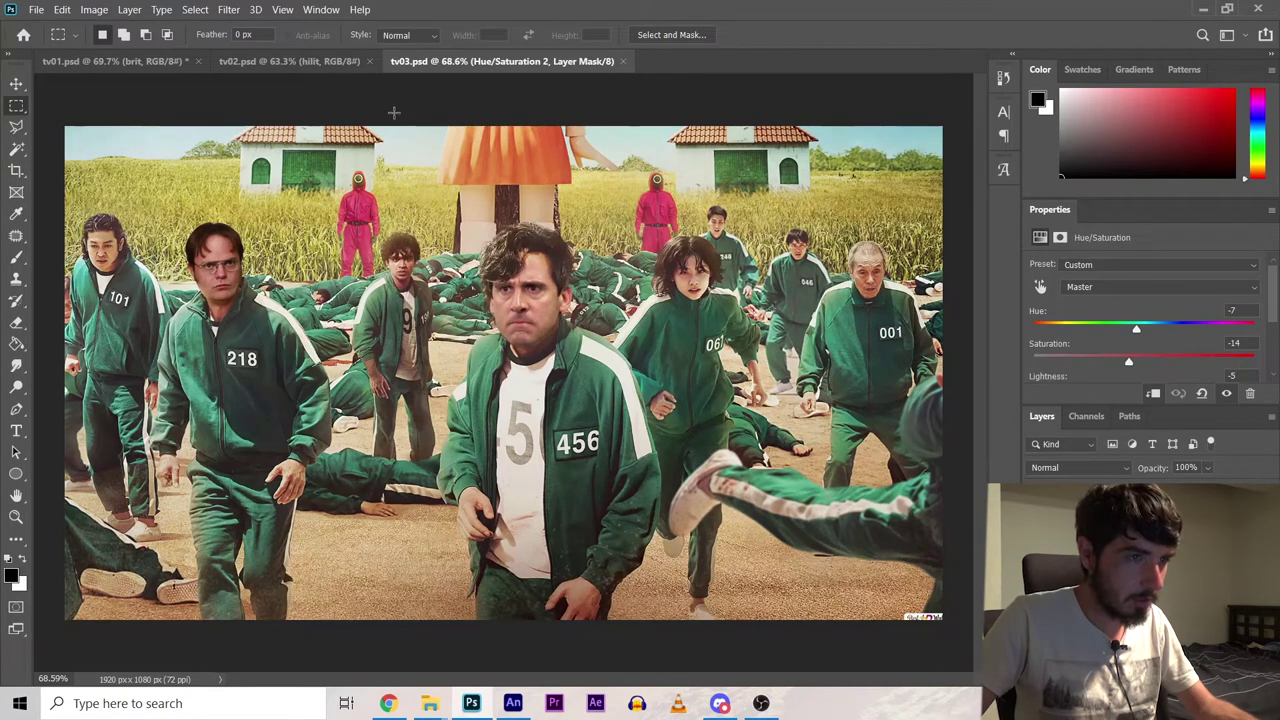
pyautogui.hotkey('alt', 'Tab')
# Delete the mistakenly pasted office reception layer from the composite
pyautogui.click(471, 703)
pyautogui.hotkey('ctrl', 'v')
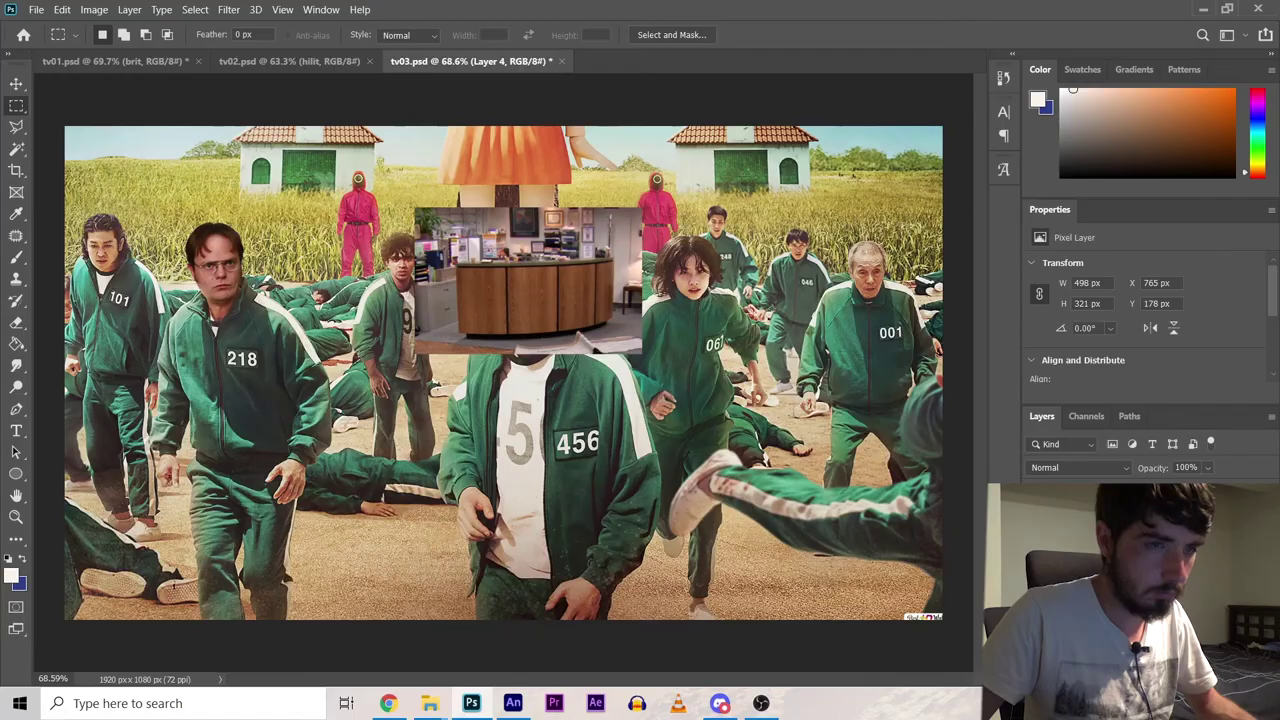
pyautogui.rightClick(1118, 500)
pyautogui.click(937, 90)
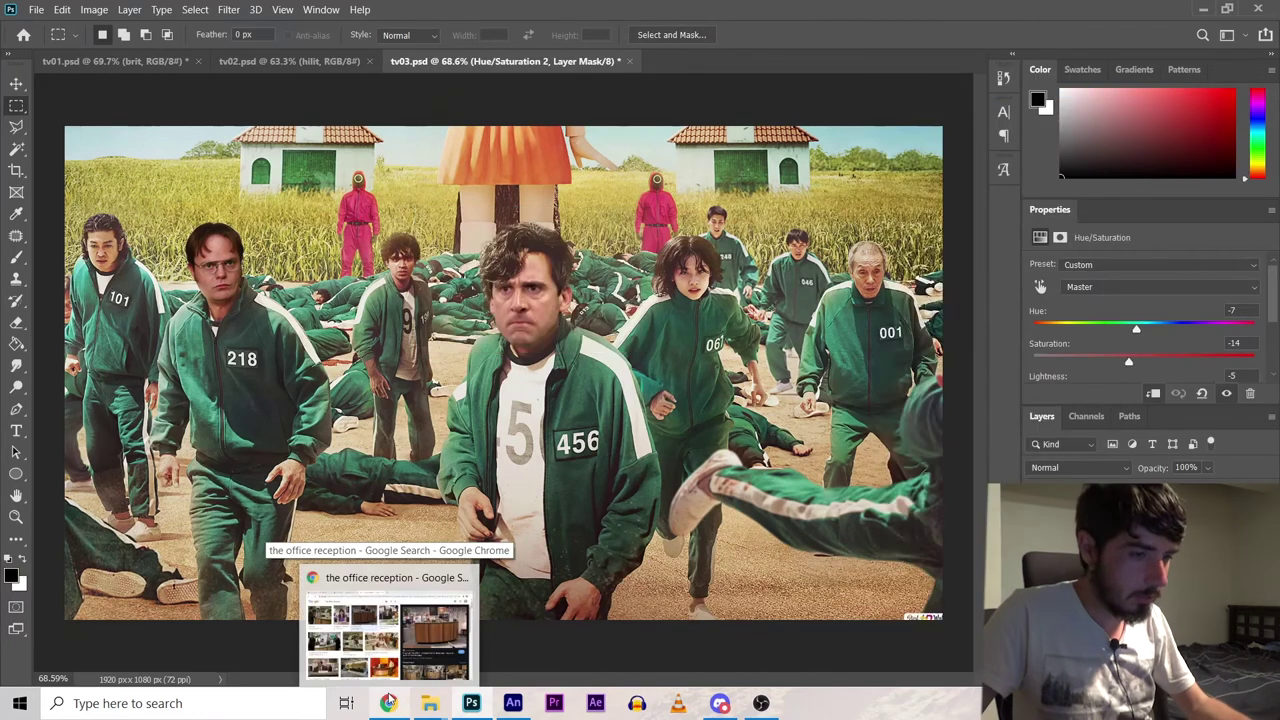
# Go back to the earlier image results and switch to the rectangular Marquee on the face layer's pixels
pyautogui.click(390, 700)
pyautogui.hotkey('alt', 'Left')
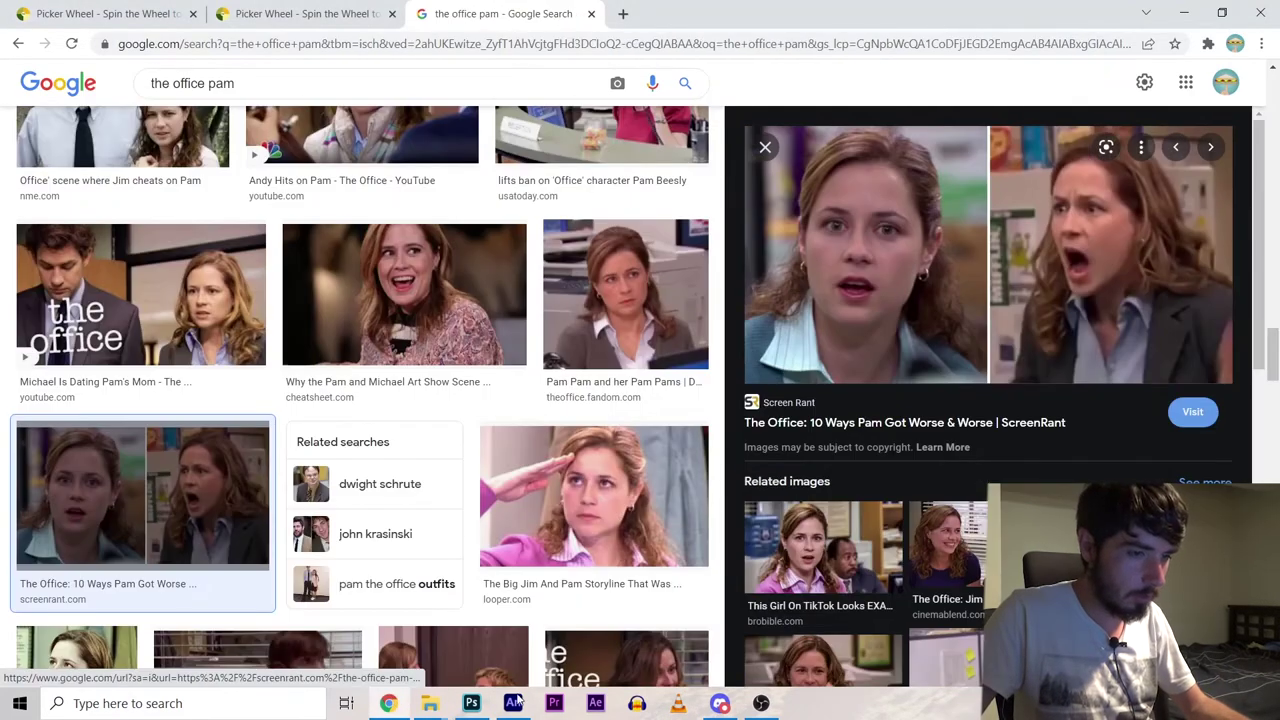
pyautogui.click(471, 703)
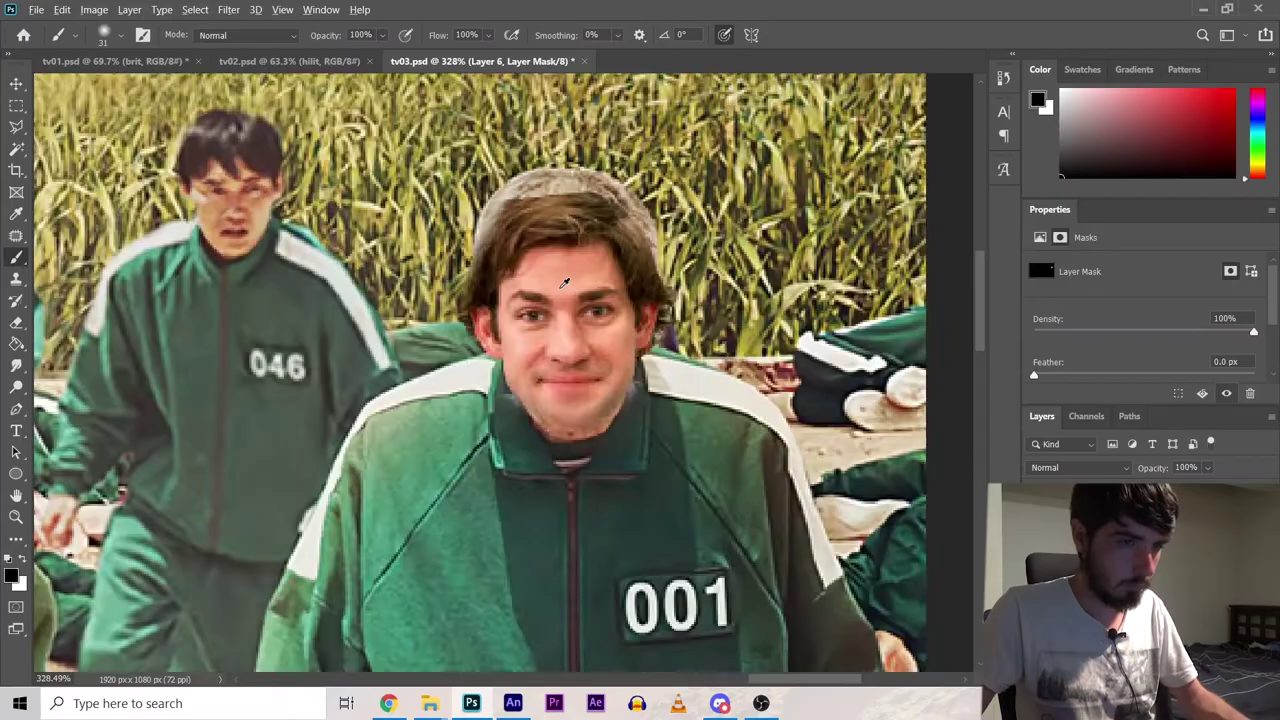
pyautogui.scroll(-5, 564, 283)
pyautogui.scroll(4, 585, 268)
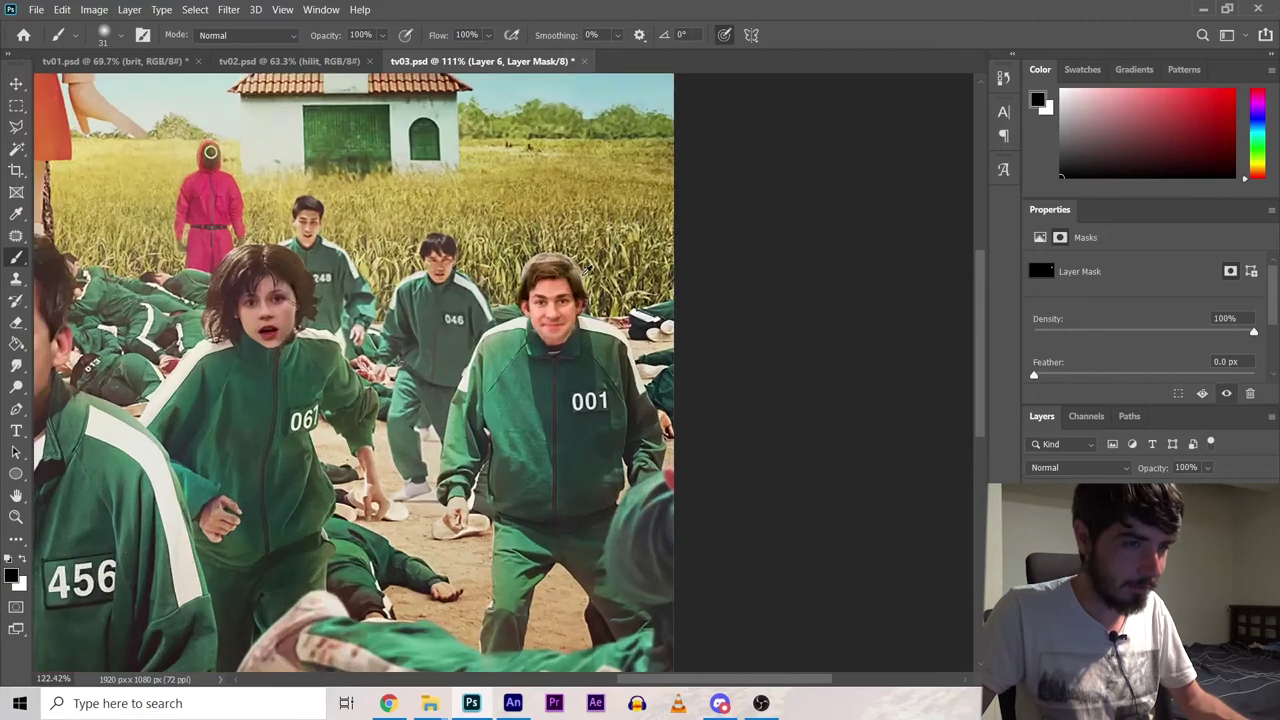
pyautogui.hotkey('ctrl', '2')
pyautogui.press('m')
pyautogui.scroll(-3, 801, 295)
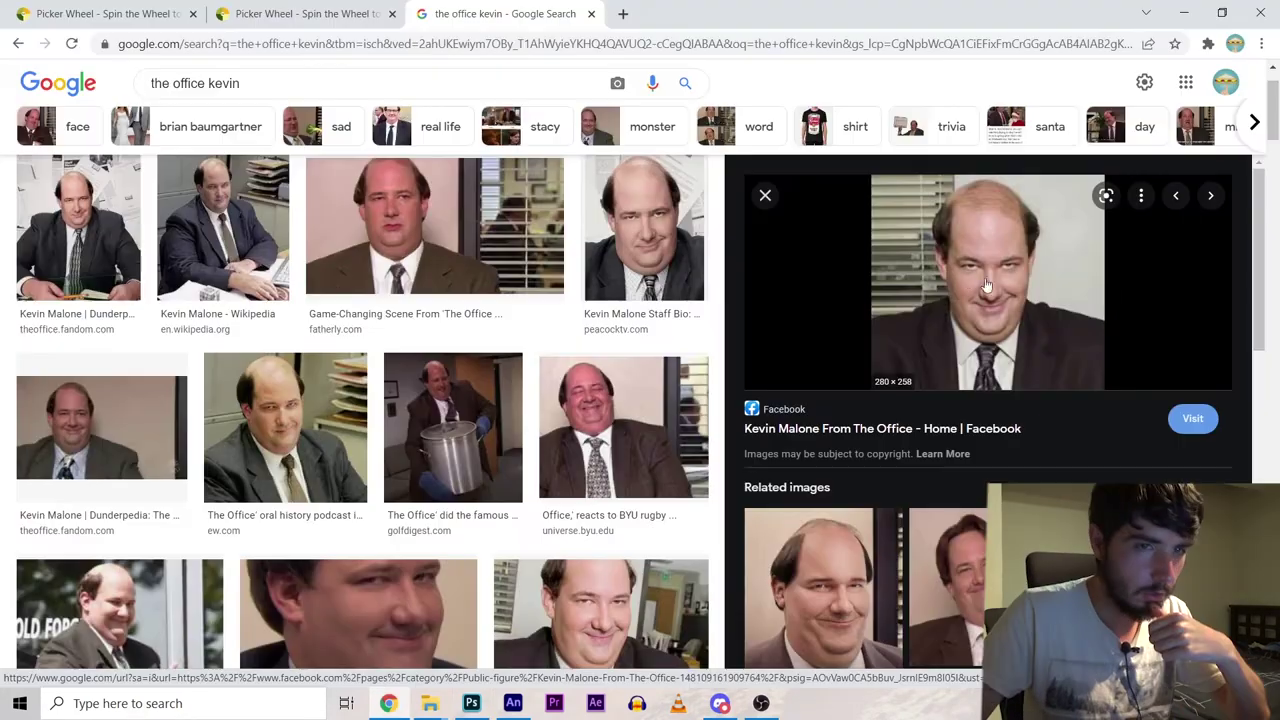
# Place the bald man's face over player 199, squashed slightly in height and widened a little
pyautogui.rightClick(995, 287)
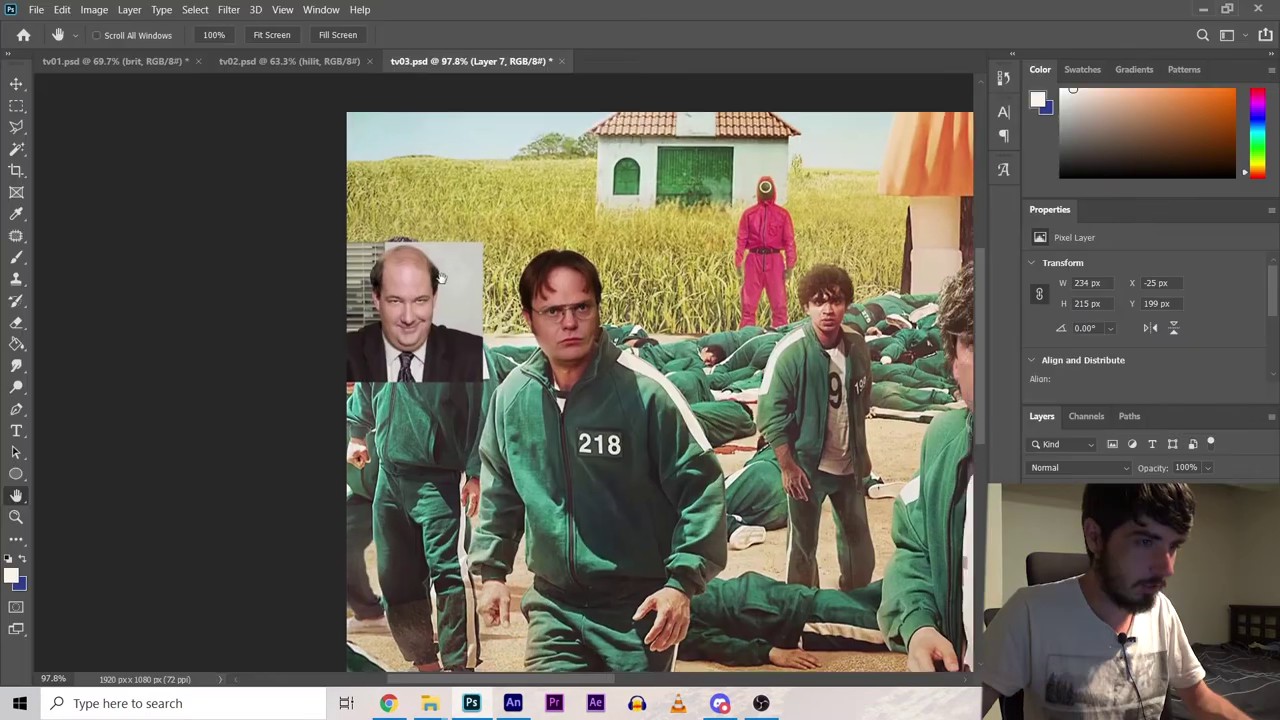
pyautogui.scroll(5, 446, 340)
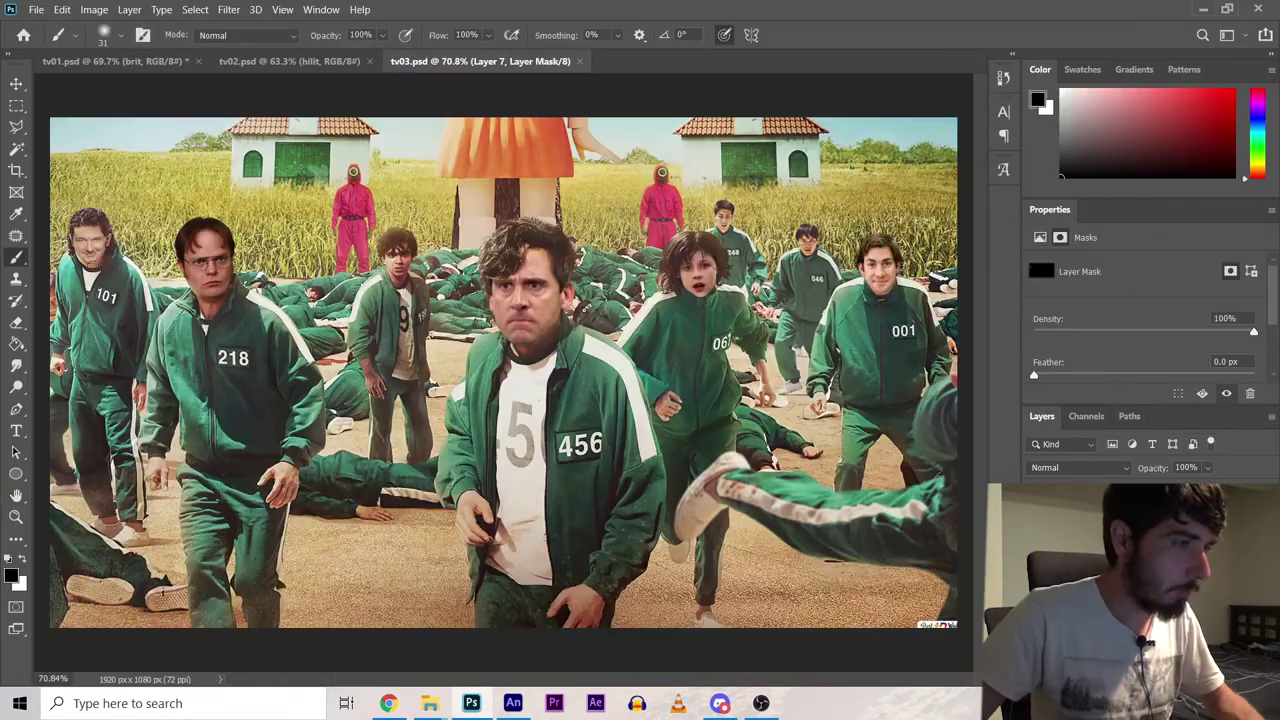
pyautogui.scroll(3, 100, 230)
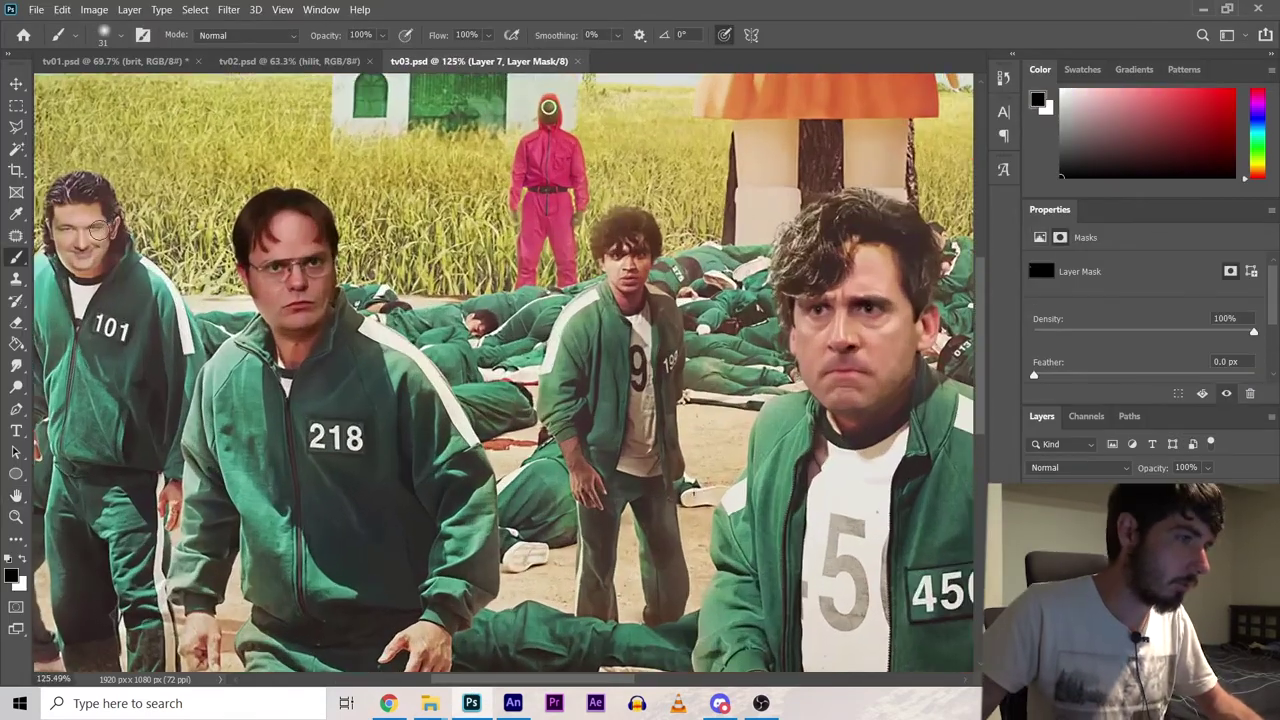
pyautogui.scroll(8, 630, 250)
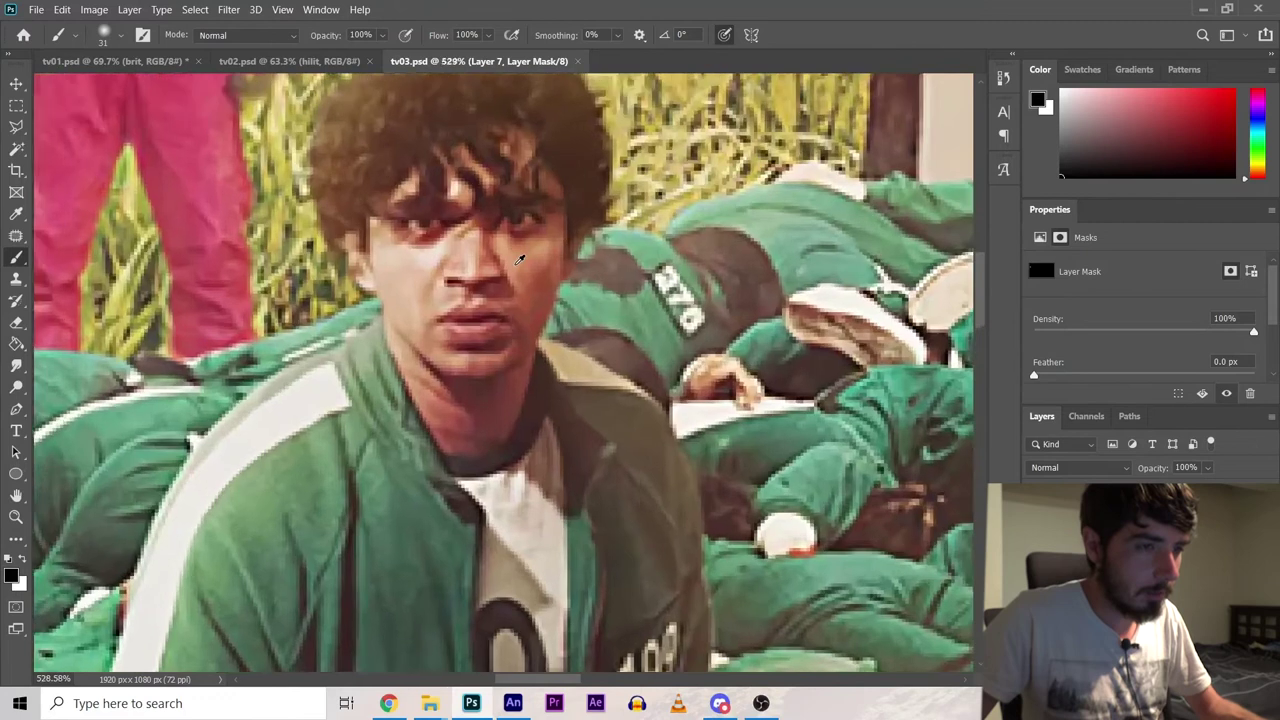
pyautogui.scroll(-5, 519, 259)
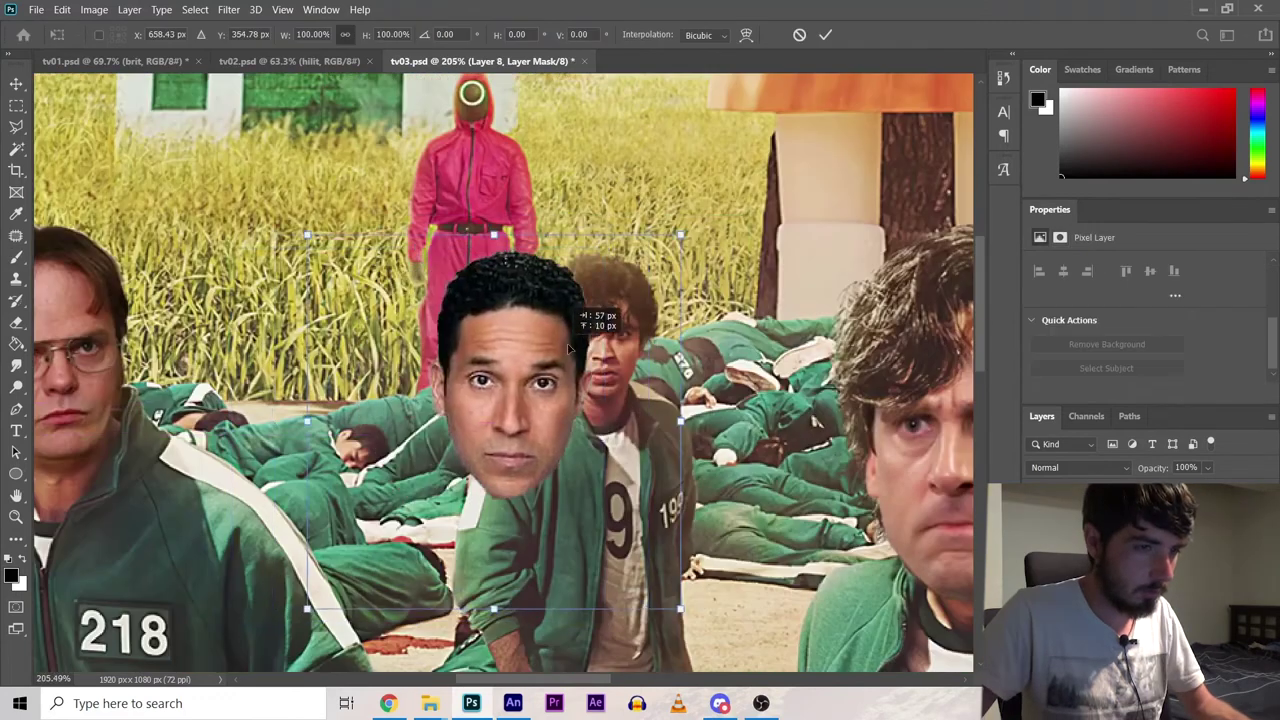
pyautogui.moveTo(500, 314); pyautogui.dragTo(609, 357)
pyautogui.scroll(4, 487, 335)
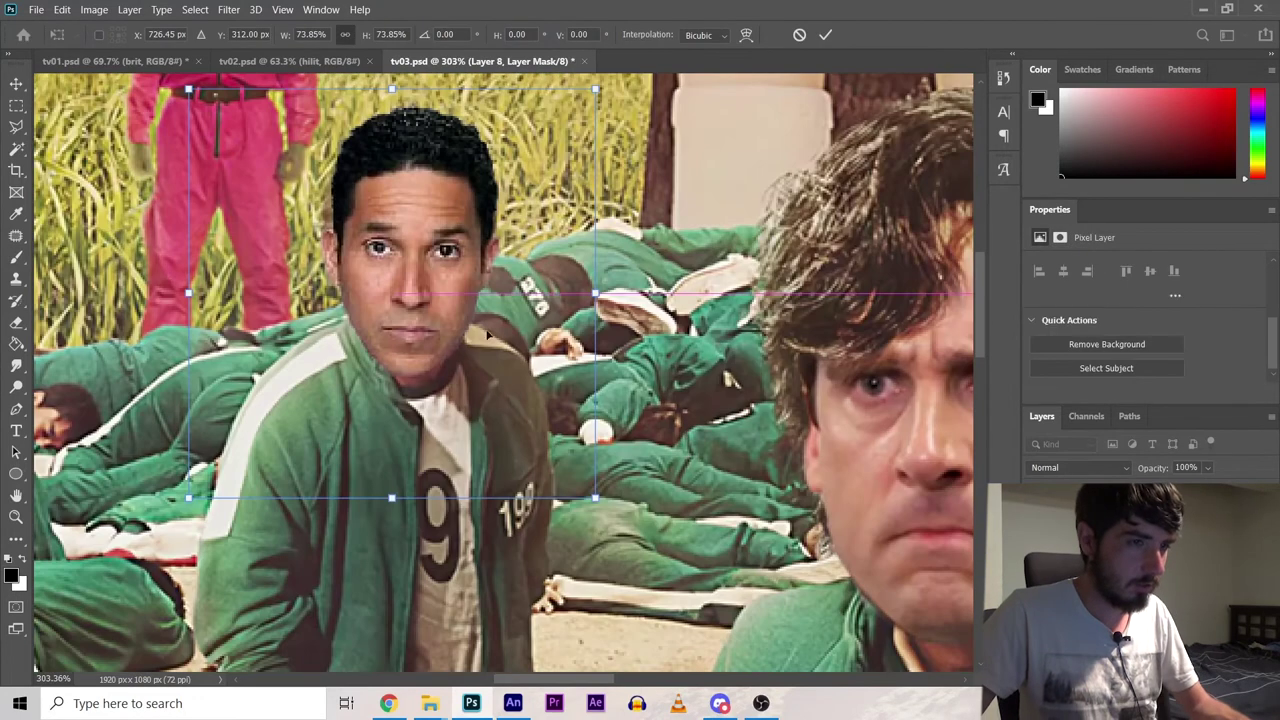
pyautogui.moveTo(391, 89); pyautogui.dragTo(400, 100)
pyautogui.scroll(-1, 409, 116)
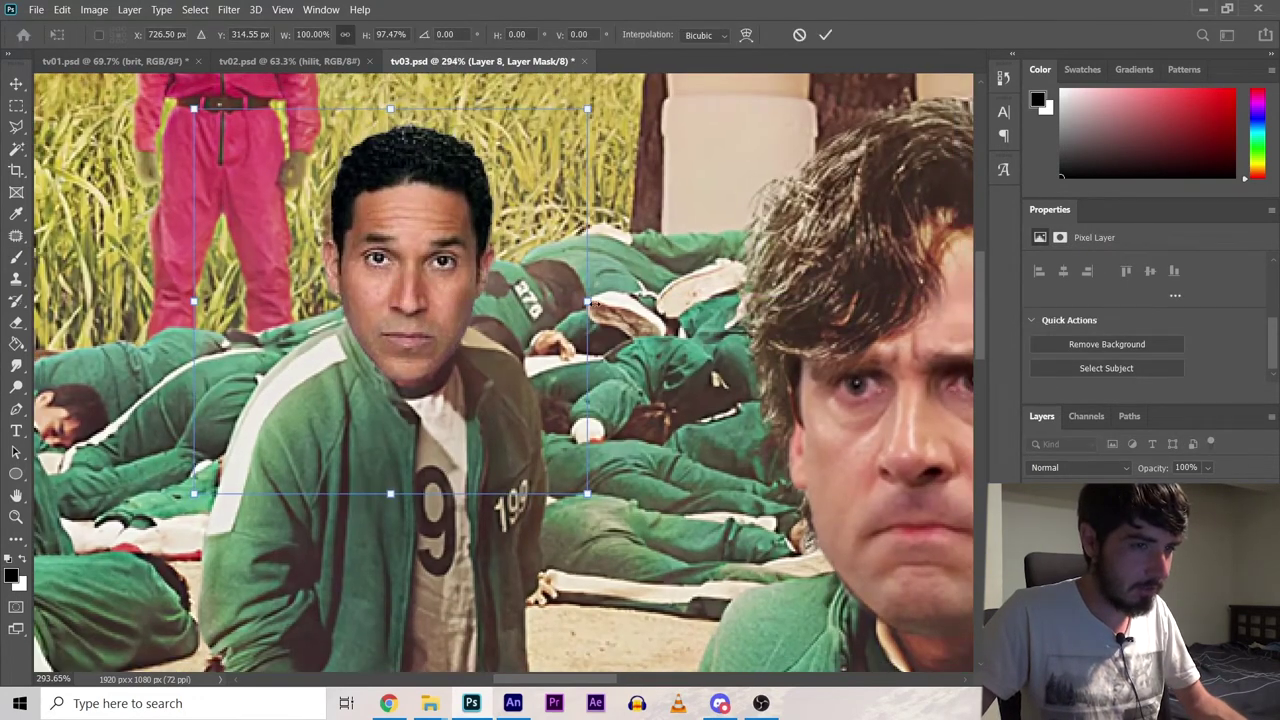
pyautogui.moveTo(587, 301); pyautogui.dragTo(604, 301)
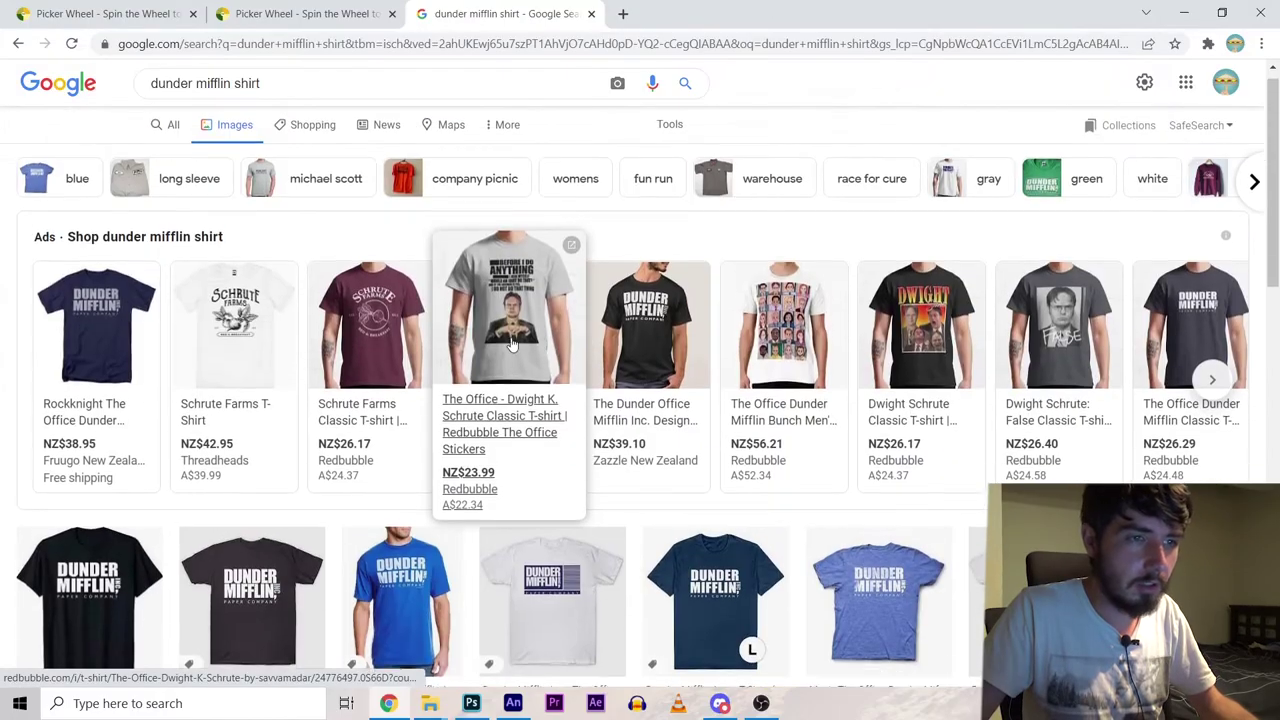
# Paint out the 456 badge on the central player's jacket, then search images for flying paper
pyautogui.click(471, 703)
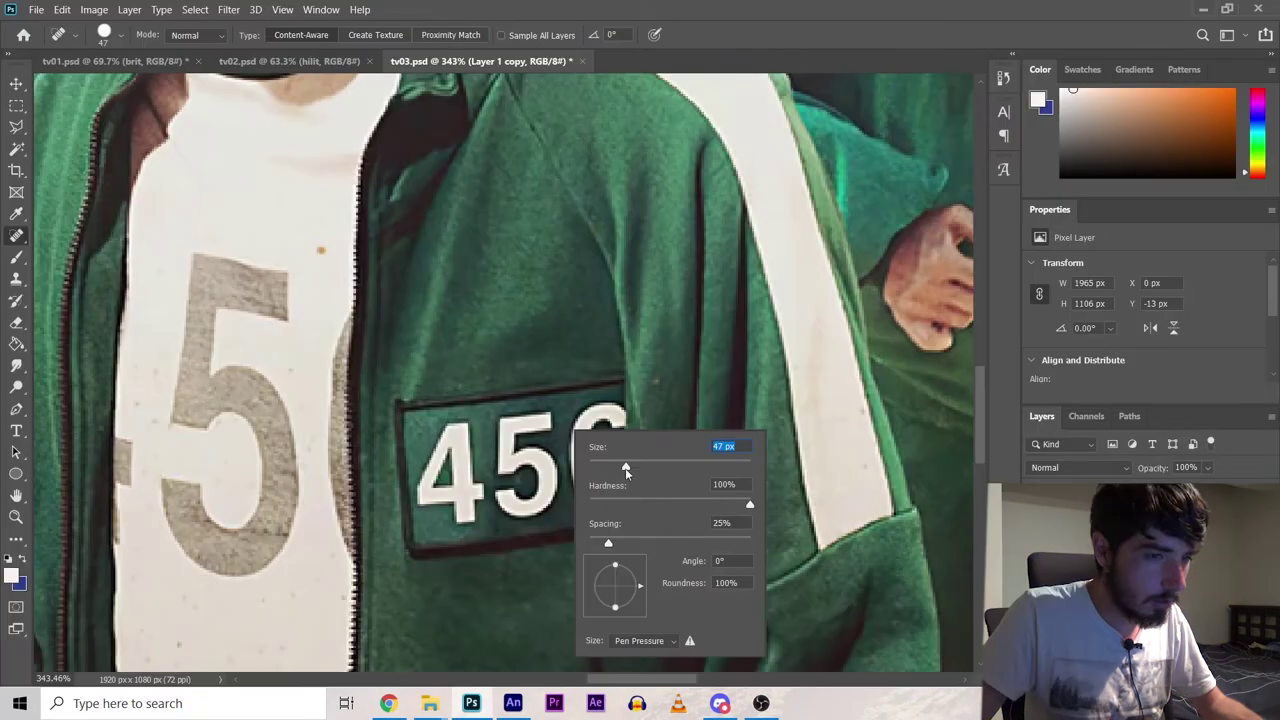
pyautogui.moveTo(455, 445)
pyautogui.mouseDown()
pyautogui.moveTo(575, 440)
pyautogui.moveTo(615, 490)
pyautogui.moveTo(447, 489)
pyautogui.mouseUp()
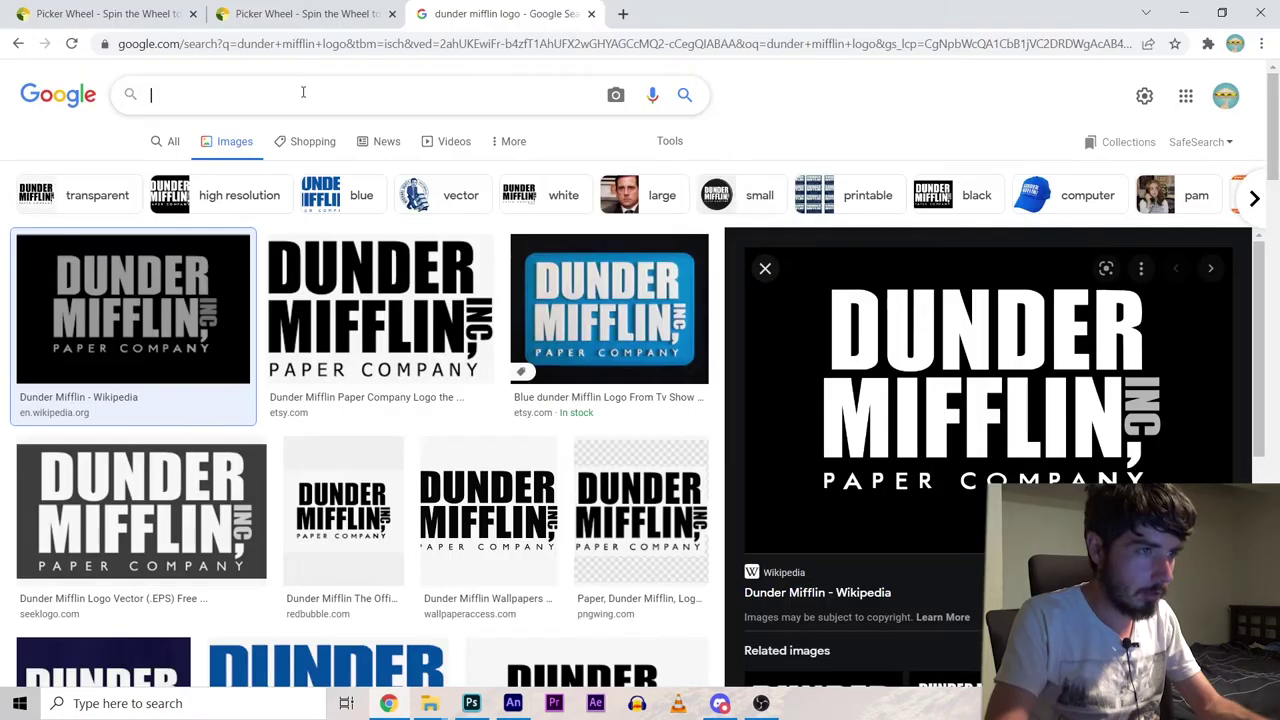
pyautogui.press('Return')
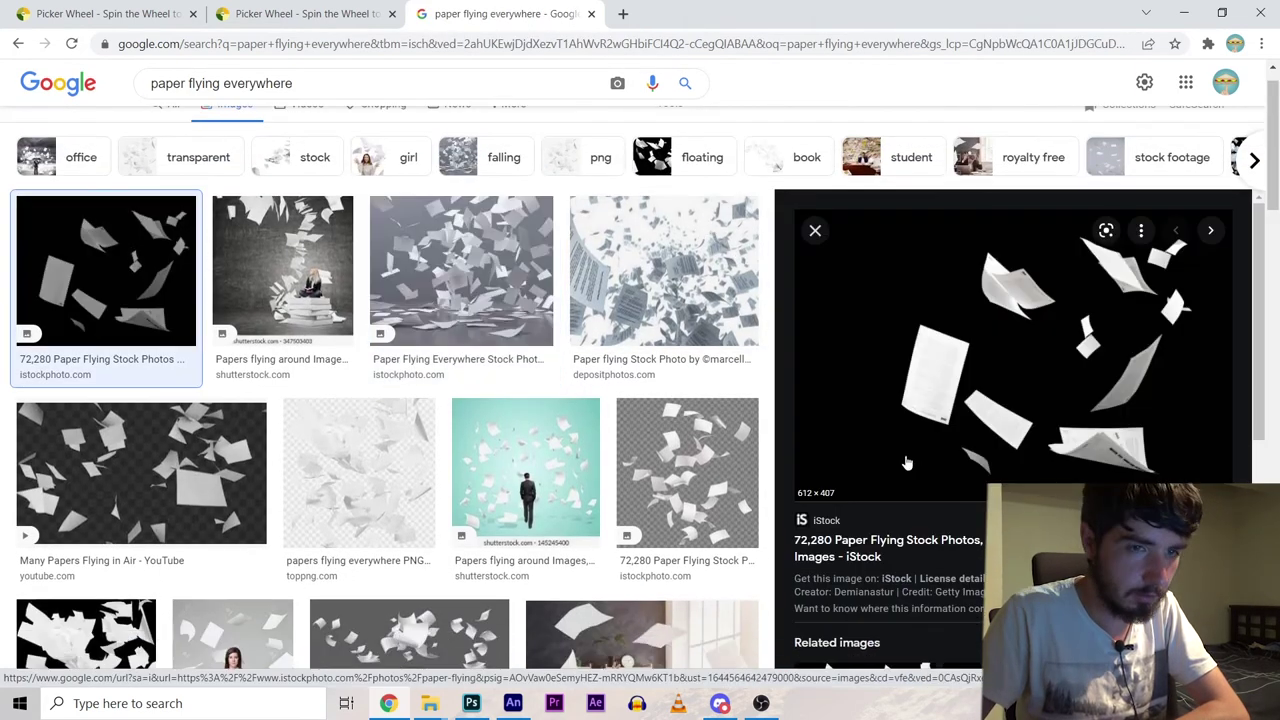
# Shrink the pasted head and fit it onto the left pink guard, committing the transform
pyautogui.scroll(-2, 1013, 400)
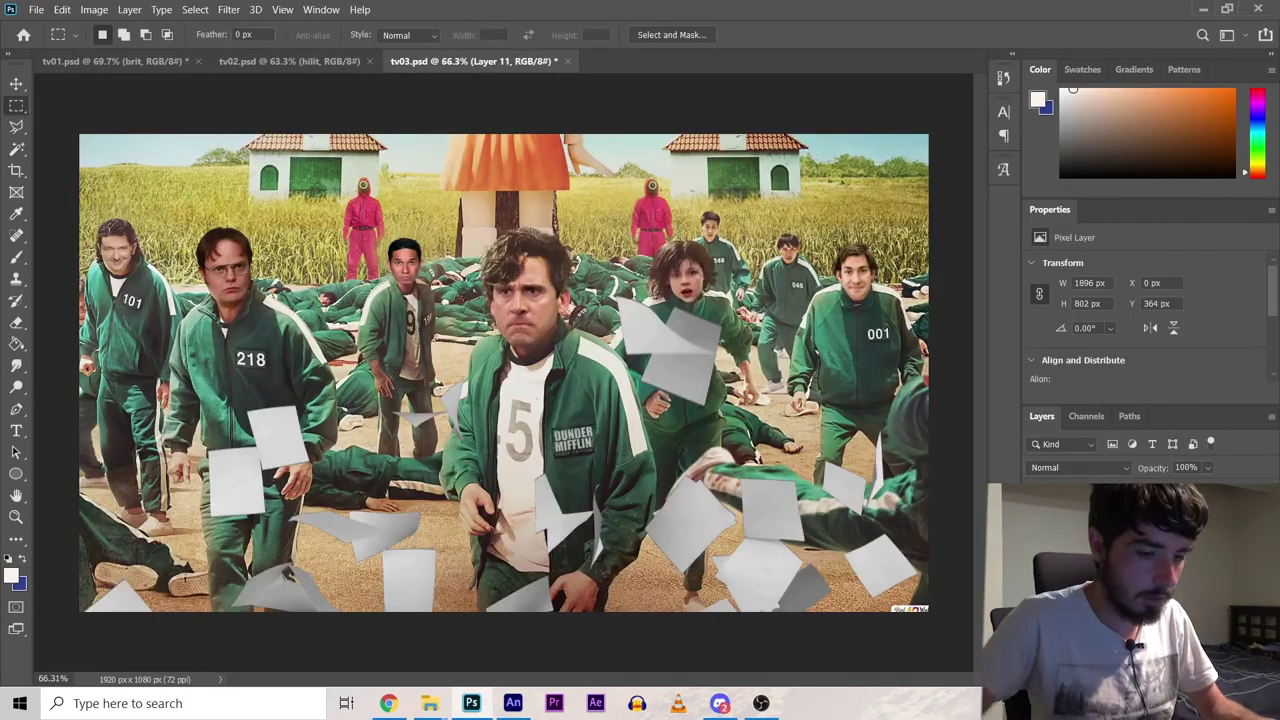
pyautogui.scroll(3, 360, 201)
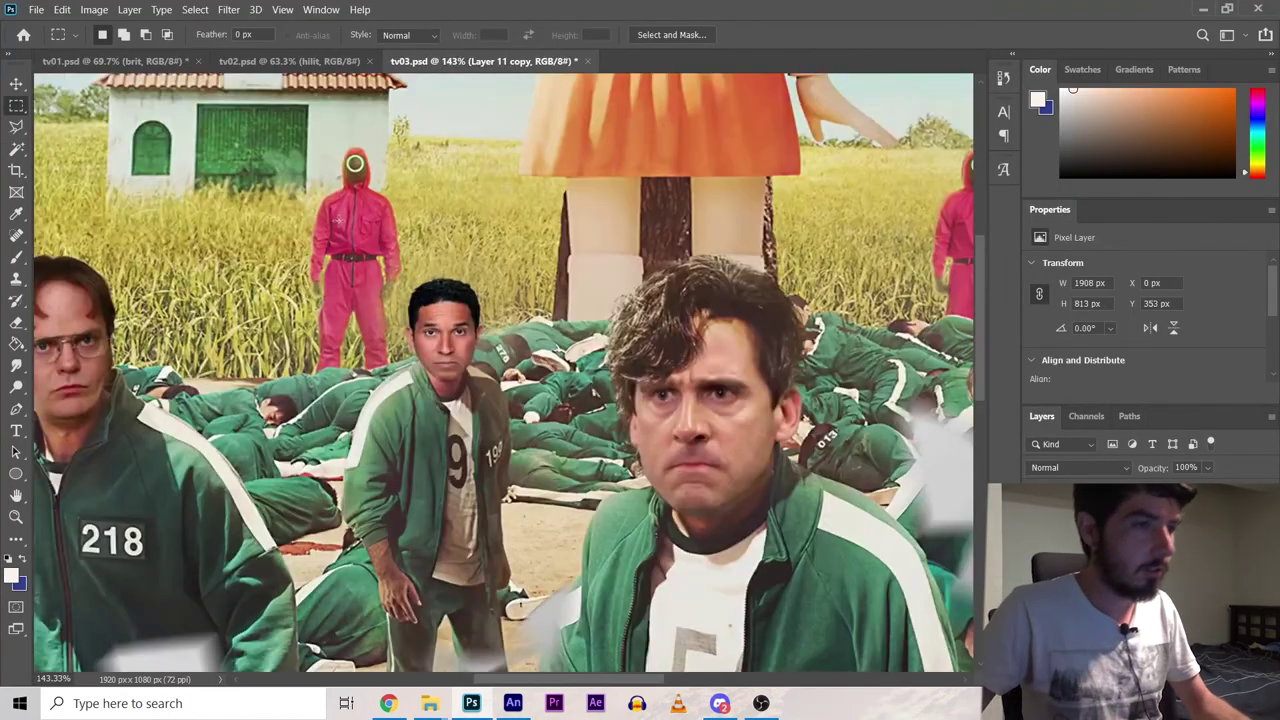
pyautogui.scroll(2, 362, 168)
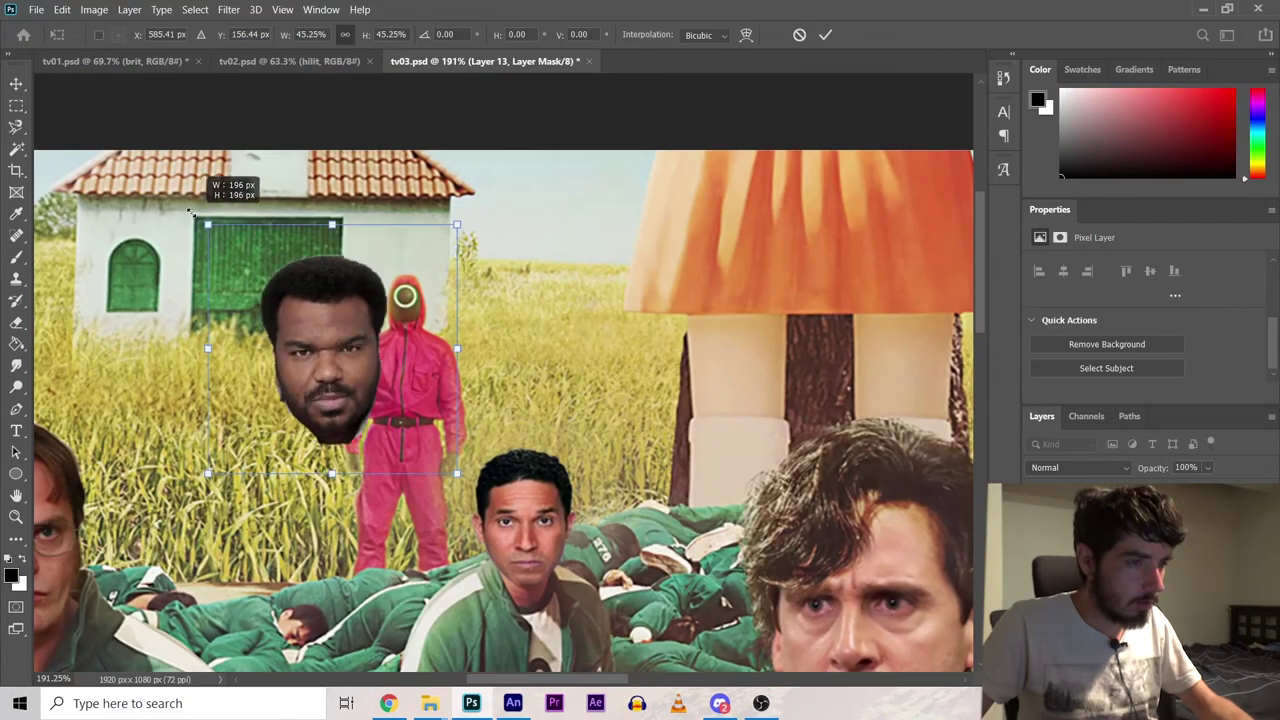
pyautogui.scroll(2, 300, 304)
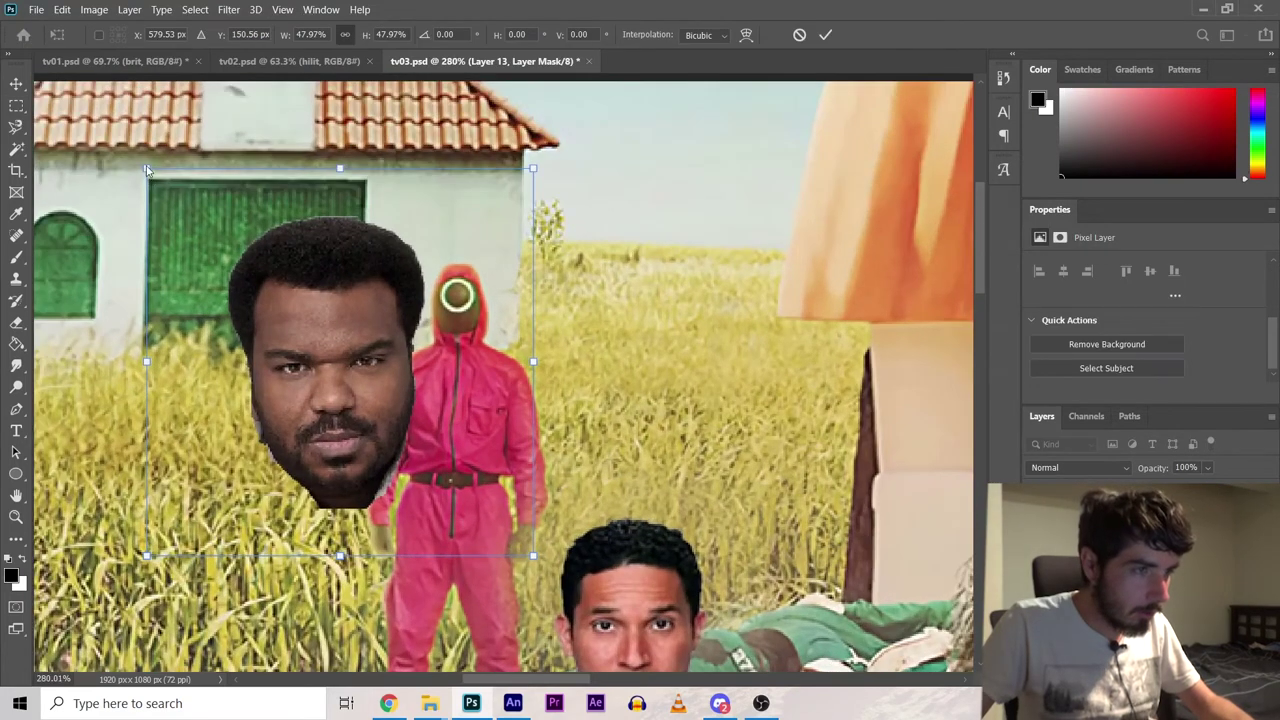
pyautogui.moveTo(145, 168); pyautogui.dragTo(240, 263)
pyautogui.moveTo(492, 486); pyautogui.dragTo(577, 401)
pyautogui.moveTo(617, 469)
pyautogui.mouseDown()
pyautogui.moveTo(600, 417)
pyautogui.moveTo(515, 305)
pyautogui.moveTo(485, 290)
pyautogui.mouseUp()
pyautogui.press('Return')
# Set a smaller brush for masking the head's edges and fit the whole composite in view
pyautogui.press('b')
pyautogui.scroll(3, 426, 345)
pyautogui.rightClick(540, 322)
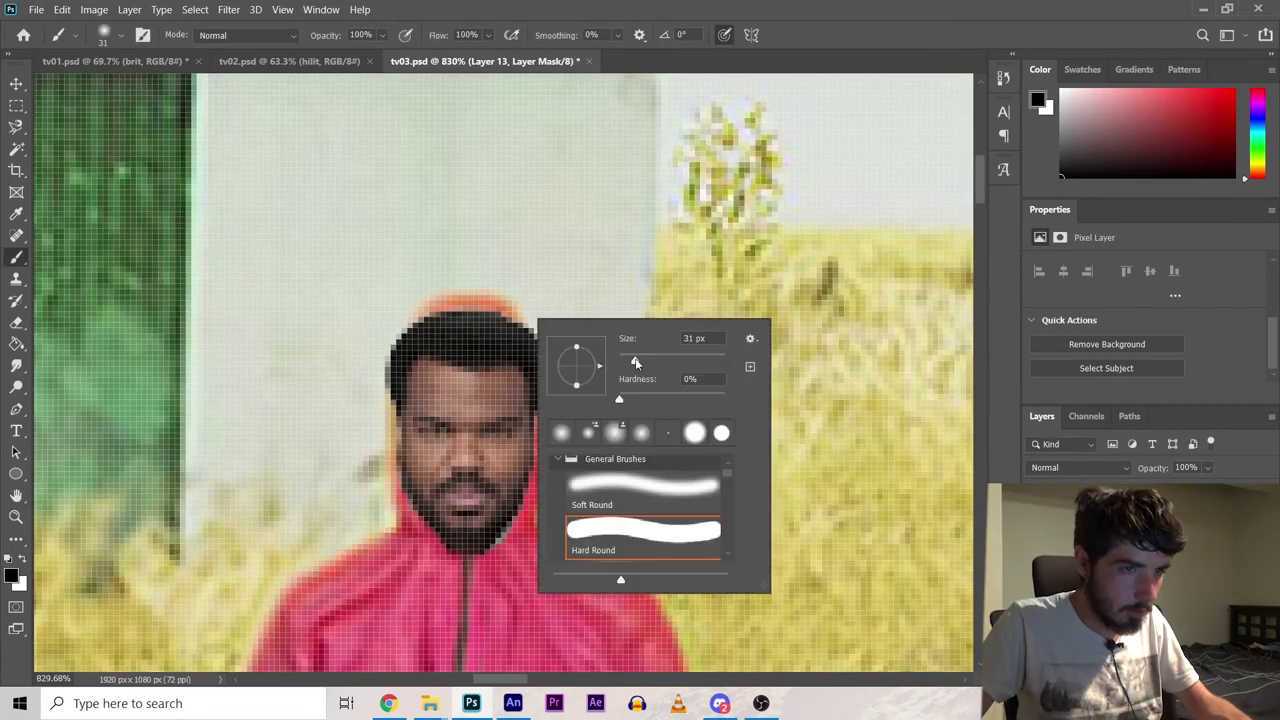
pyautogui.moveTo(631, 363); pyautogui.dragTo(626, 363)
pyautogui.press('Return')
pyautogui.hotkey('ctrl', '0')
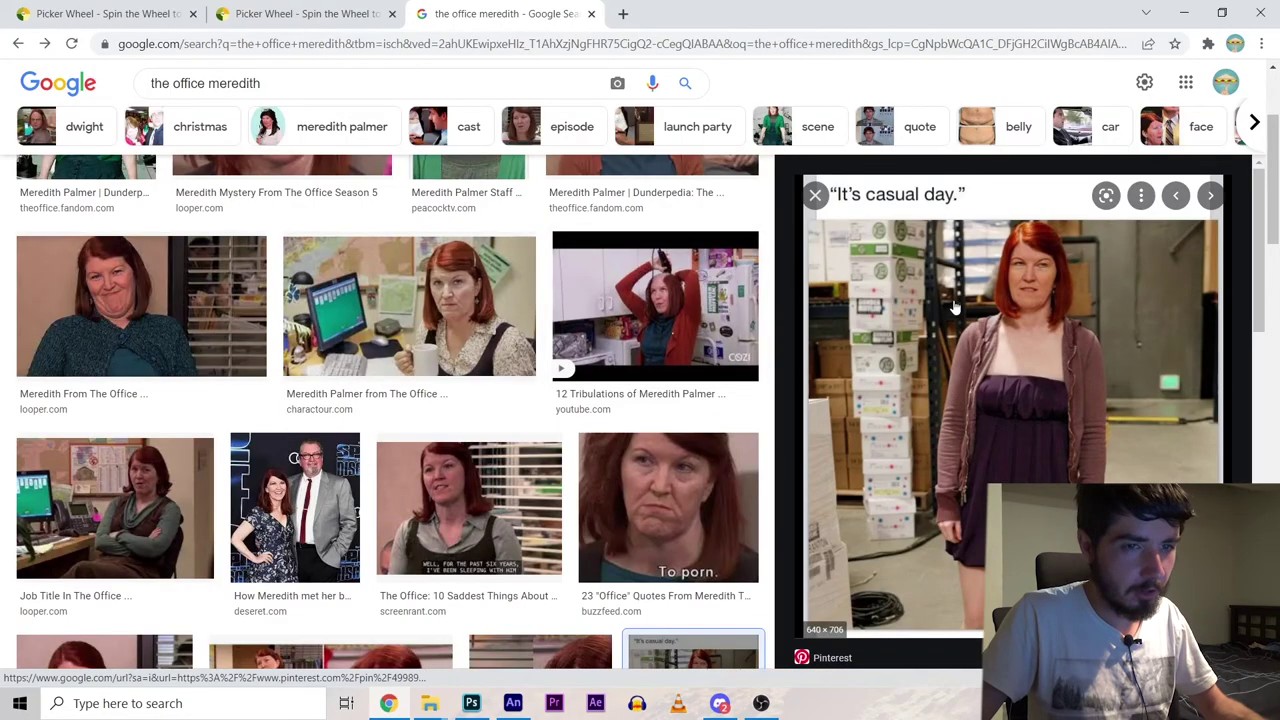
# Place the woman's photo over the giant doll, nudged slightly down, and set up the brush
pyautogui.rightClick(986, 286)
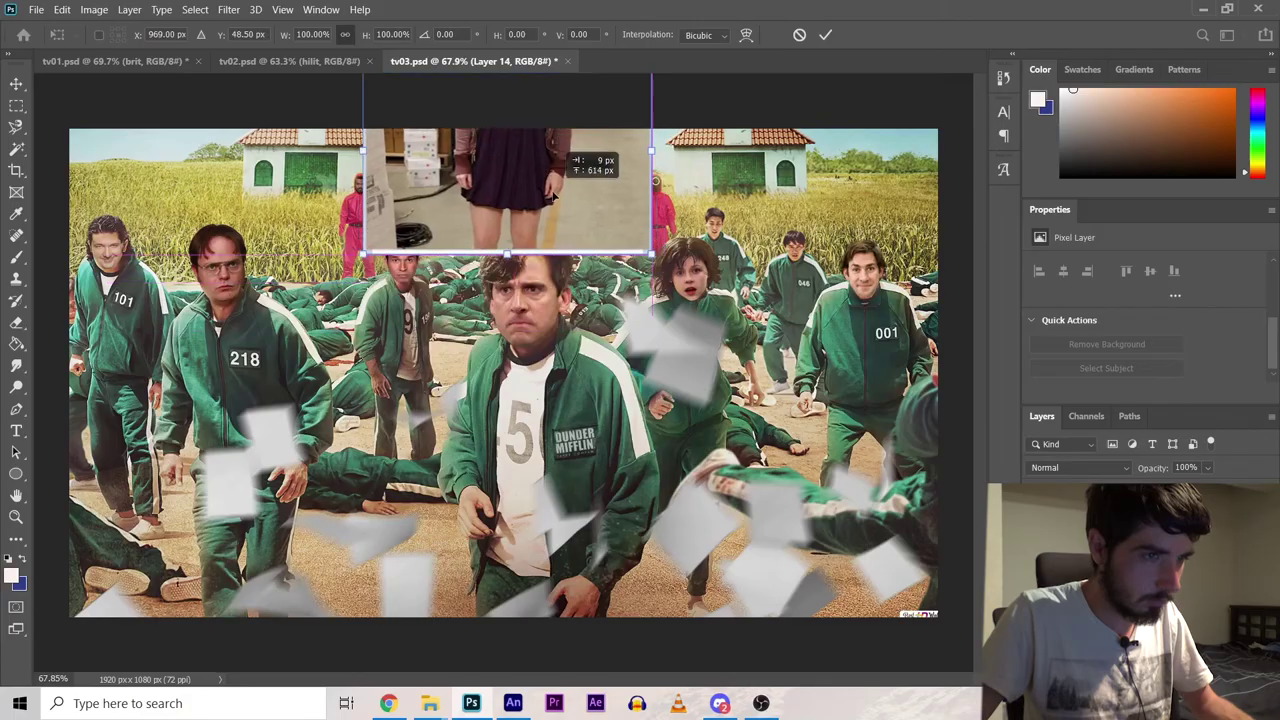
pyautogui.moveTo(553, 196); pyautogui.dragTo(553, 202)
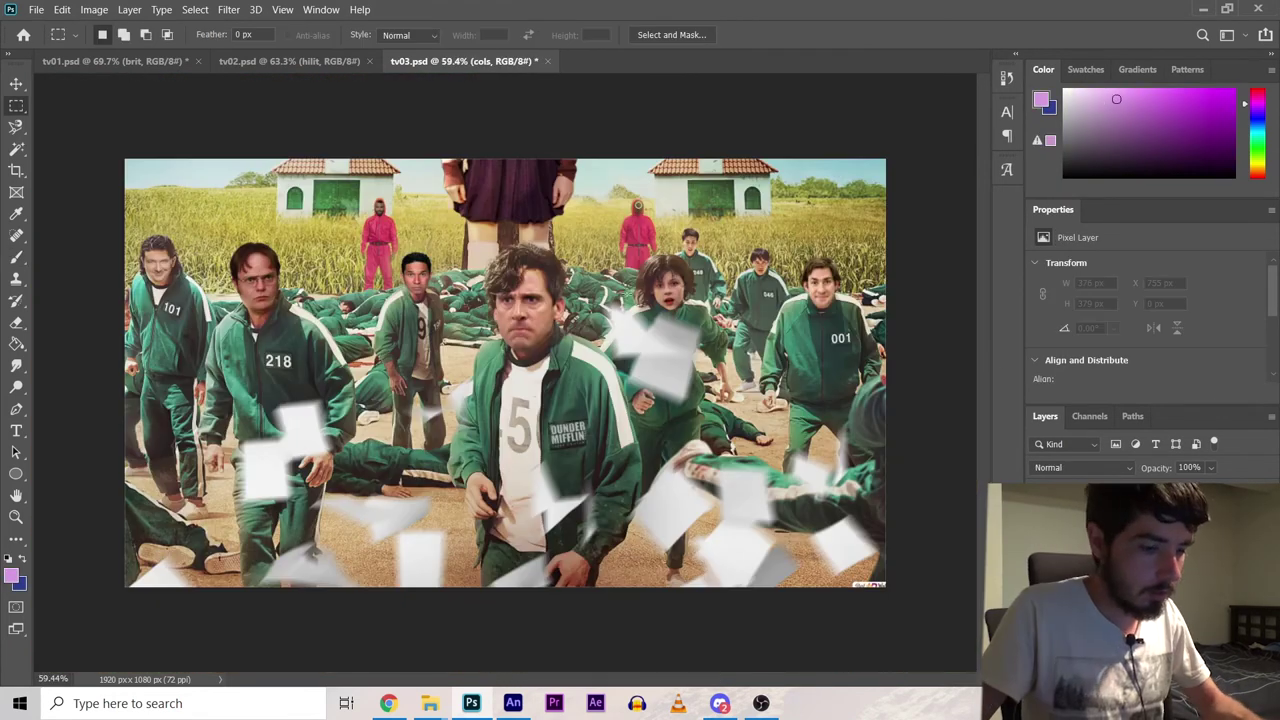
pyautogui.press('b')
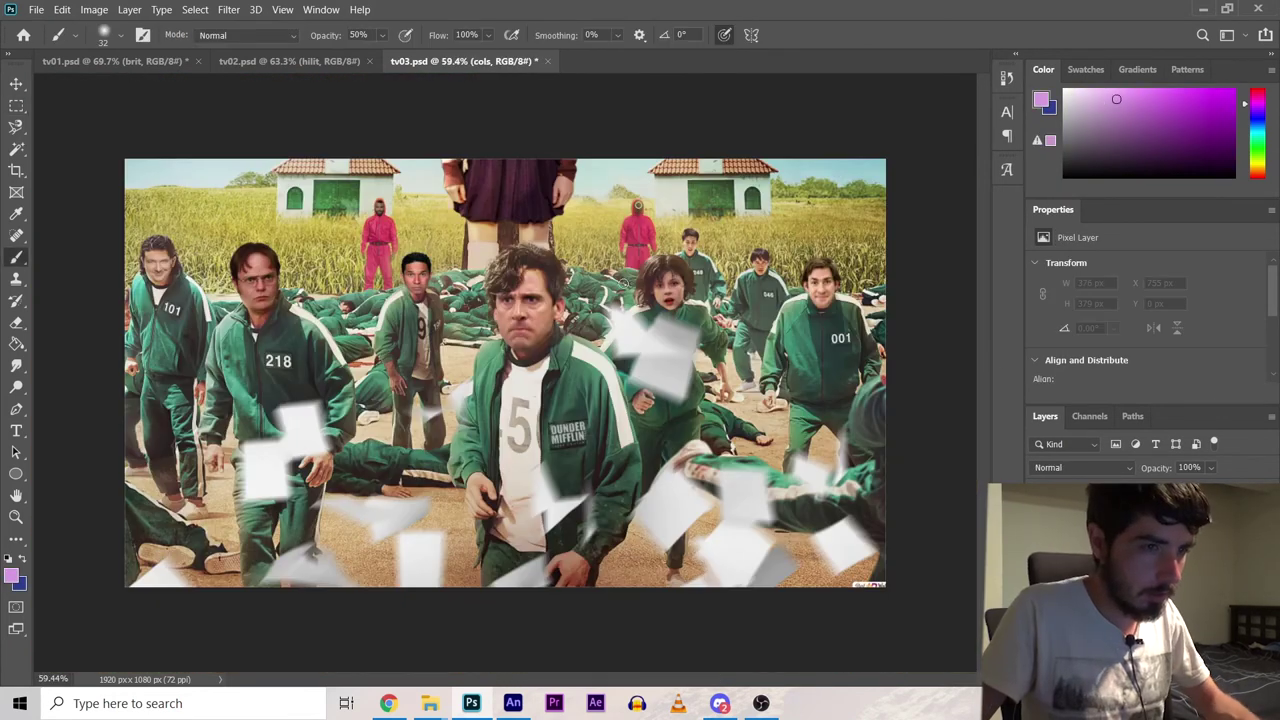
pyautogui.rightClick(600, 250)
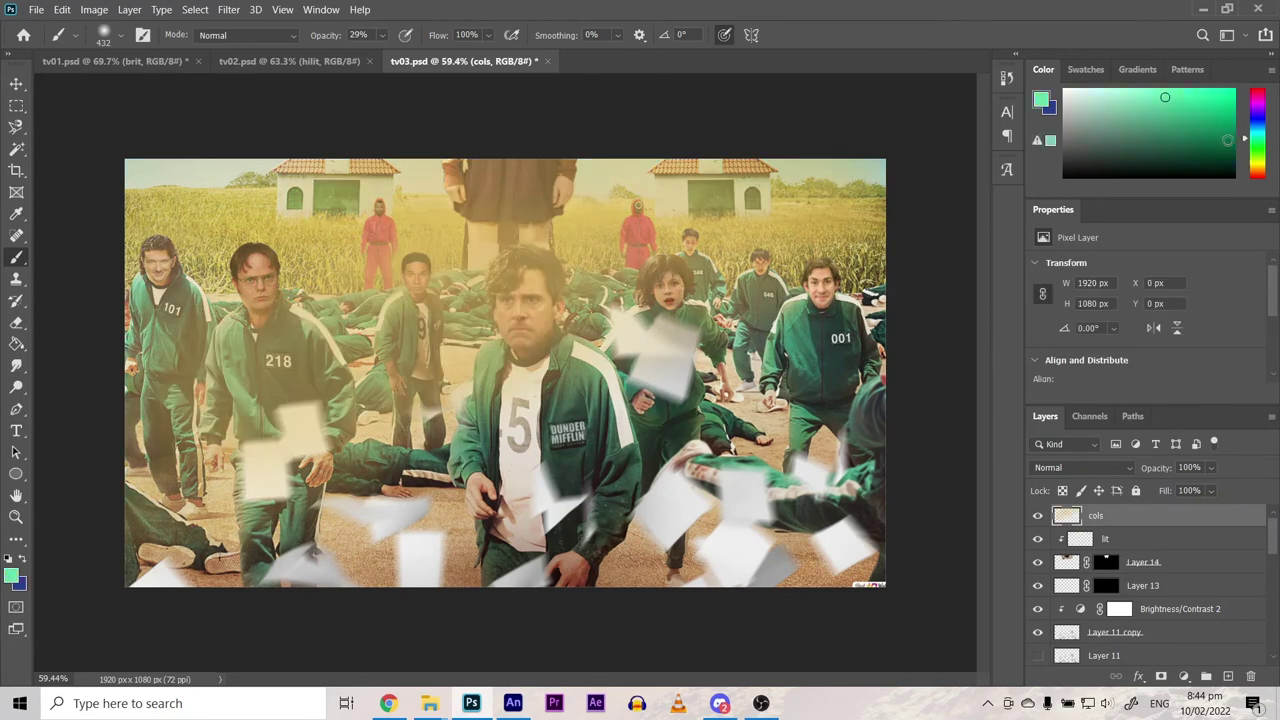
# Set the colour layer's blend mode to Color after briefly trying Darken
pyautogui.click(1083, 467)
pyautogui.click(1050, 312)
pyautogui.click(1083, 467)
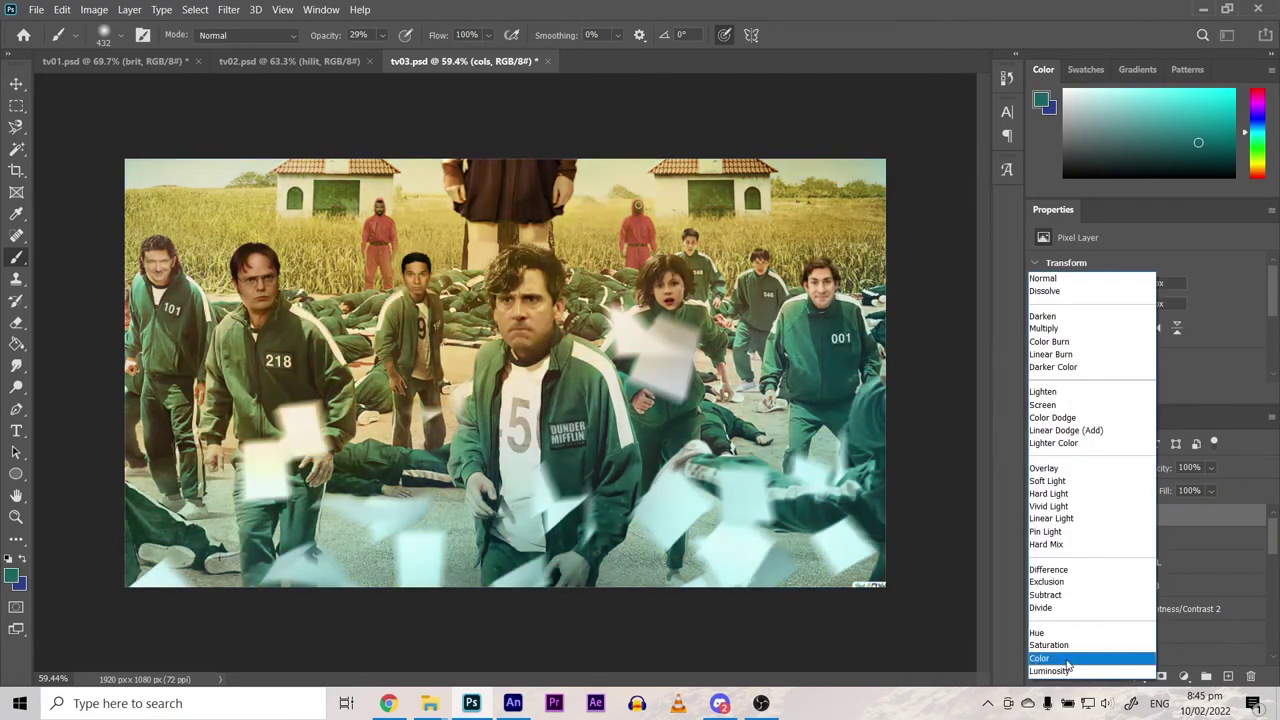
pyautogui.click(1050, 660)
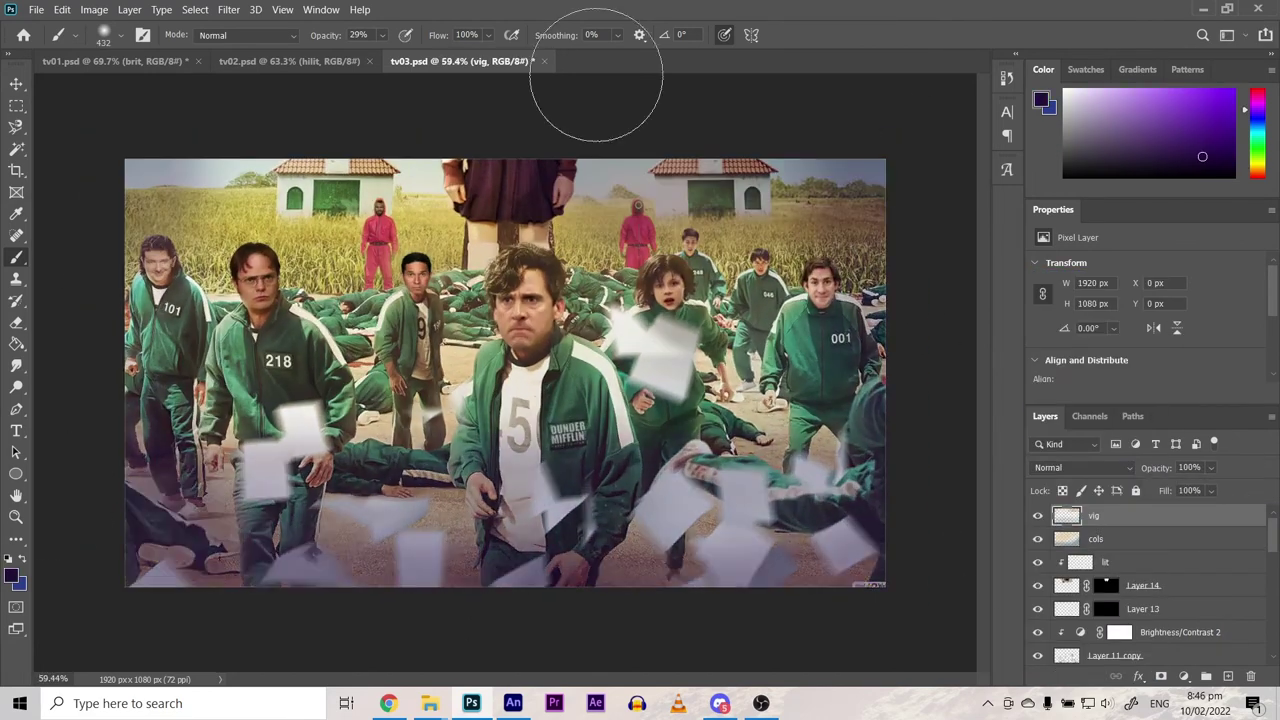
pyautogui.press('m')
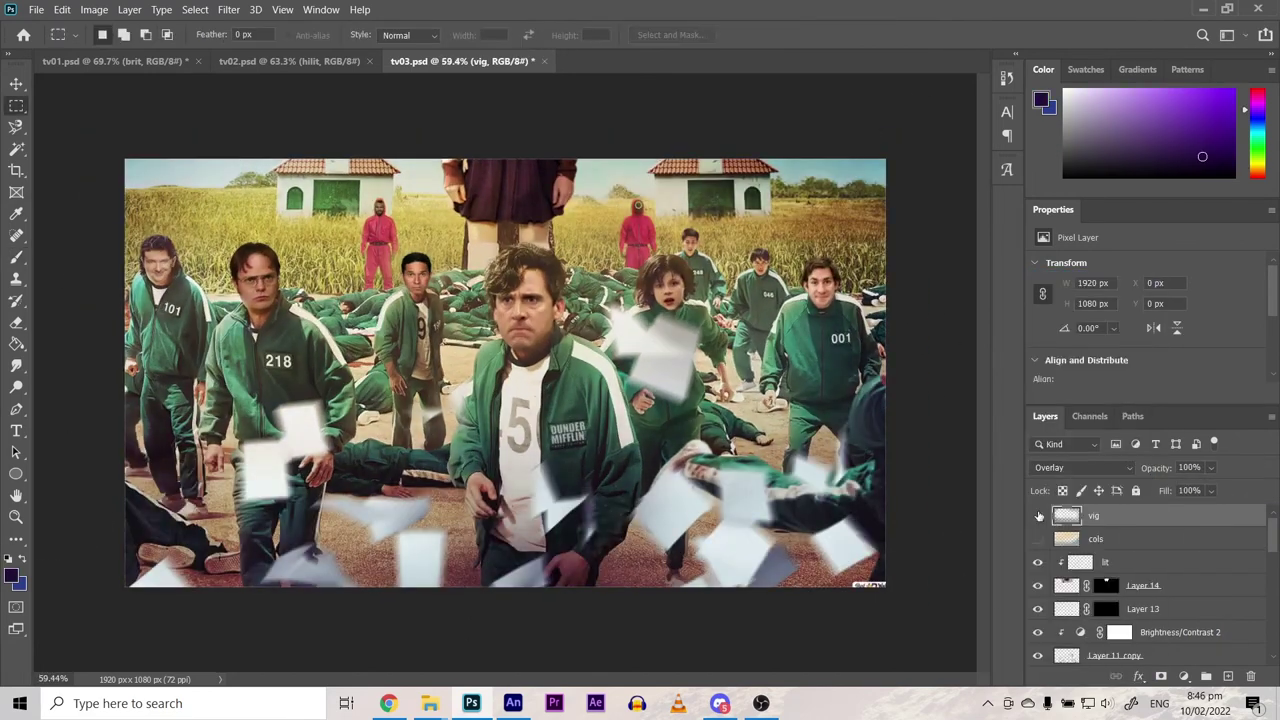